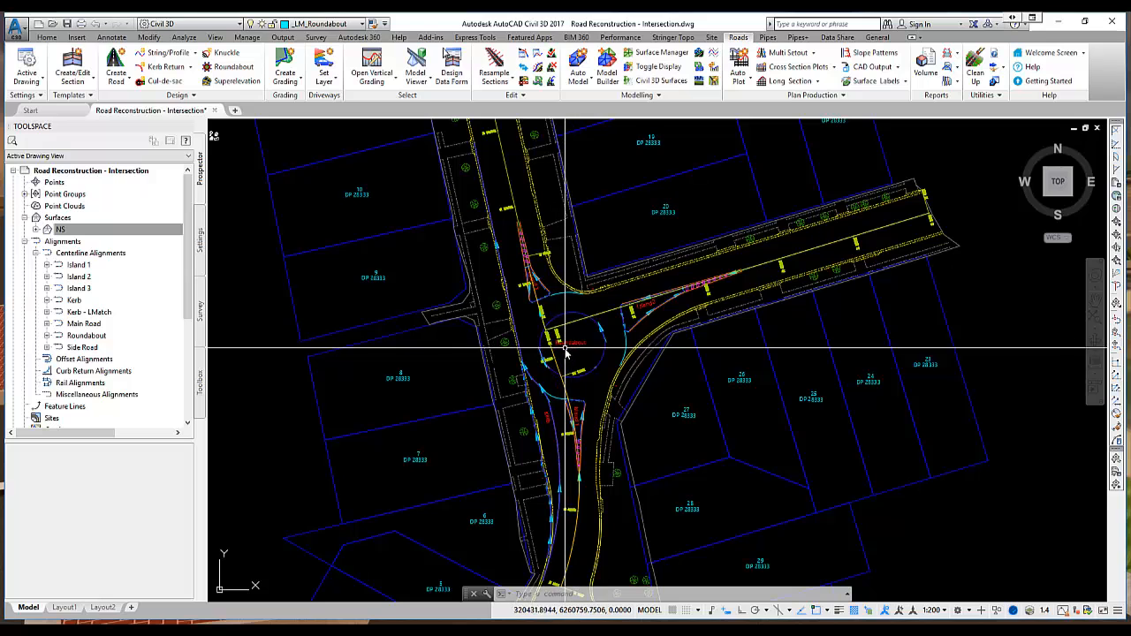
Examine the Main Road and Side Road centreline alignments around the roundabout intersection
{"action": "scroll", "coordinate": [570, 349], "scroll_direction": "up", "scroll_amount": 2}
{"action": "middle_click_drag", "start_coordinate": [572, 345], "coordinate": [525, 339]}
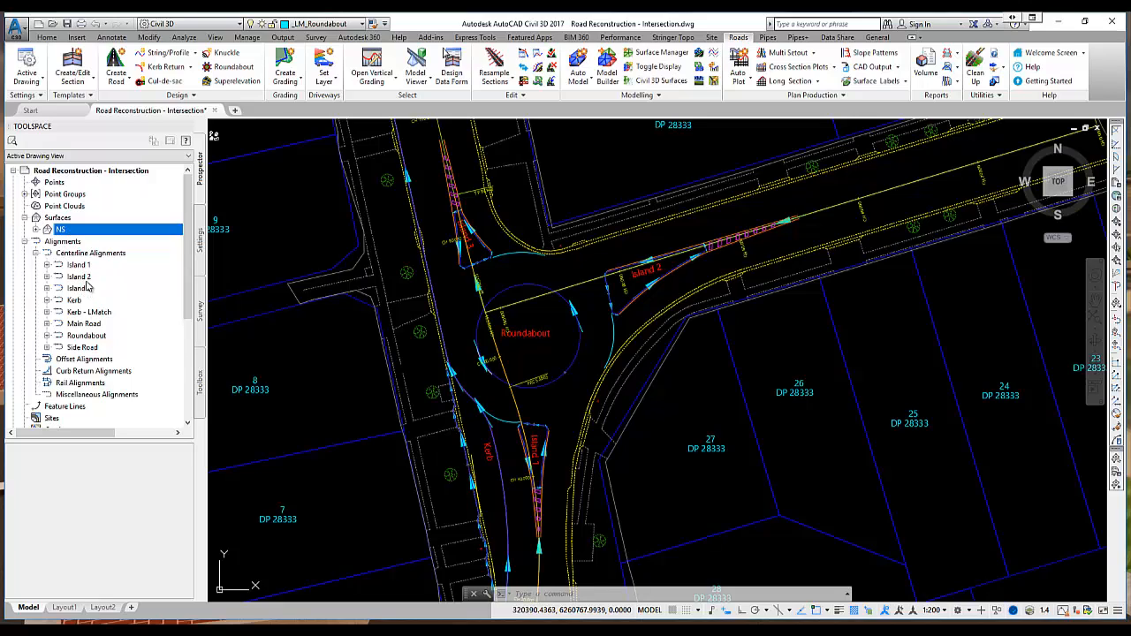
{"action": "mouse_move", "coordinate": [89, 286]}
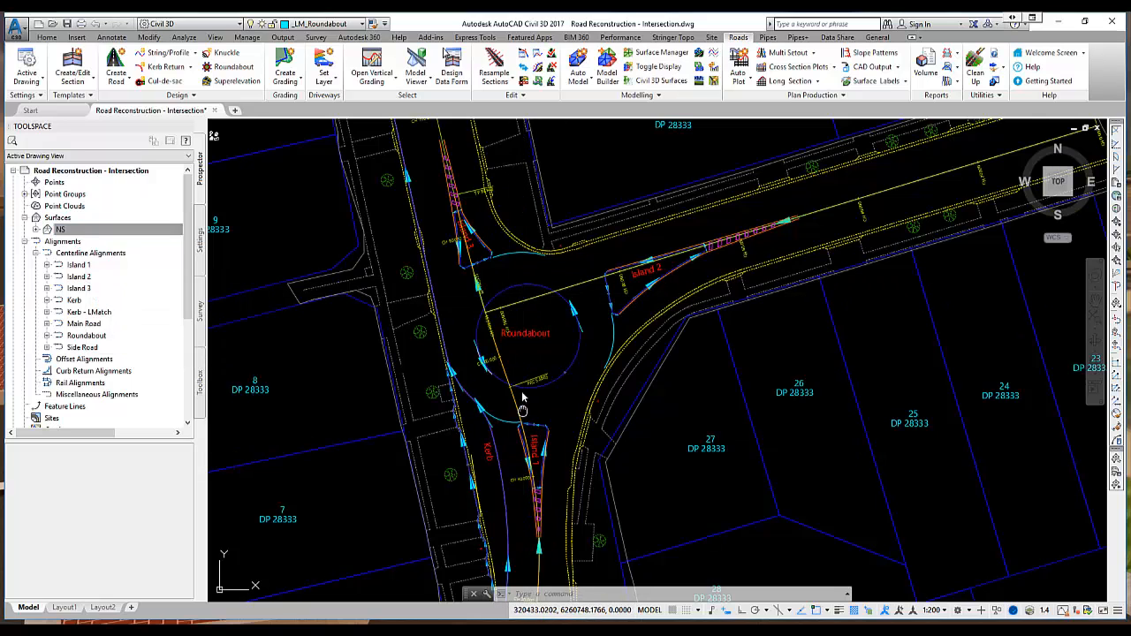
{"action": "middle_click_drag", "start_coordinate": [525, 414], "coordinate": [483, 295]}
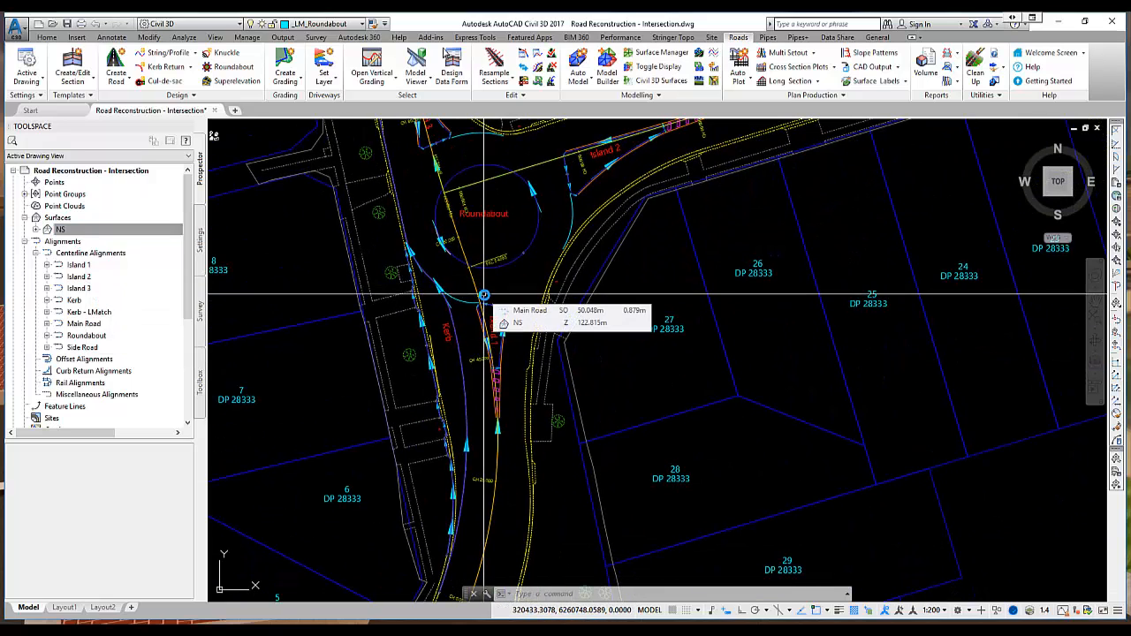
{"action": "left_click", "coordinate": [498, 327]}
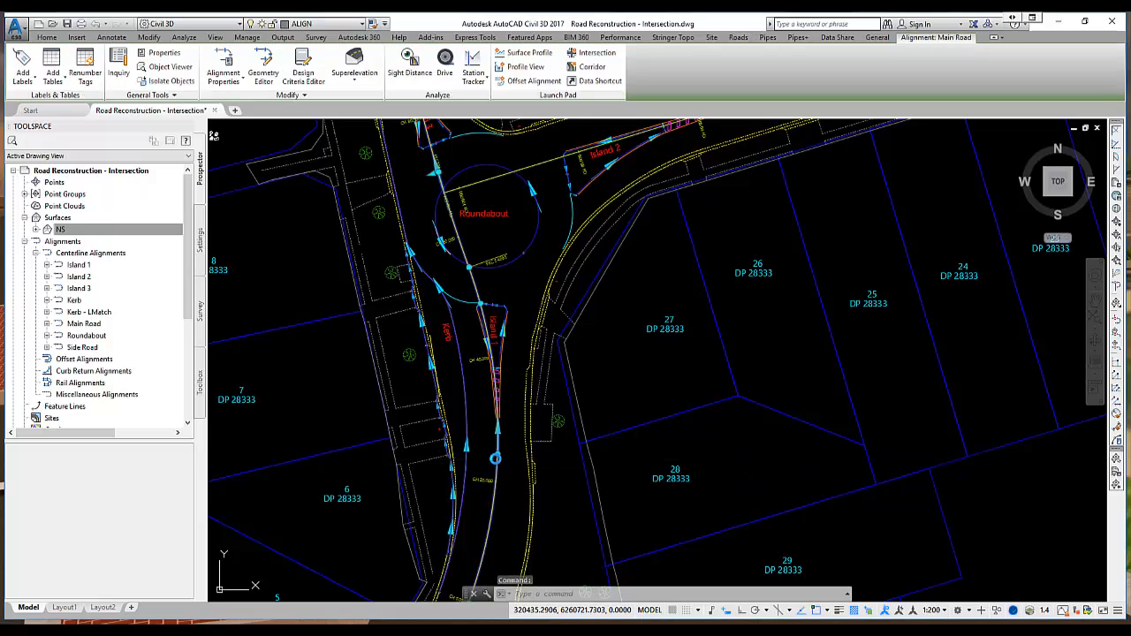
{"action": "middle_click_drag", "start_coordinate": [498, 256], "coordinate": [491, 417]}
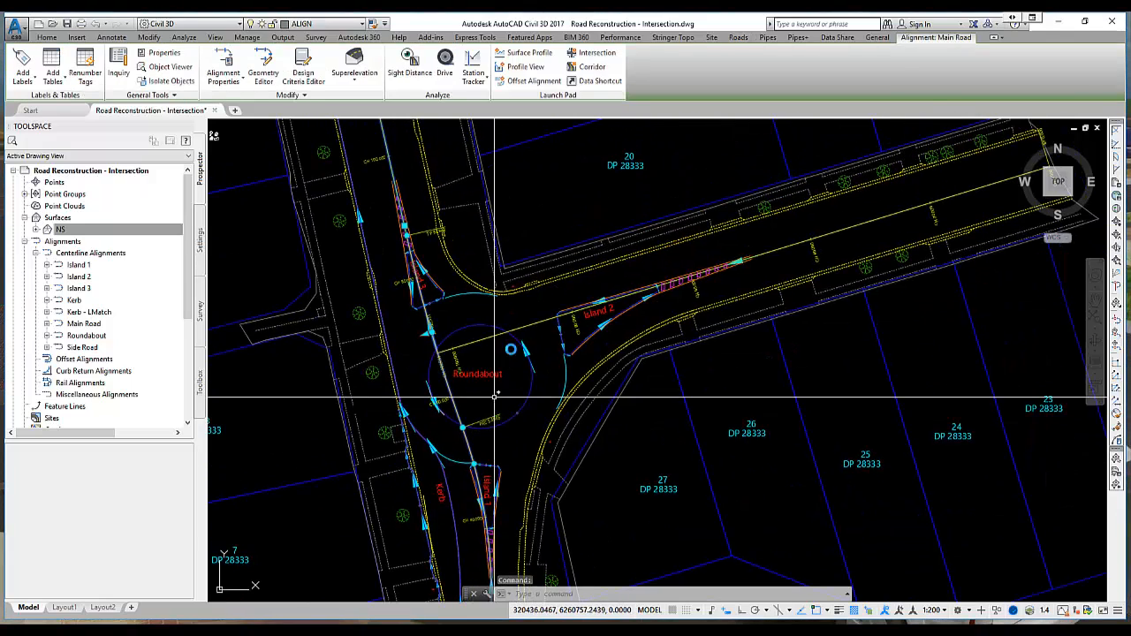
{"action": "key", "text": "Escape"}
{"action": "left_click", "coordinate": [534, 326]}
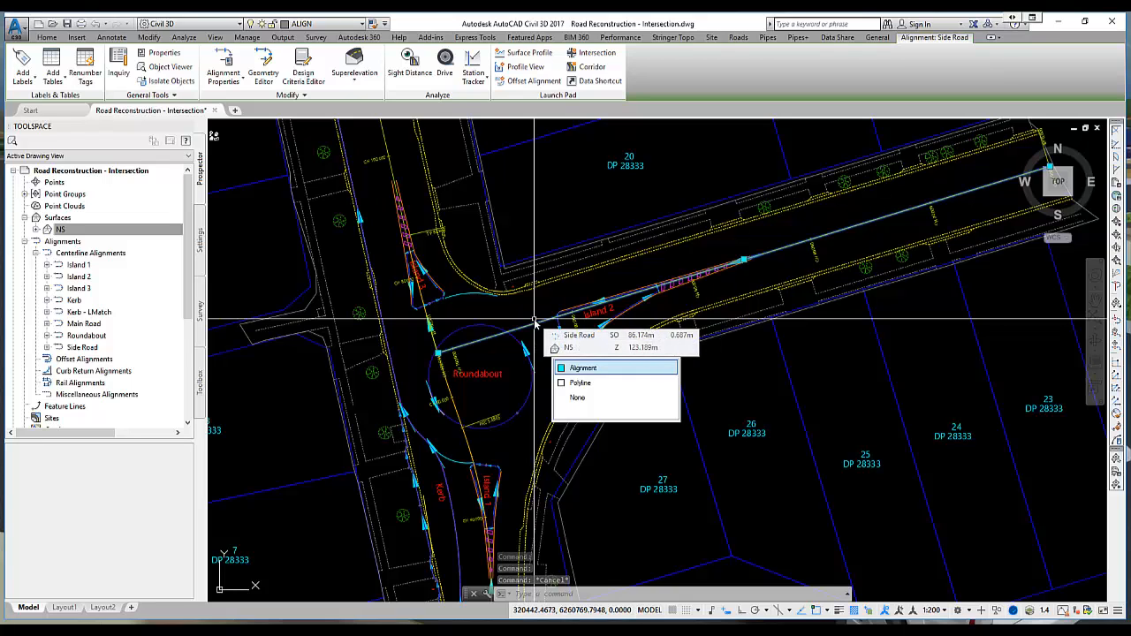
{"action": "key", "text": "Escape"}
{"action": "middle_click_drag", "start_coordinate": [541, 417], "coordinate": [545, 290]}
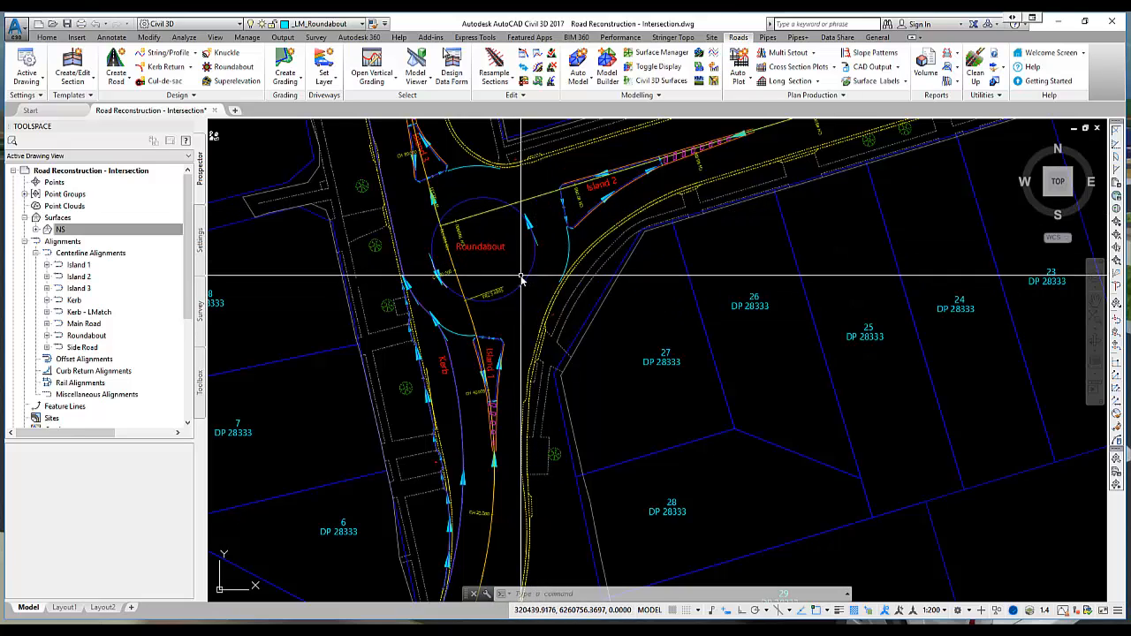
Inspect the Kerb alignment south-west of the roundabout and the adjoining Kerb - LMatch alignment
{"action": "middle_click_drag", "start_coordinate": [527, 269], "coordinate": [552, 316]}
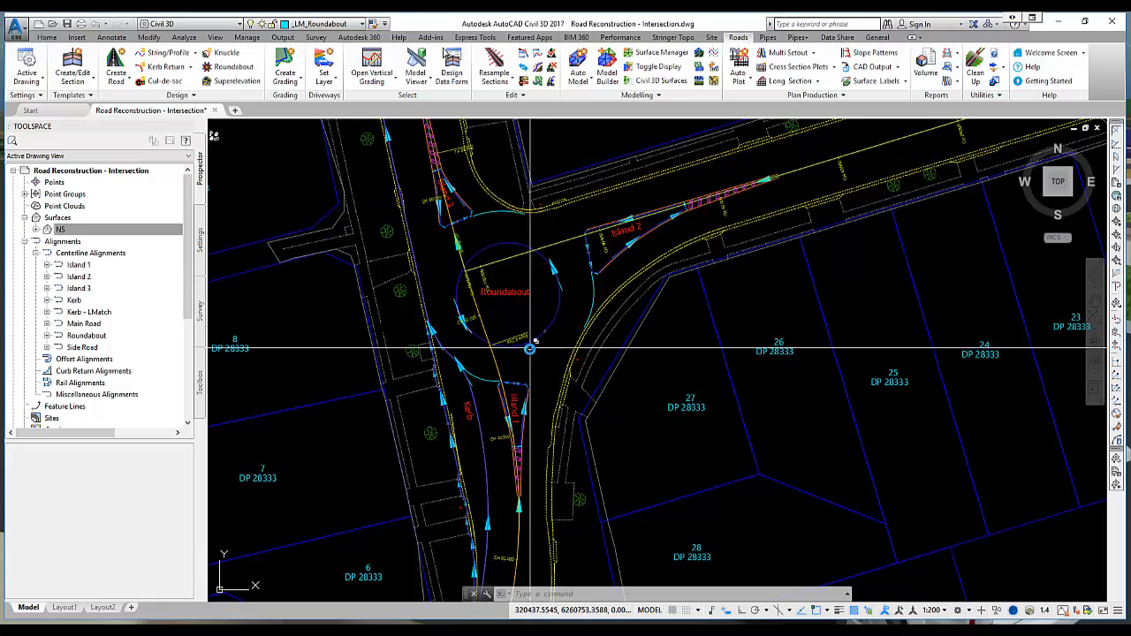
{"action": "mouse_move", "coordinate": [529, 350]}
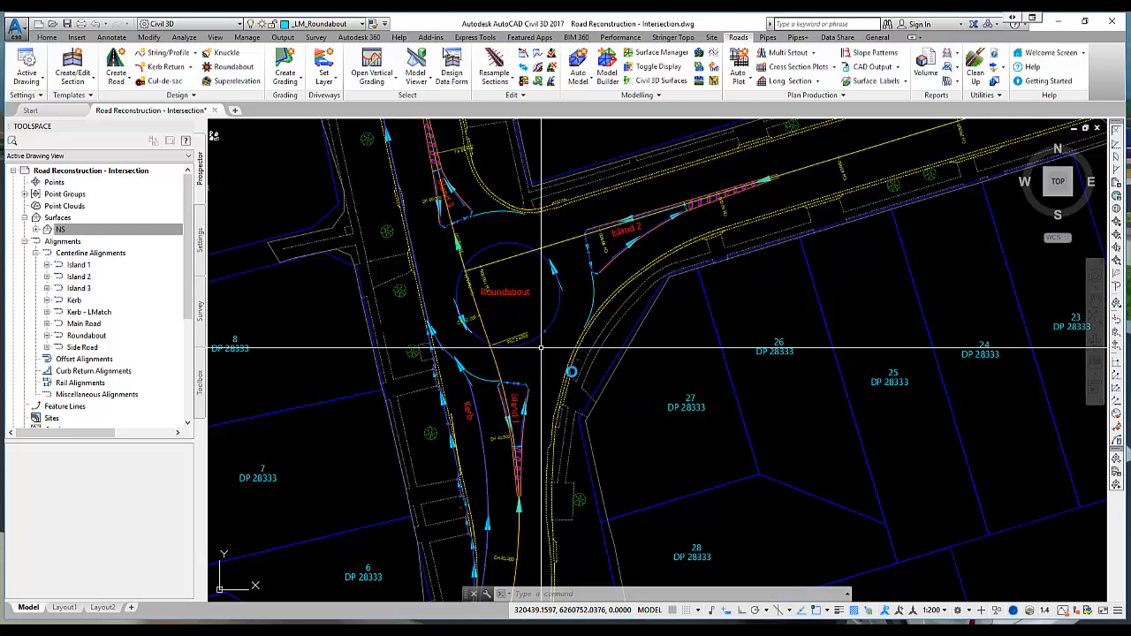
{"action": "middle_click_drag", "start_coordinate": [553, 413], "coordinate": [555, 325]}
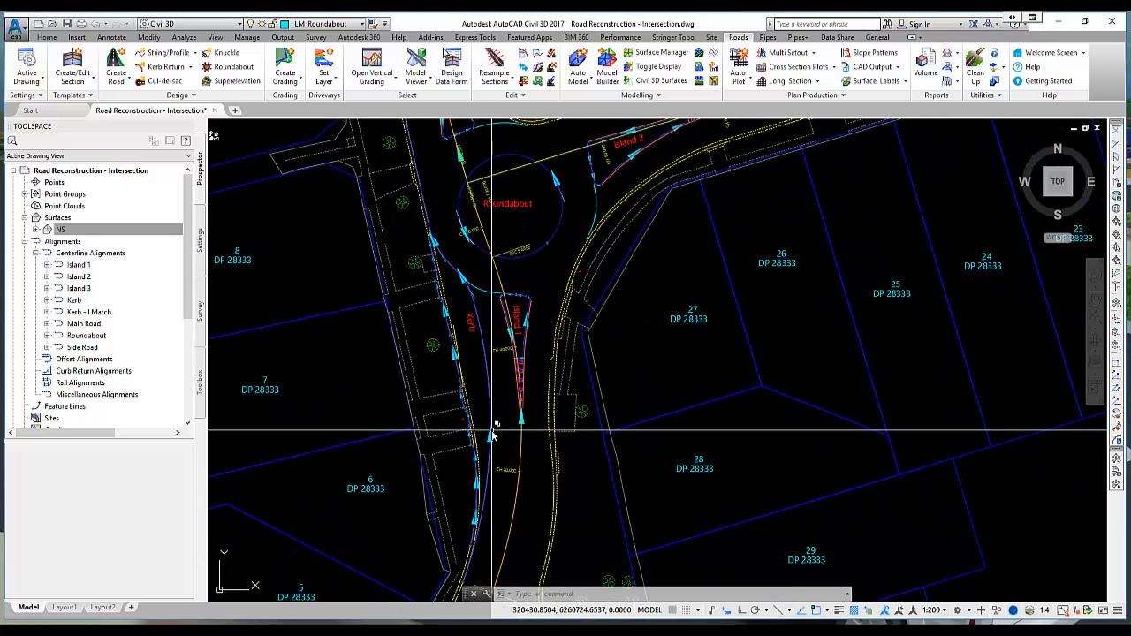
{"action": "left_click", "coordinate": [491, 433]}
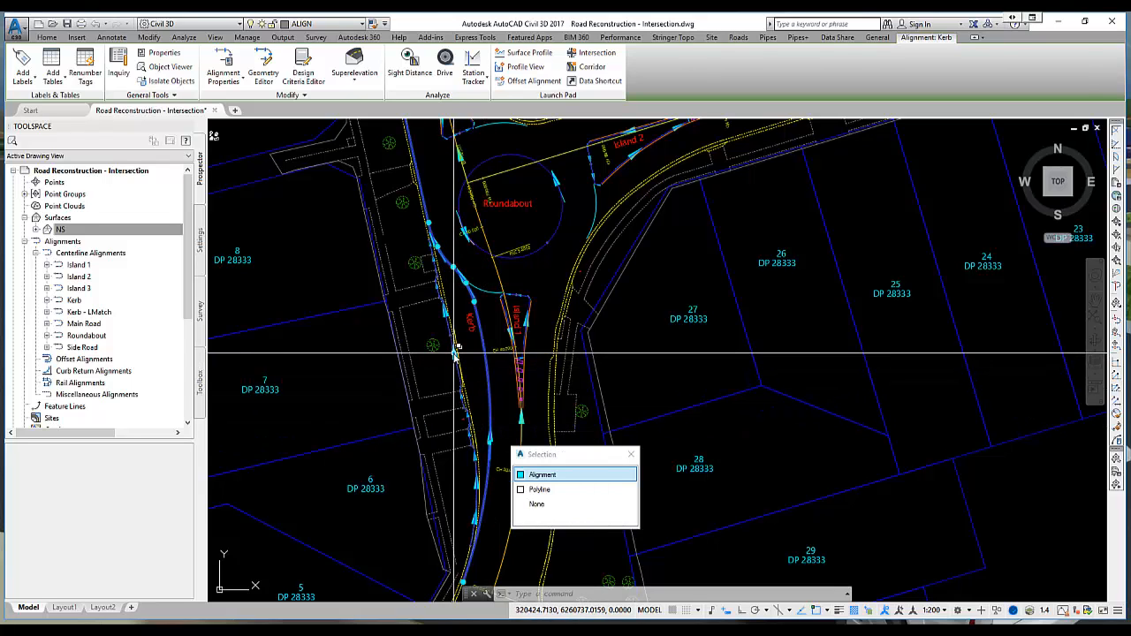
{"action": "key", "text": "Escape"}
{"action": "left_click", "coordinate": [454, 351]}
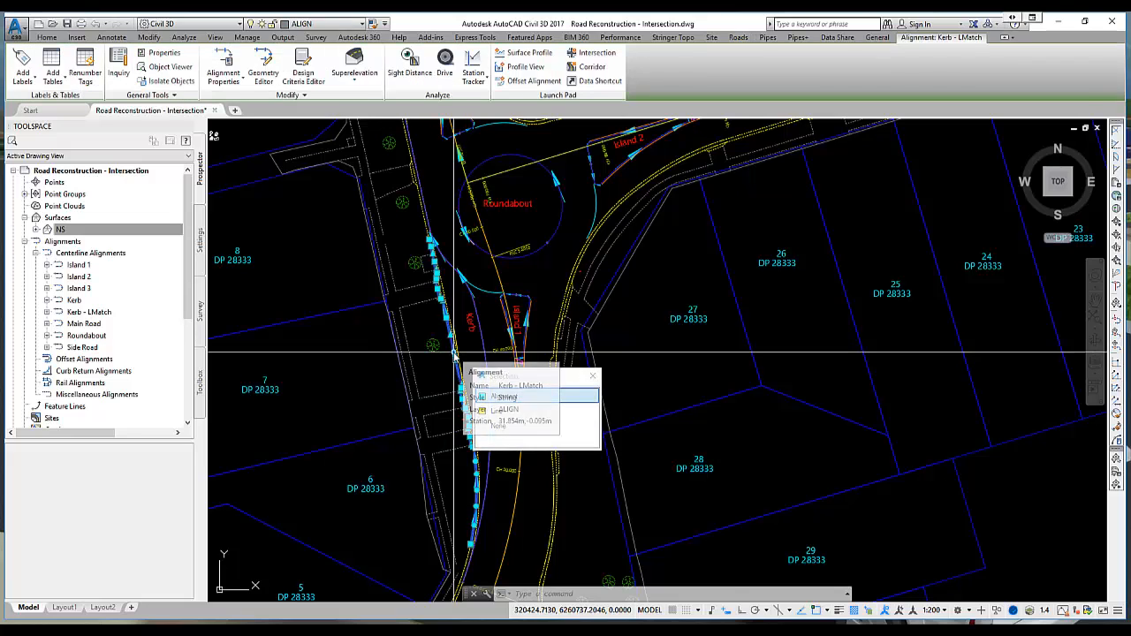
{"action": "key", "text": "Escape"}
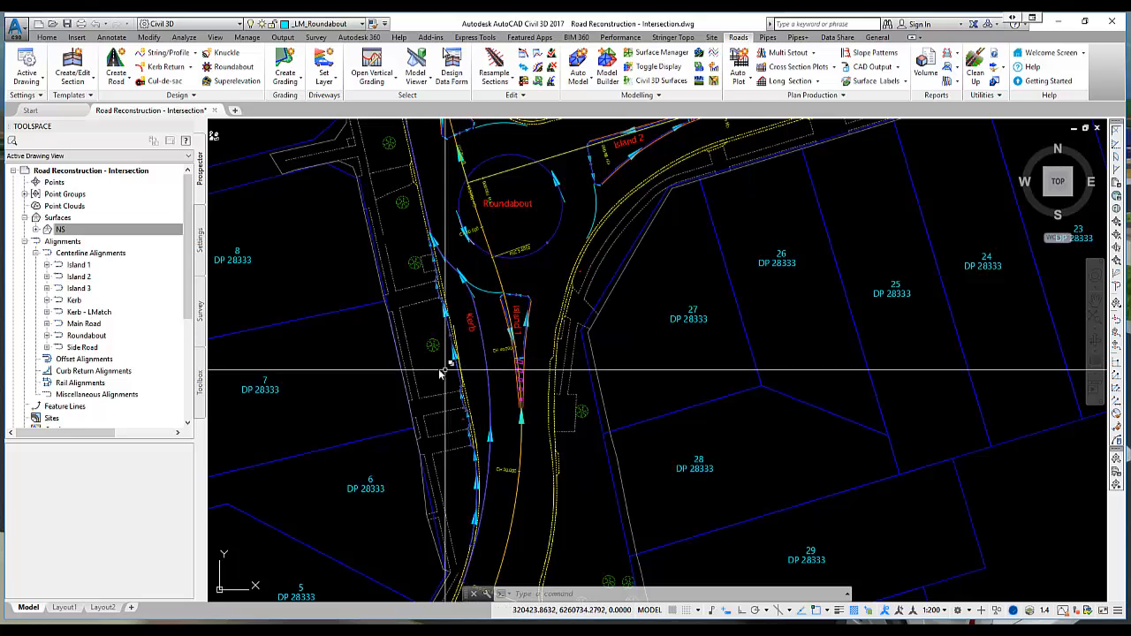
Open the Local Metric Road - no FP template and show the subgrade layers of its section between C.L. and LEB
{"action": "left_click", "coordinate": [72, 66]}
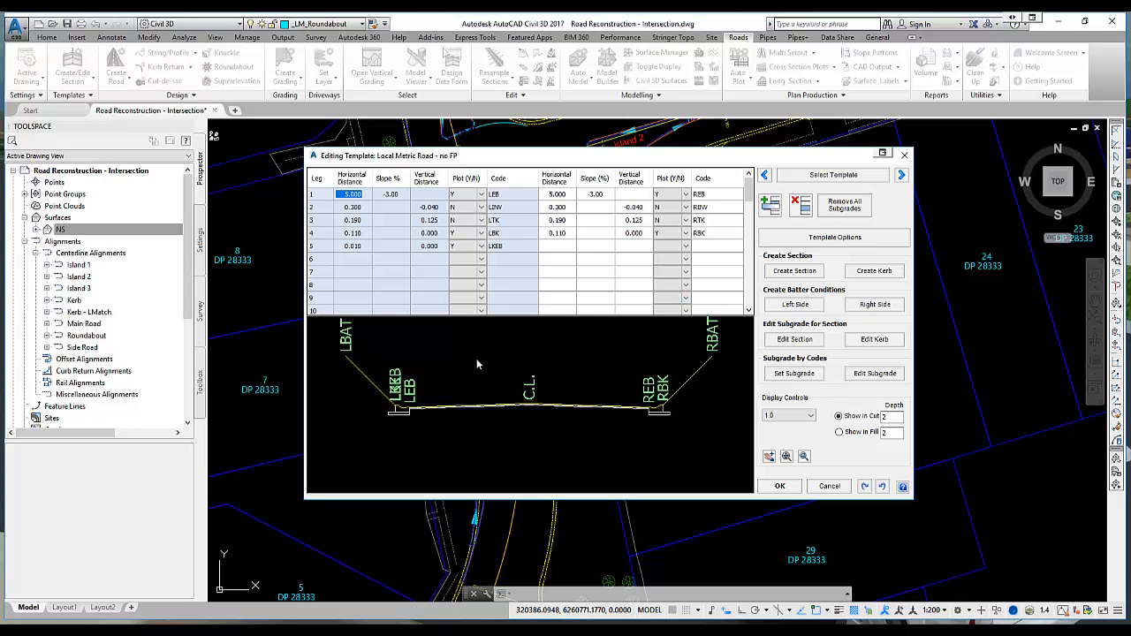
{"action": "left_click_drag", "start_coordinate": [515, 158], "coordinate": [727, 83]}
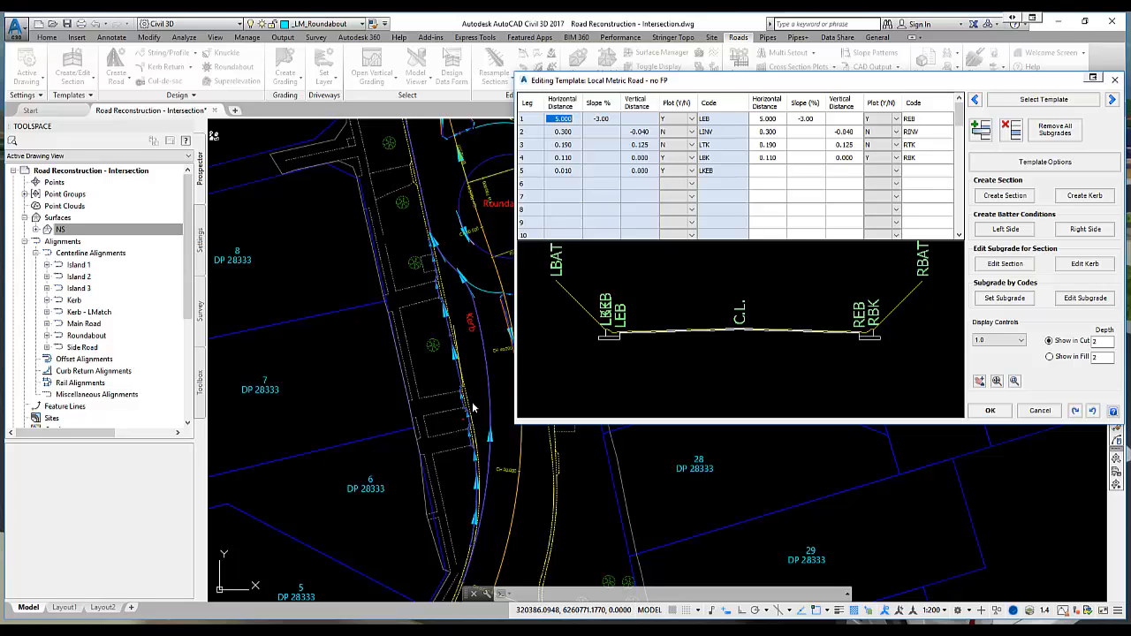
{"action": "left_click", "coordinate": [1004, 264]}
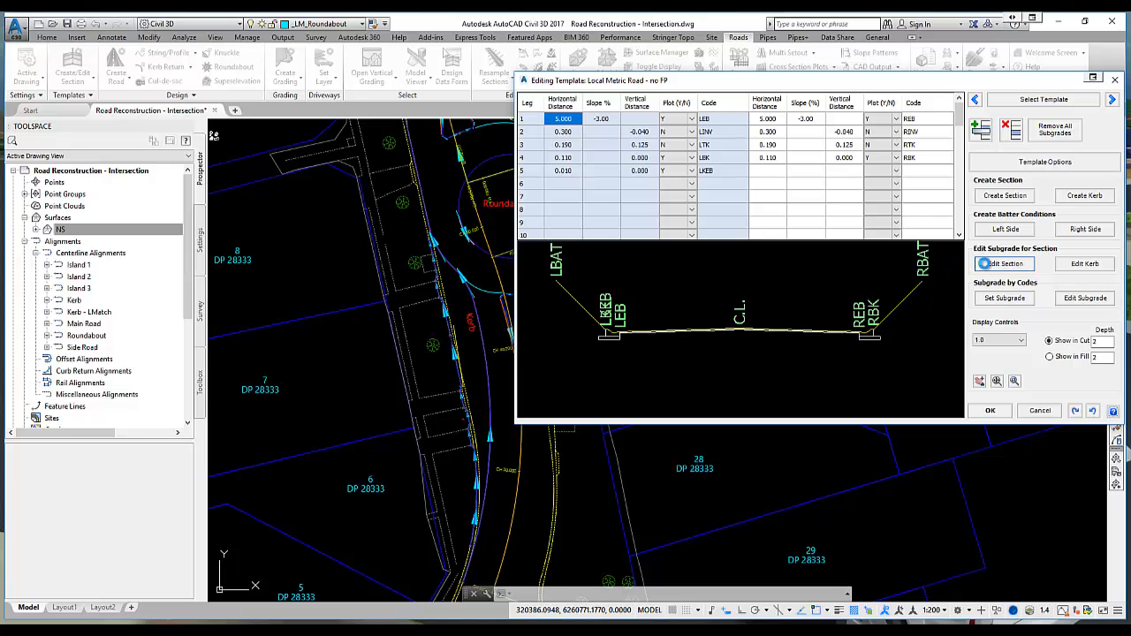
{"action": "left_click", "coordinate": [831, 278]}
{"action": "left_click", "coordinate": [690, 323]}
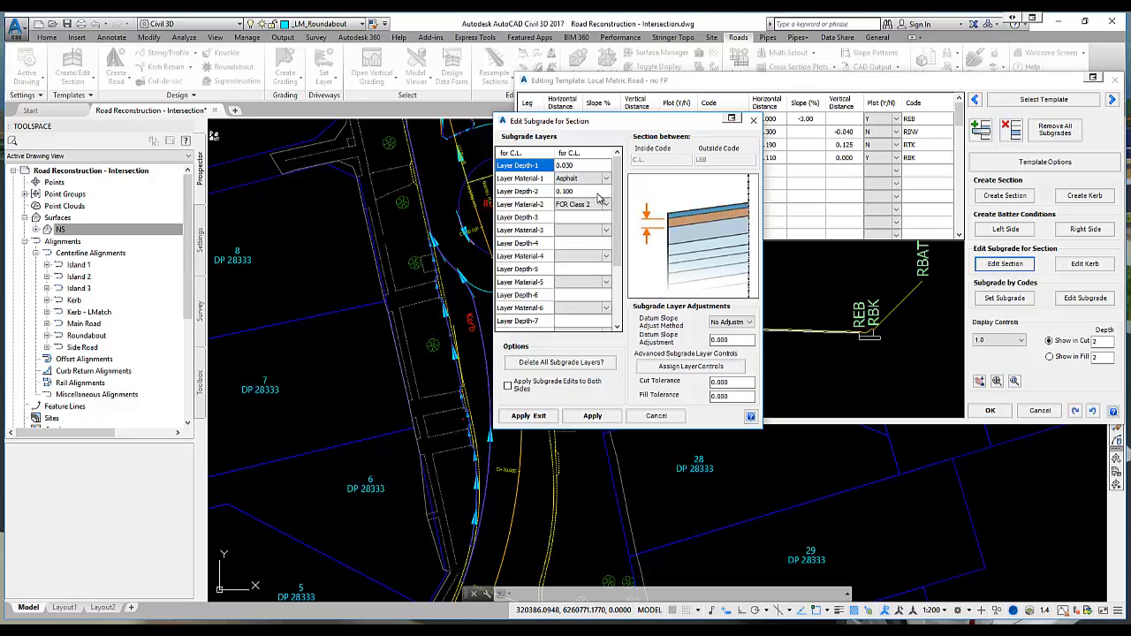
Review the subgrade's advanced layer controls and the kerb detail in the section preview, and close the template
{"action": "left_click", "coordinate": [673, 367]}
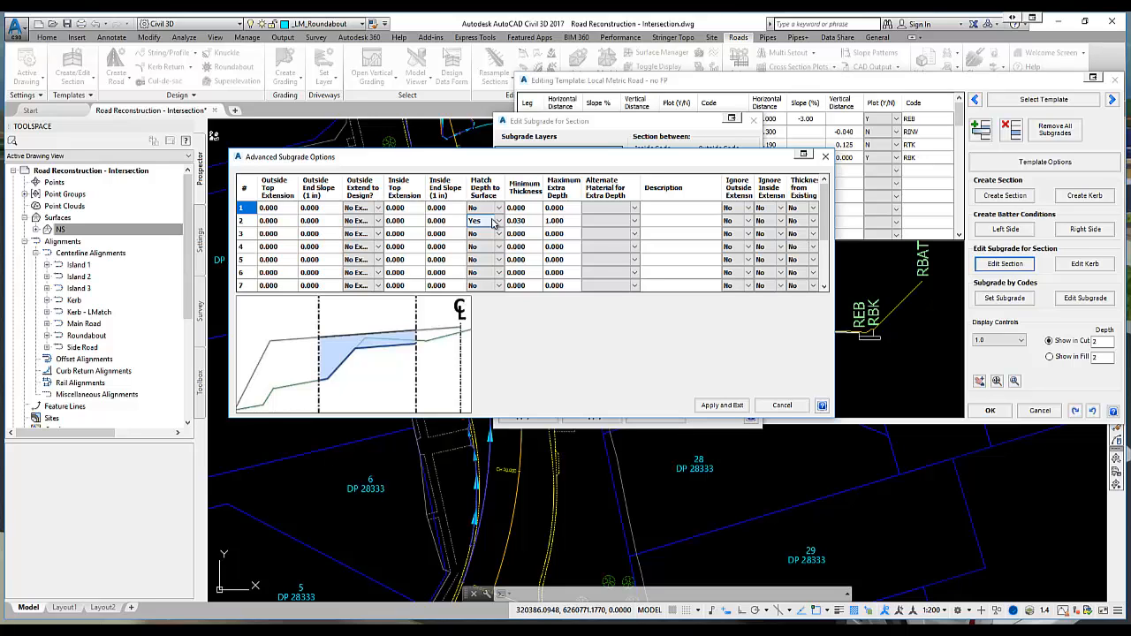
{"action": "left_click", "coordinate": [740, 404]}
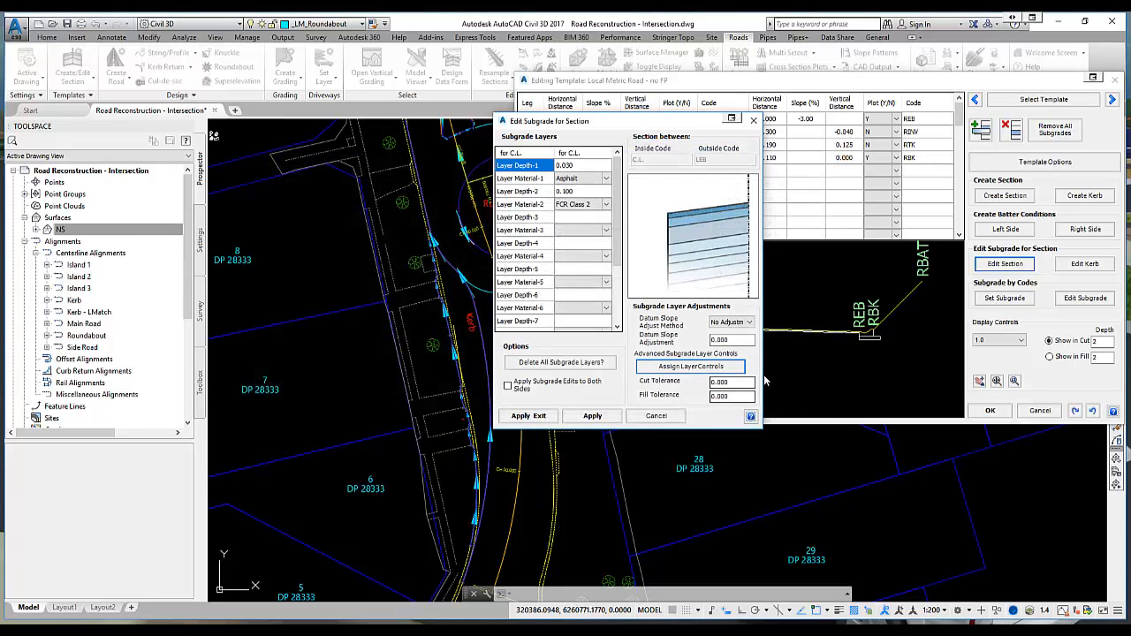
{"action": "left_click", "coordinate": [655, 415]}
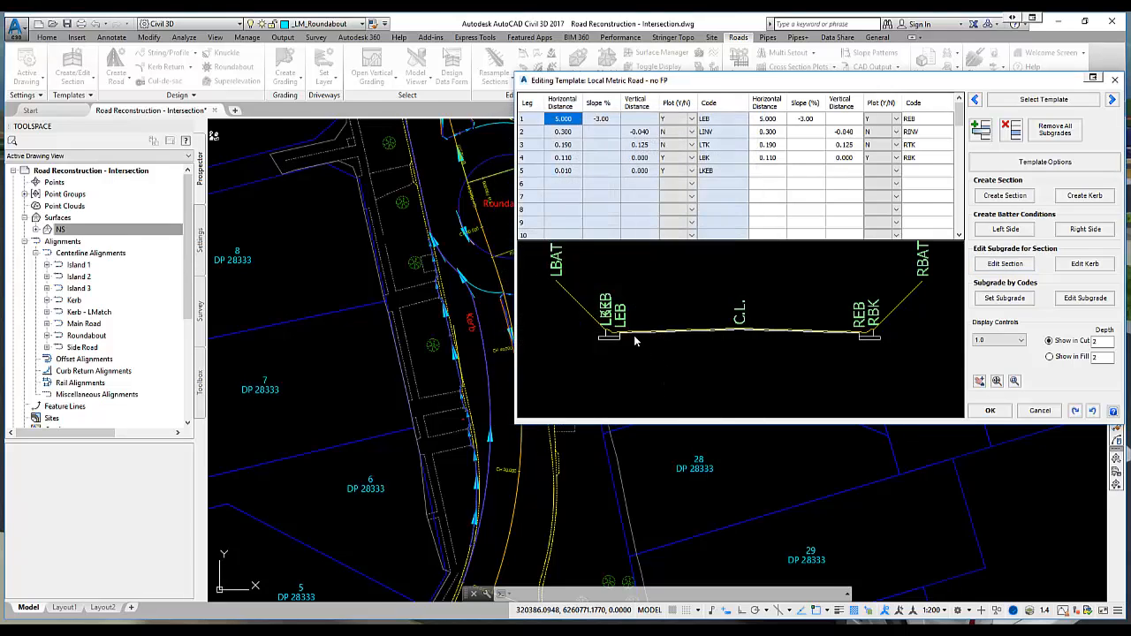
{"action": "scroll", "coordinate": [632, 341], "scroll_direction": "up", "scroll_amount": 5}
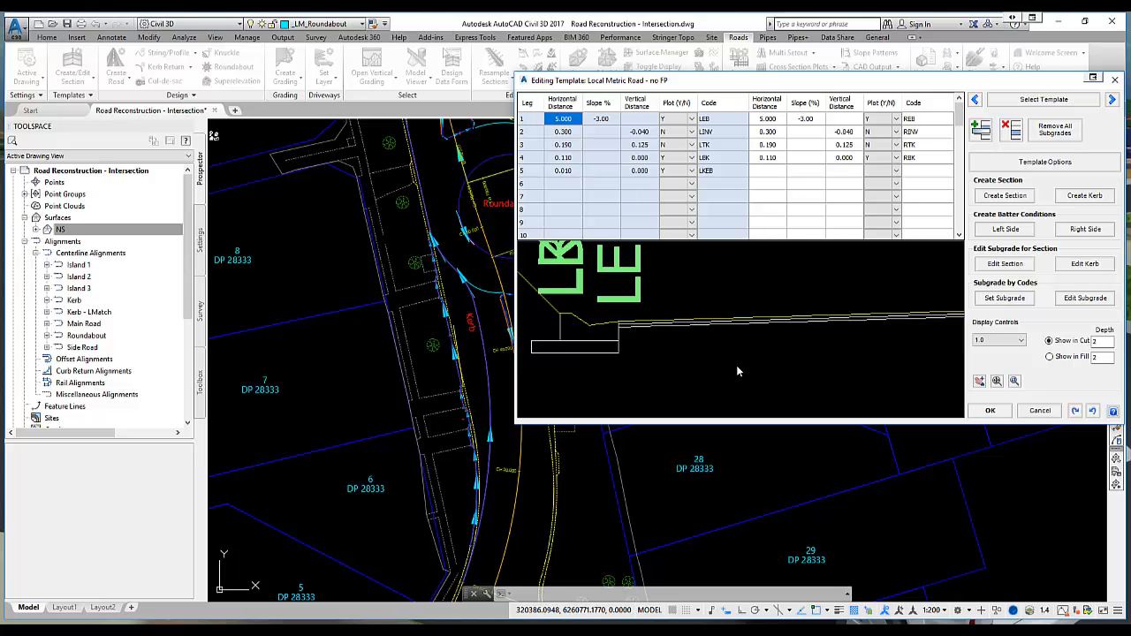
{"action": "left_click", "coordinate": [989, 410]}
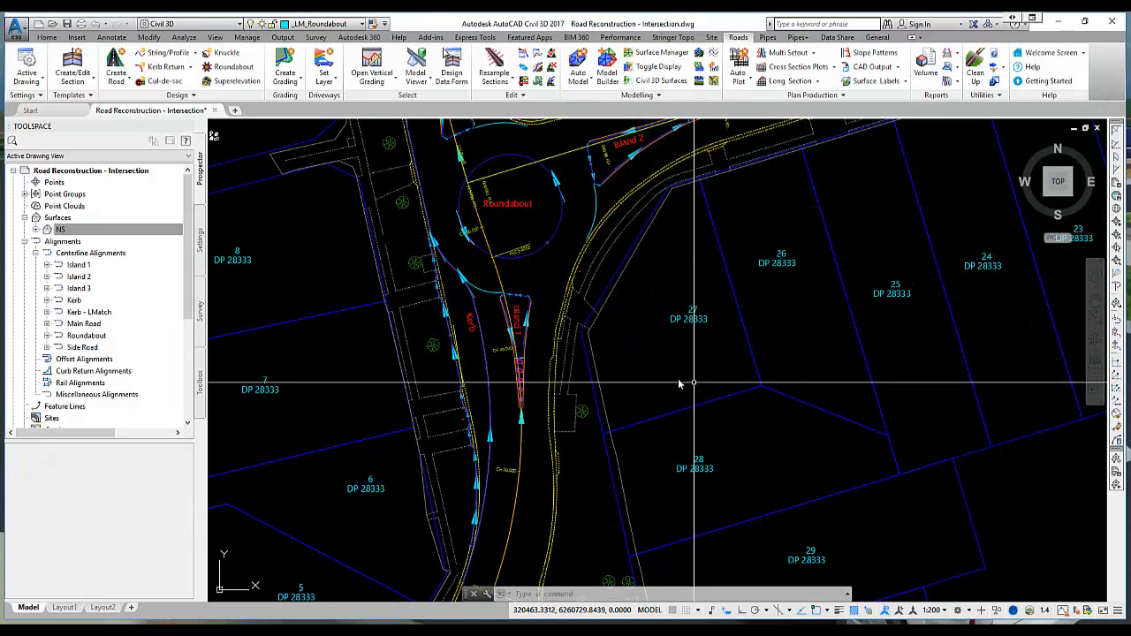
Create a road from the Main Road alignment with the Metric Road - no FP template on surface NS, and accept its vertical grading
{"action": "scroll", "coordinate": [566, 338], "scroll_direction": "down", "scroll_amount": 4}
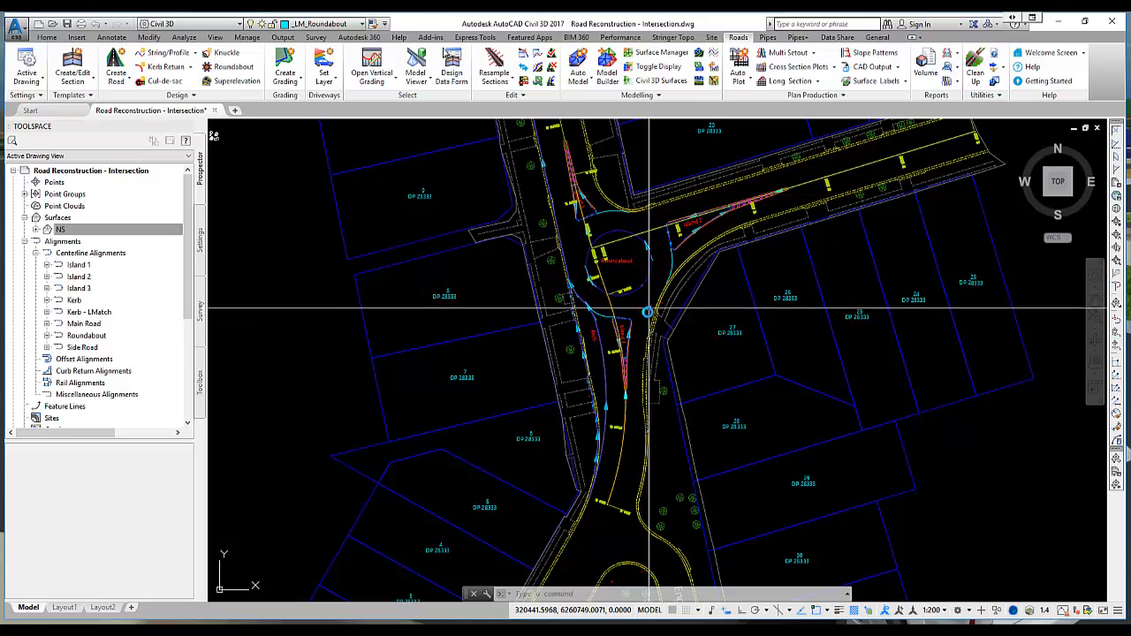
{"action": "middle_click_drag", "start_coordinate": [648, 326], "coordinate": [638, 343]}
{"action": "scroll", "coordinate": [638, 344], "scroll_direction": "up", "scroll_amount": 2}
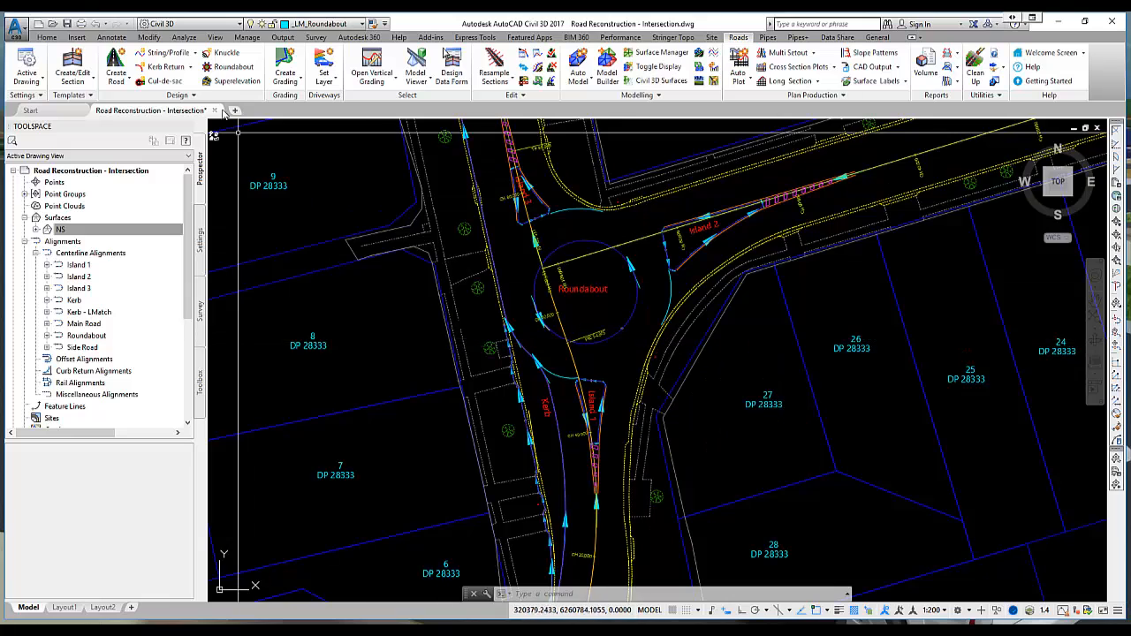
{"action": "left_click", "coordinate": [117, 64]}
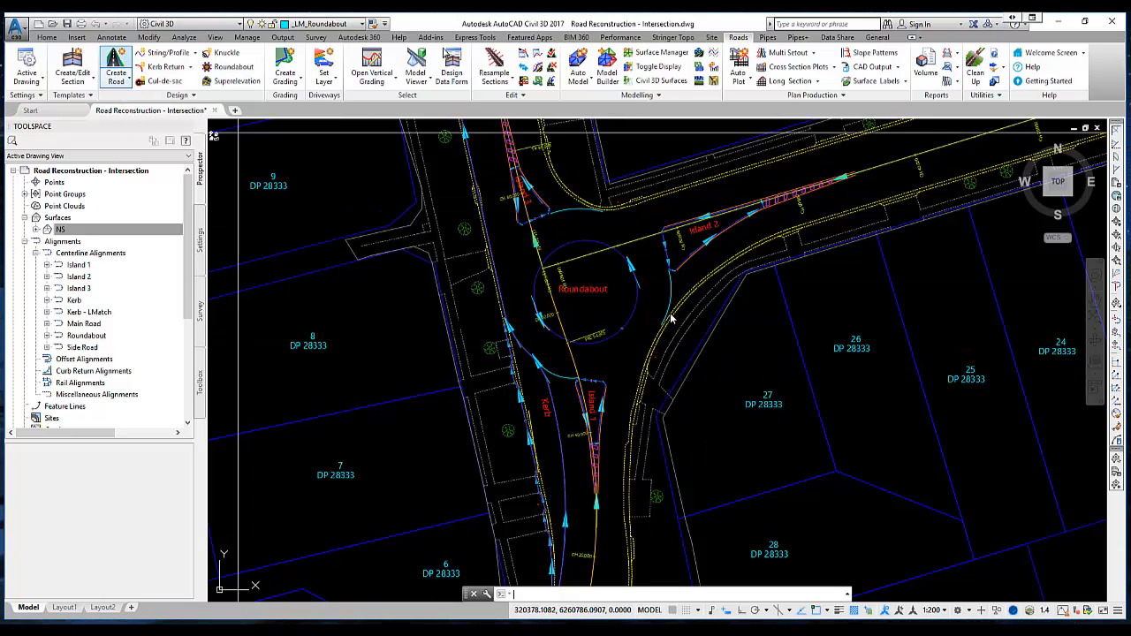
{"action": "left_click", "coordinate": [592, 548]}
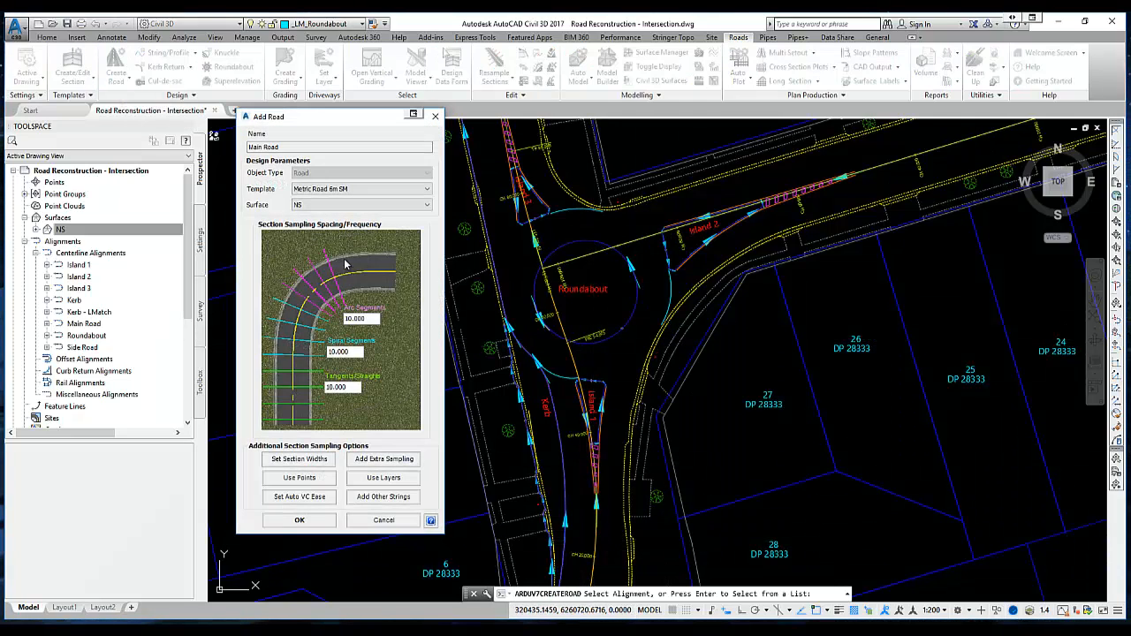
{"action": "left_click", "coordinate": [327, 189]}
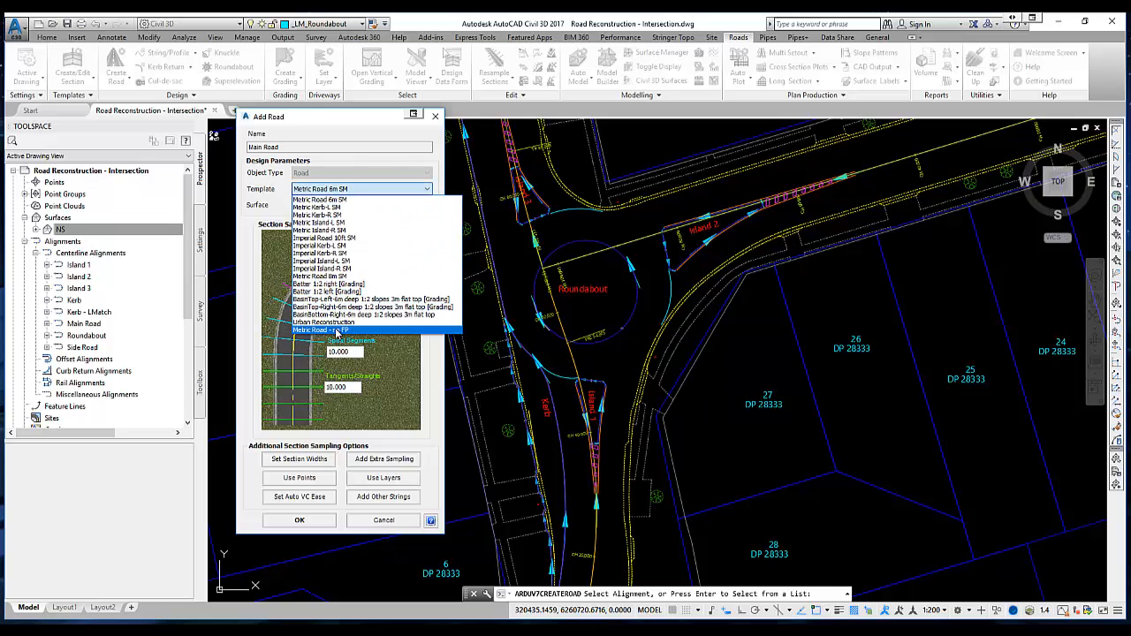
{"action": "left_click", "coordinate": [337, 330]}
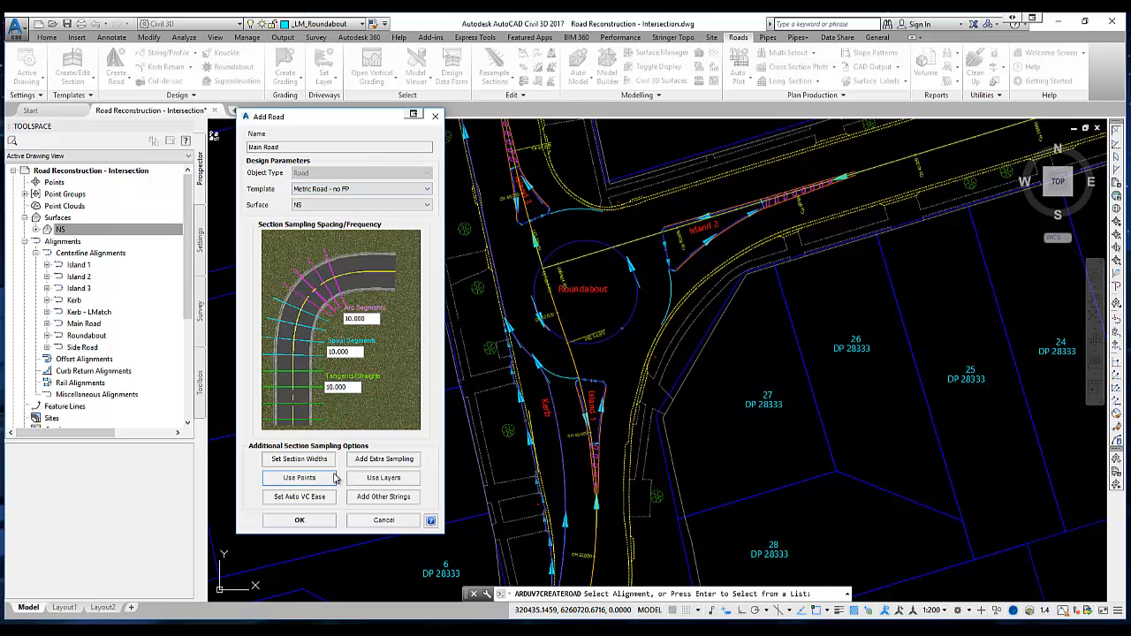
{"action": "left_click", "coordinate": [300, 519]}
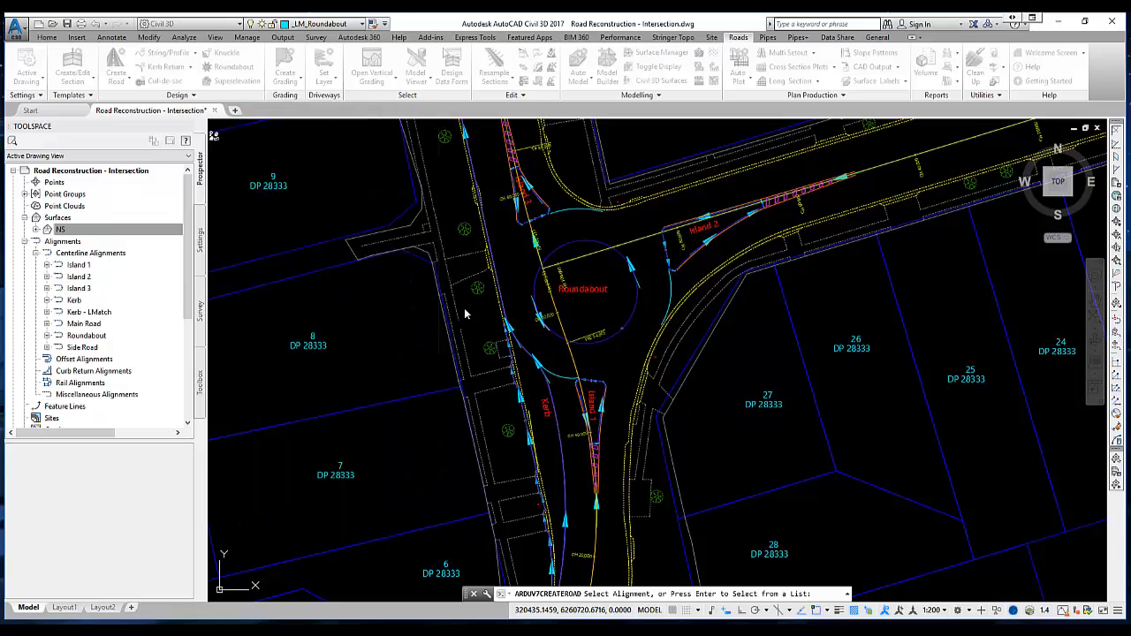
{"action": "left_click", "coordinate": [464, 314]}
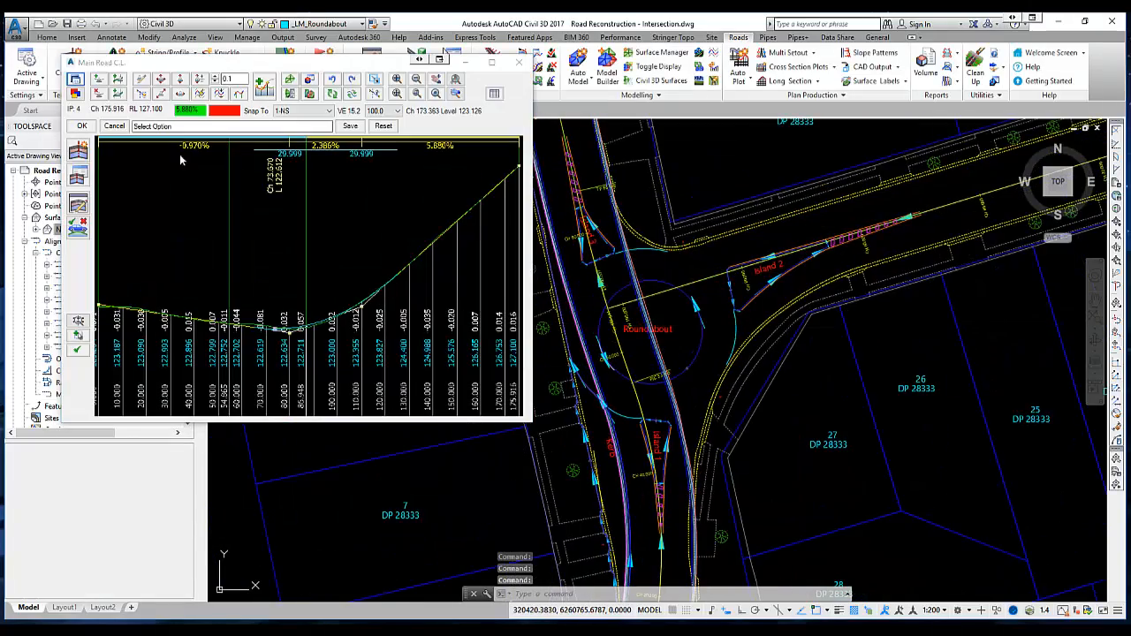
{"action": "left_click", "coordinate": [81, 125]}
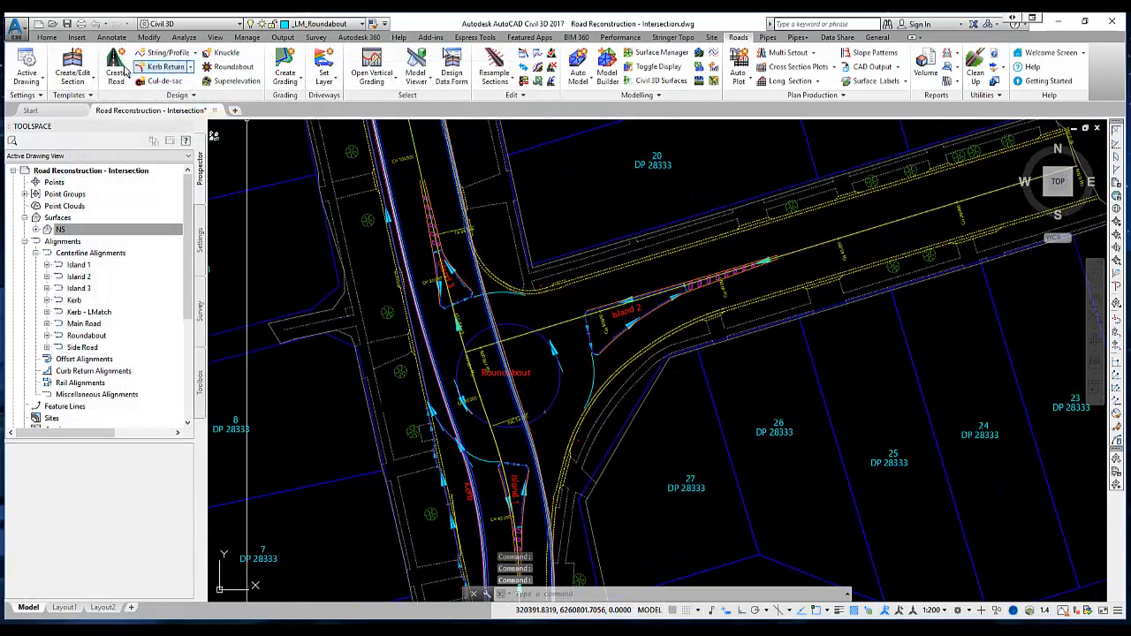
Create a road from the Side Road alignment with the Metric Road - no FP template on surface NS
{"action": "left_click", "coordinate": [123, 73]}
{"action": "left_click", "coordinate": [861, 237]}
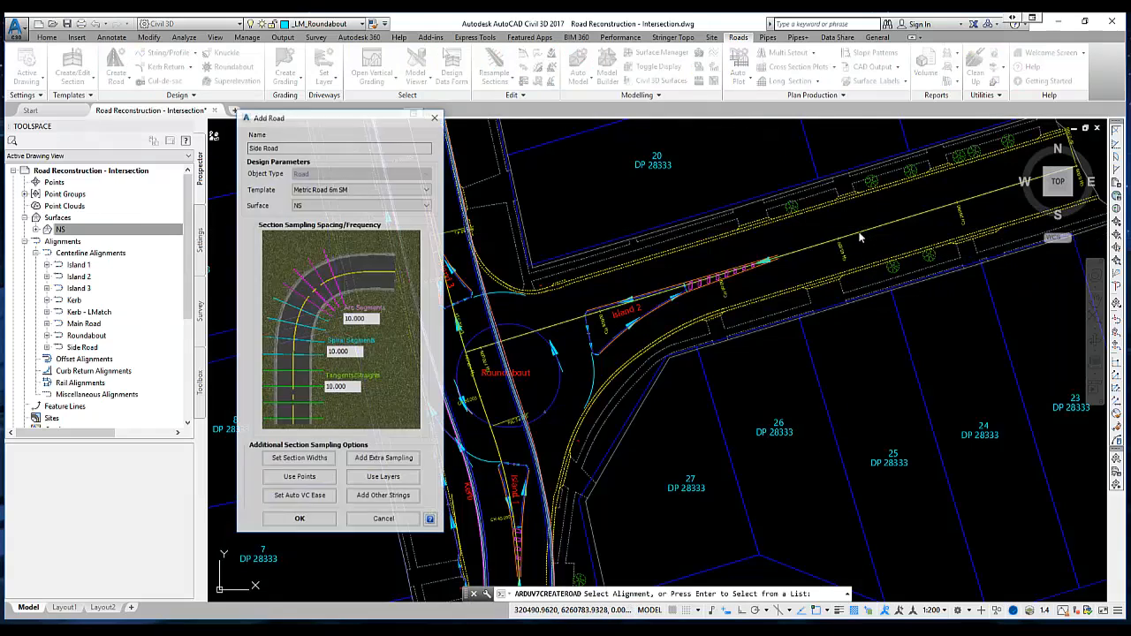
{"action": "left_click", "coordinate": [358, 189]}
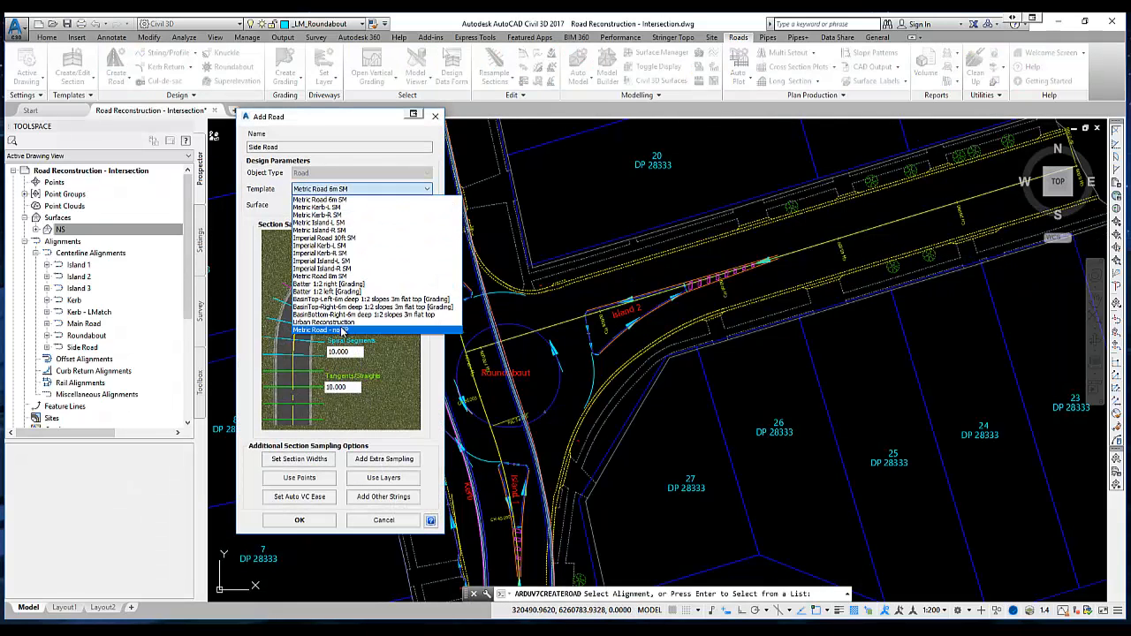
{"action": "left_click", "coordinate": [341, 330]}
{"action": "left_click", "coordinate": [300, 519]}
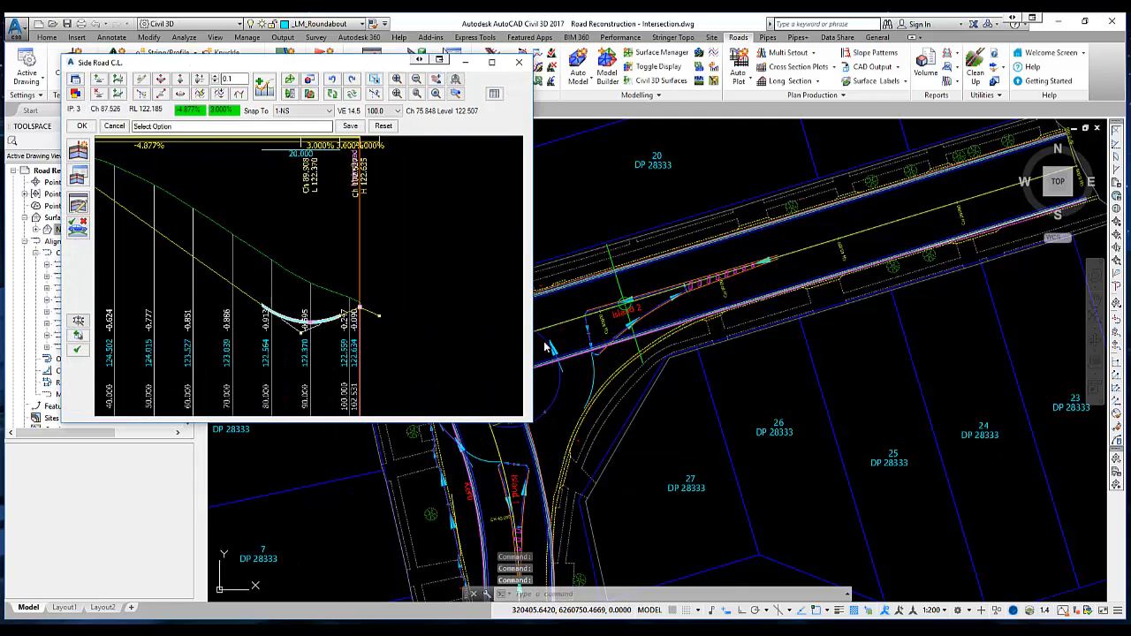
{"action": "middle_click_drag", "start_coordinate": [655, 381], "coordinate": [814, 398]}
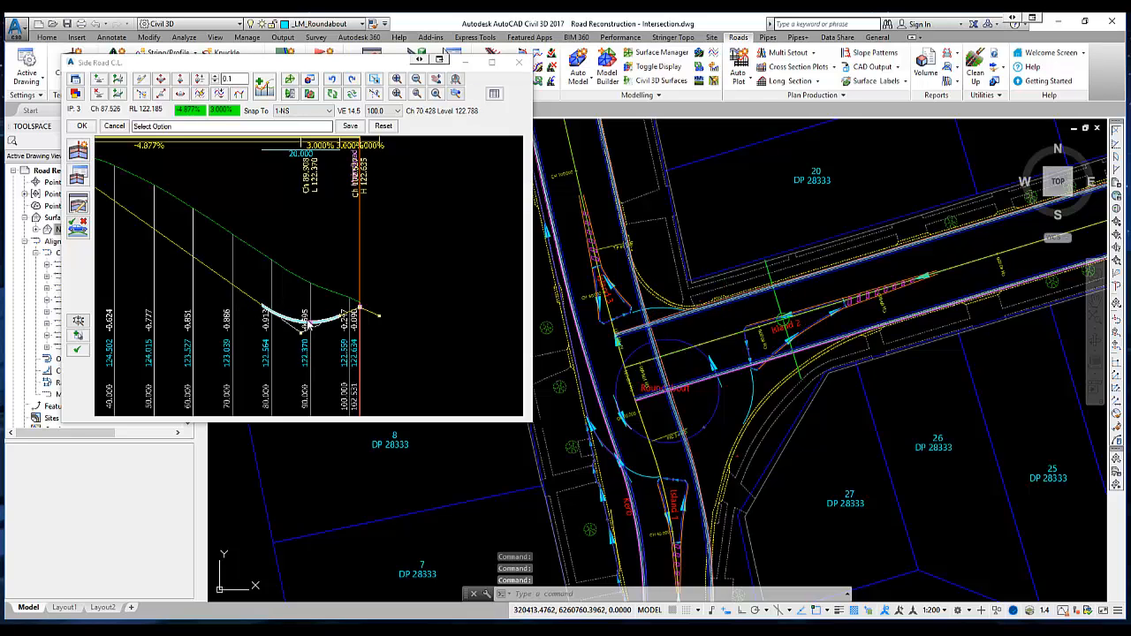
Try to delete the sag IP at chainage 87.526 from the Side Road vertical grading, and accept the grading
{"action": "left_click", "coordinate": [98, 95]}
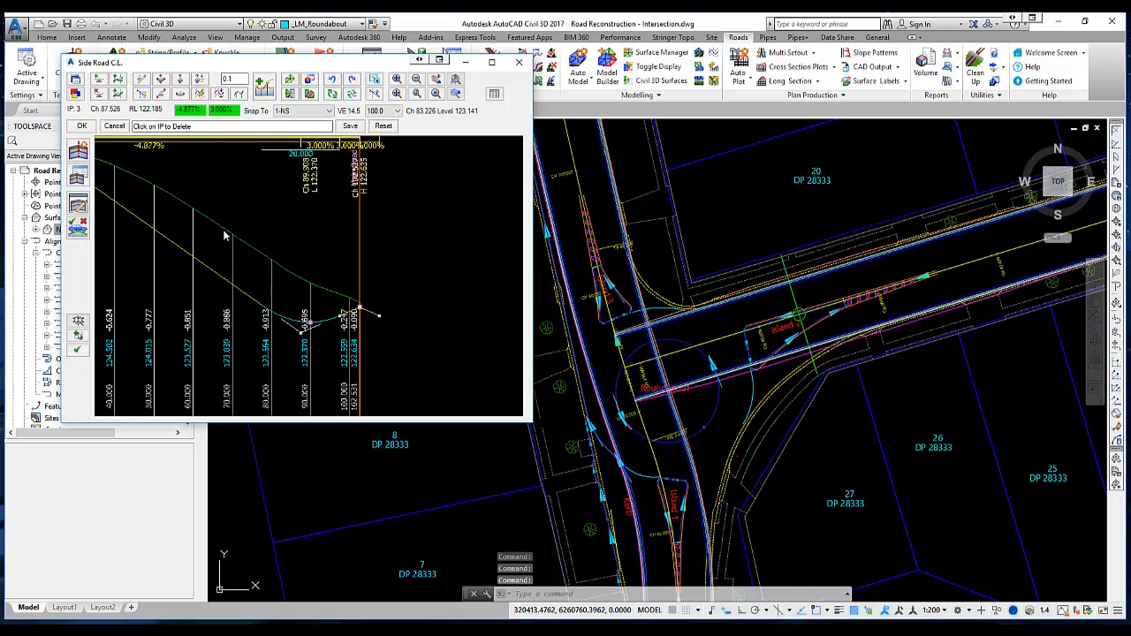
{"action": "left_click", "coordinate": [310, 282]}
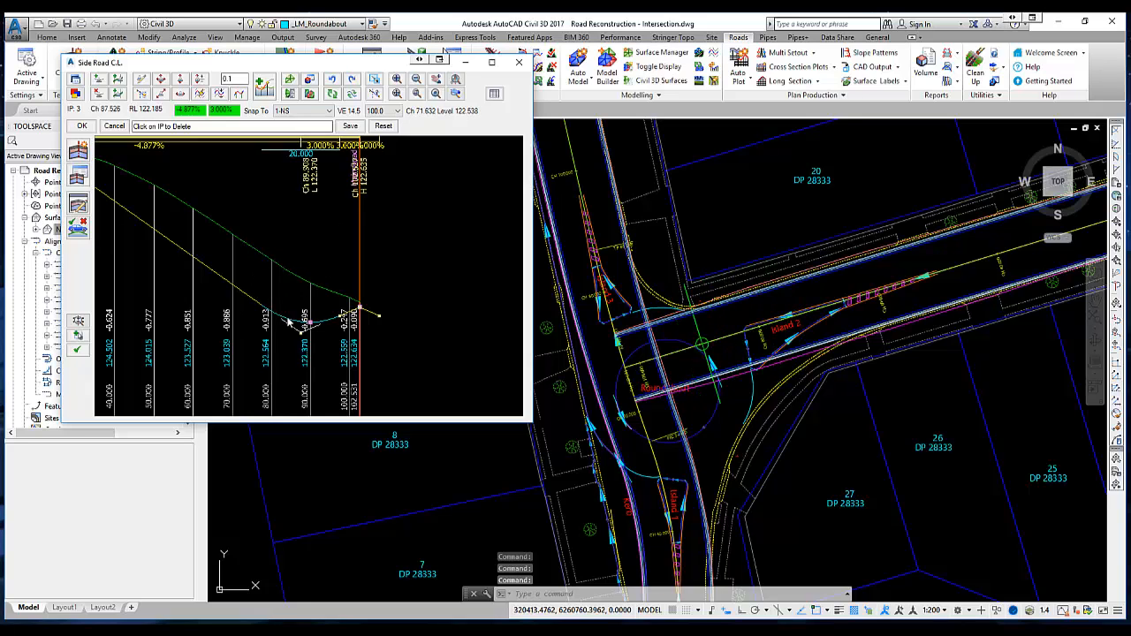
{"action": "left_click", "coordinate": [82, 126]}
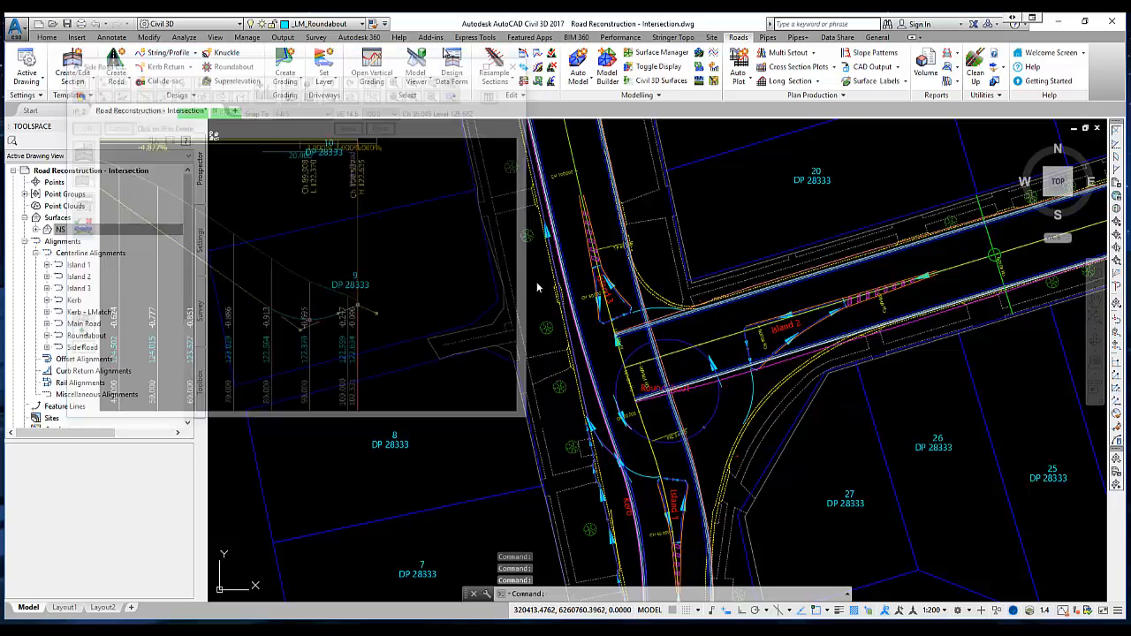
Resample the Side Road sections and set the Auto VC Ease cut setting to Never for both chainage ranges
{"action": "middle_click_drag", "start_coordinate": [551, 293], "coordinate": [389, 287]}
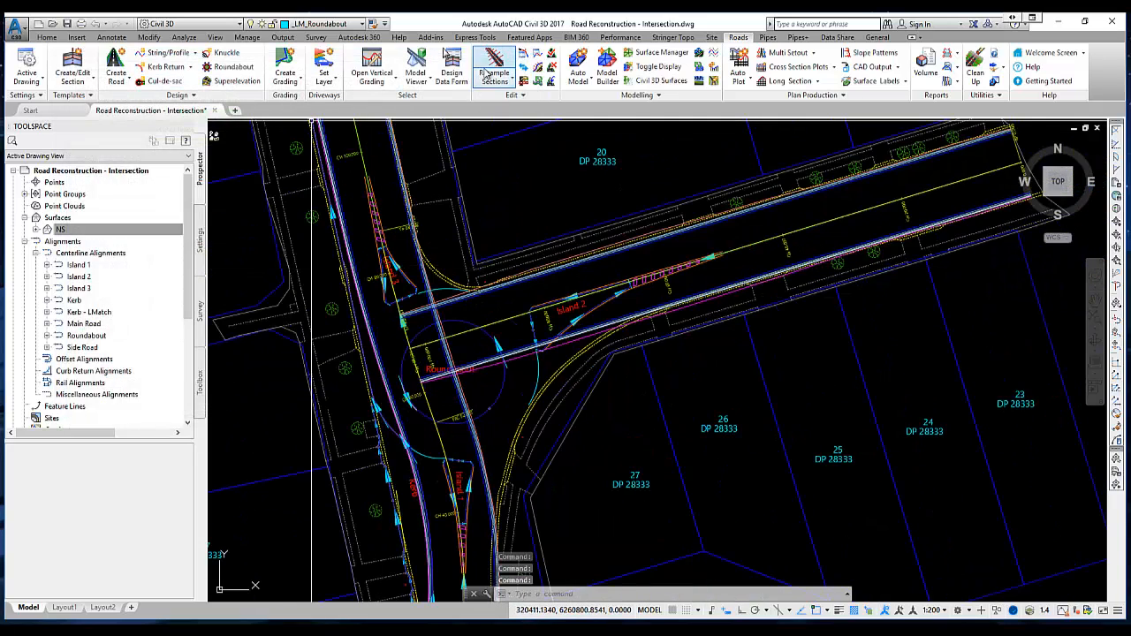
{"action": "left_click", "coordinate": [493, 62]}
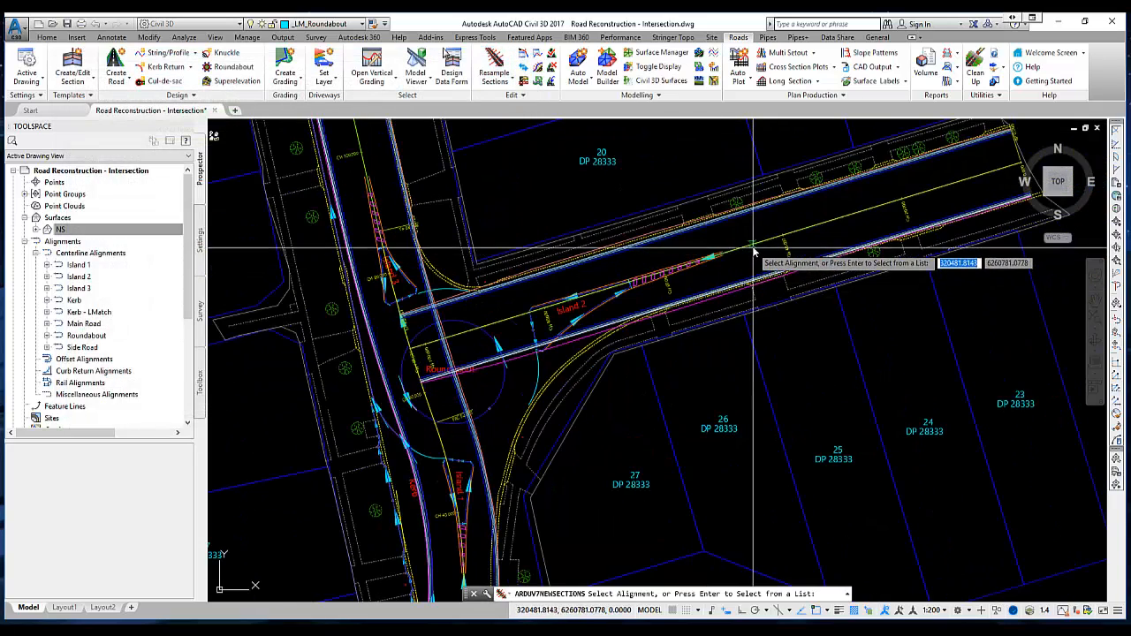
{"action": "left_click", "coordinate": [726, 258]}
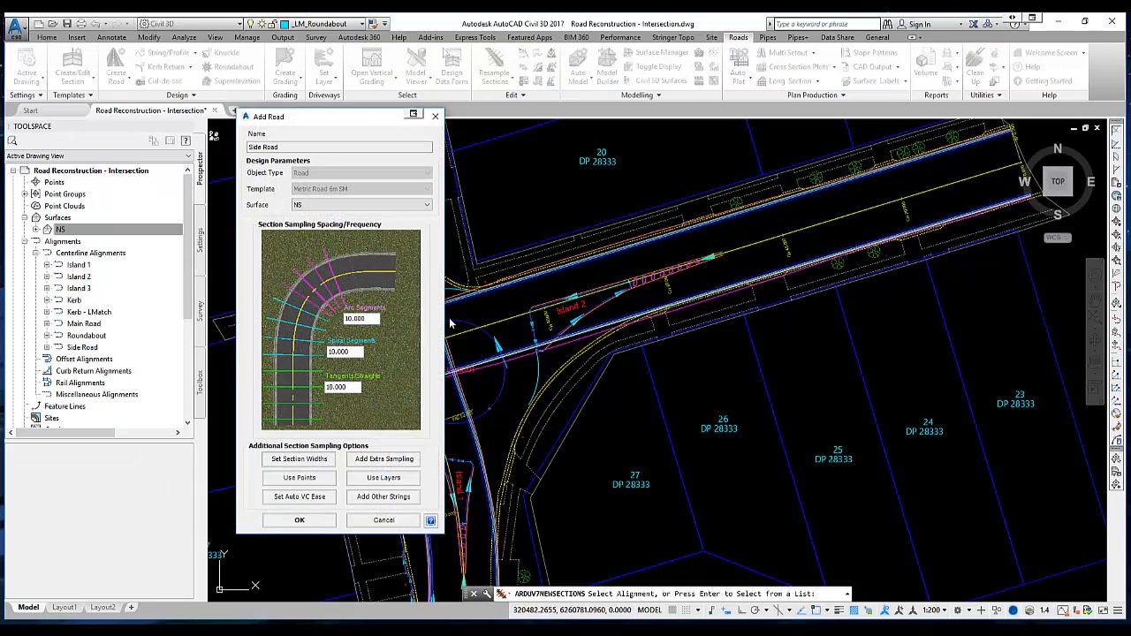
{"action": "left_click", "coordinate": [315, 500]}
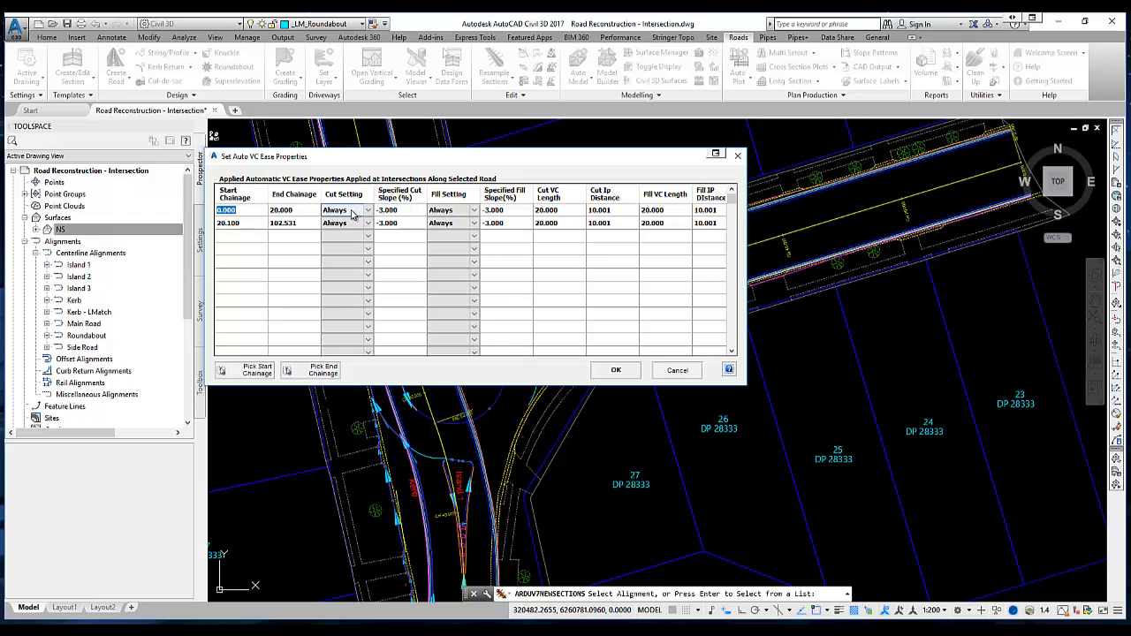
{"action": "left_click", "coordinate": [352, 214]}
{"action": "left_click", "coordinate": [345, 228]}
{"action": "left_click", "coordinate": [349, 222]}
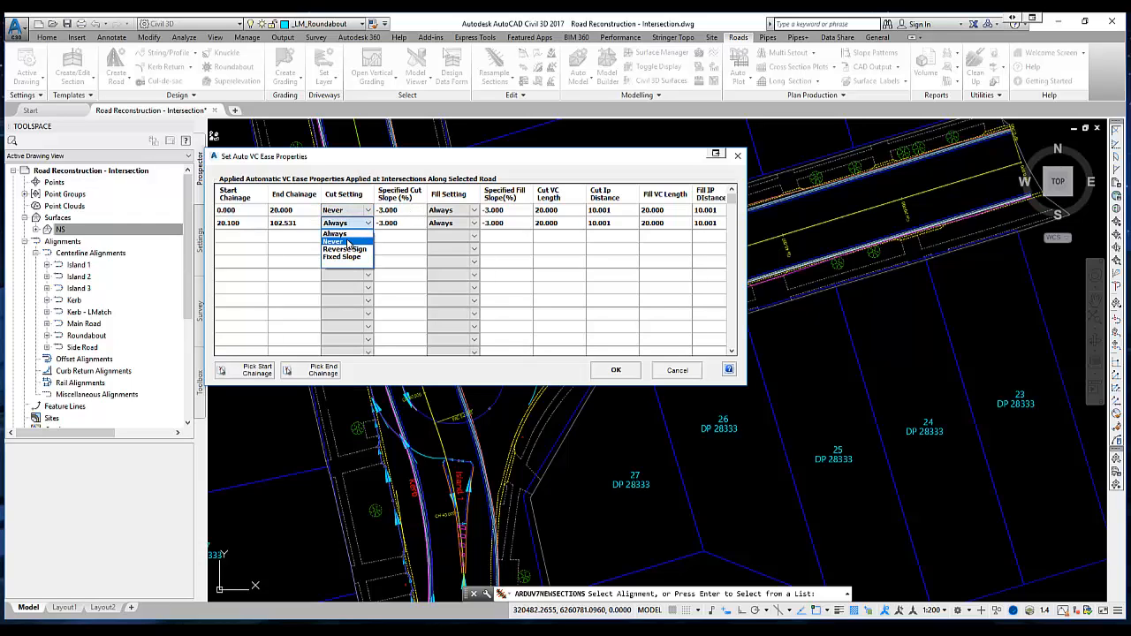
{"action": "left_click", "coordinate": [346, 242]}
Set the Auto VC Ease fill setting to Never for both chainage ranges and accept the Side Road resampling
{"action": "left_click", "coordinate": [457, 213]}
{"action": "left_click", "coordinate": [448, 228]}
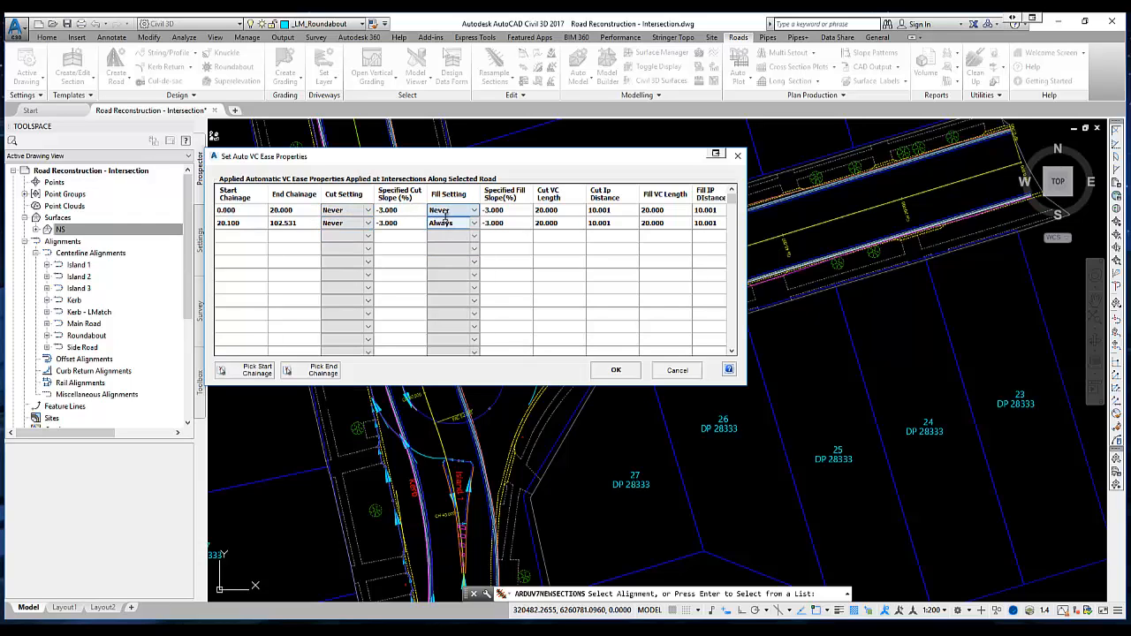
{"action": "left_click", "coordinate": [451, 223]}
{"action": "left_click", "coordinate": [445, 241]}
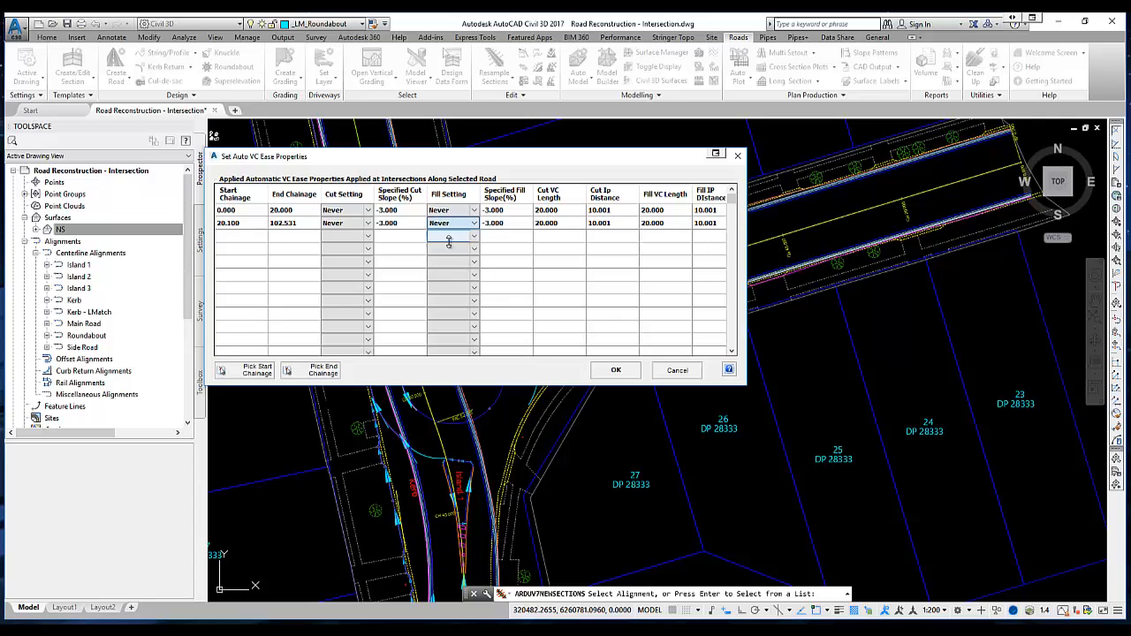
{"action": "left_click", "coordinate": [613, 370]}
{"action": "left_click", "coordinate": [332, 523]}
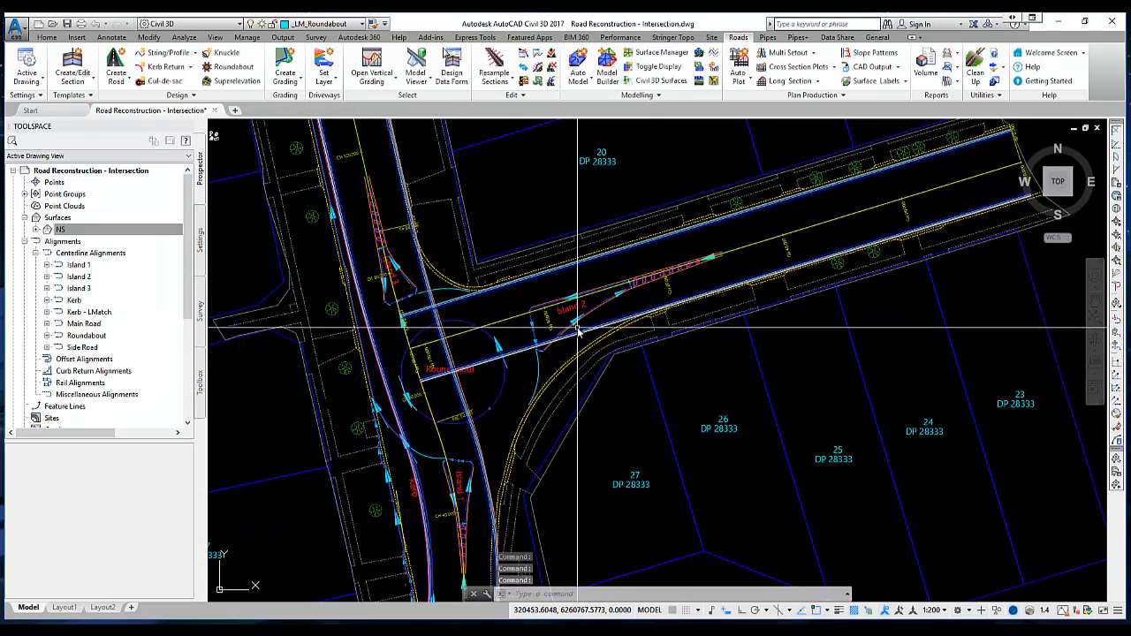
Open the Side Road vertical grading, delete the IP at chainage 87.526, and accept the grading
{"action": "left_click", "coordinate": [372, 62]}
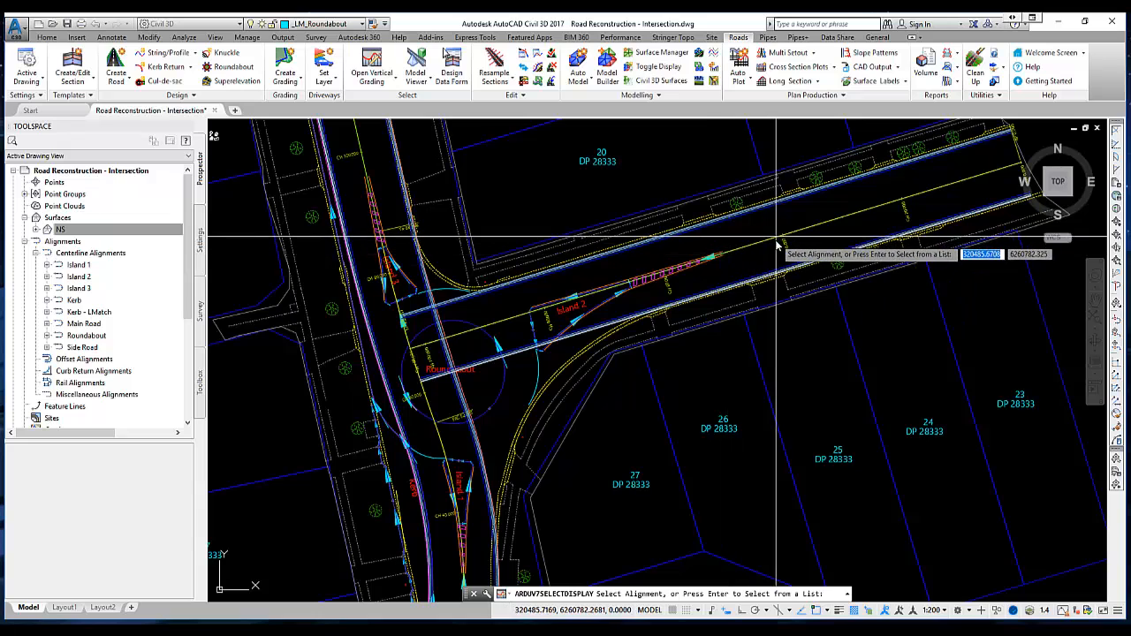
{"action": "left_click", "coordinate": [771, 244]}
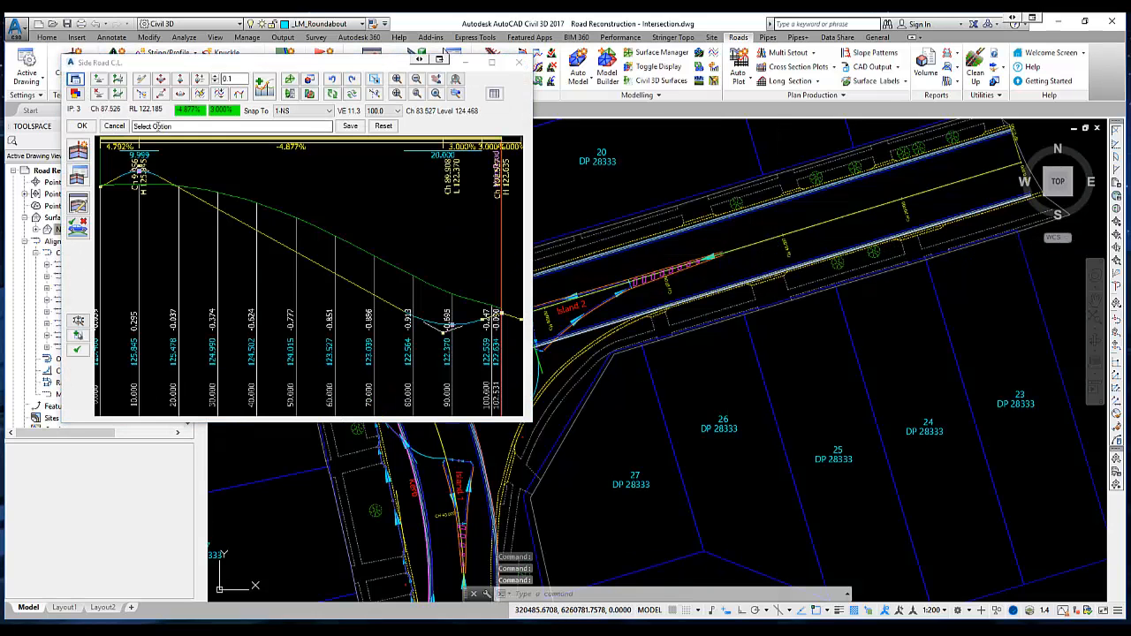
{"action": "left_click", "coordinate": [99, 99]}
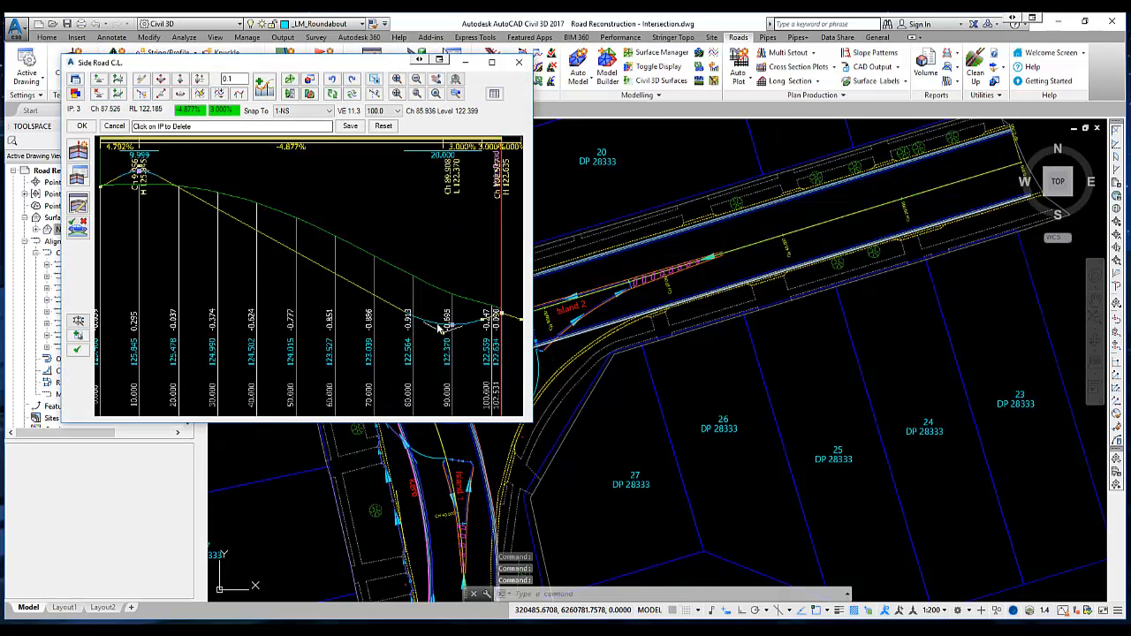
{"action": "left_click", "coordinate": [442, 325]}
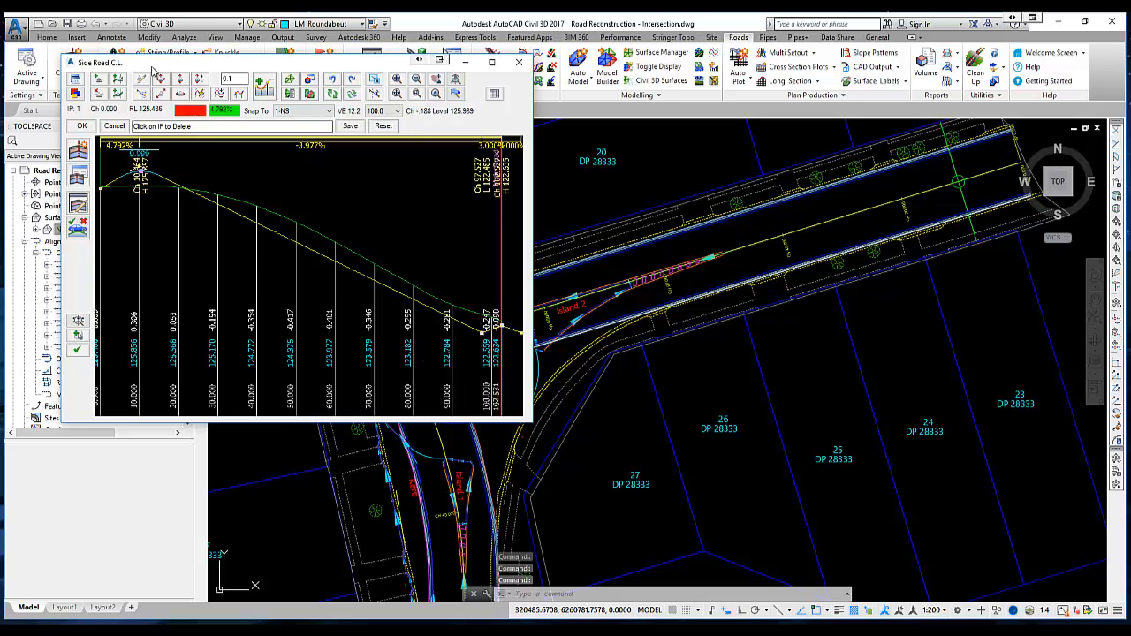
{"action": "left_click_drag", "start_coordinate": [183, 71], "coordinate": [519, 113]}
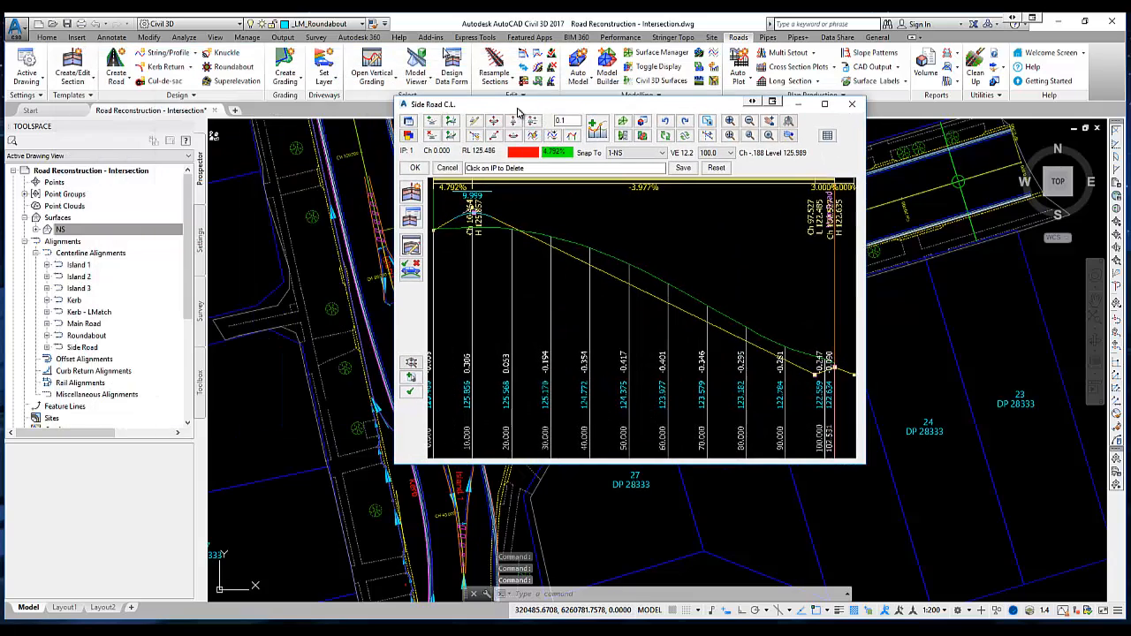
{"action": "left_click", "coordinate": [414, 167]}
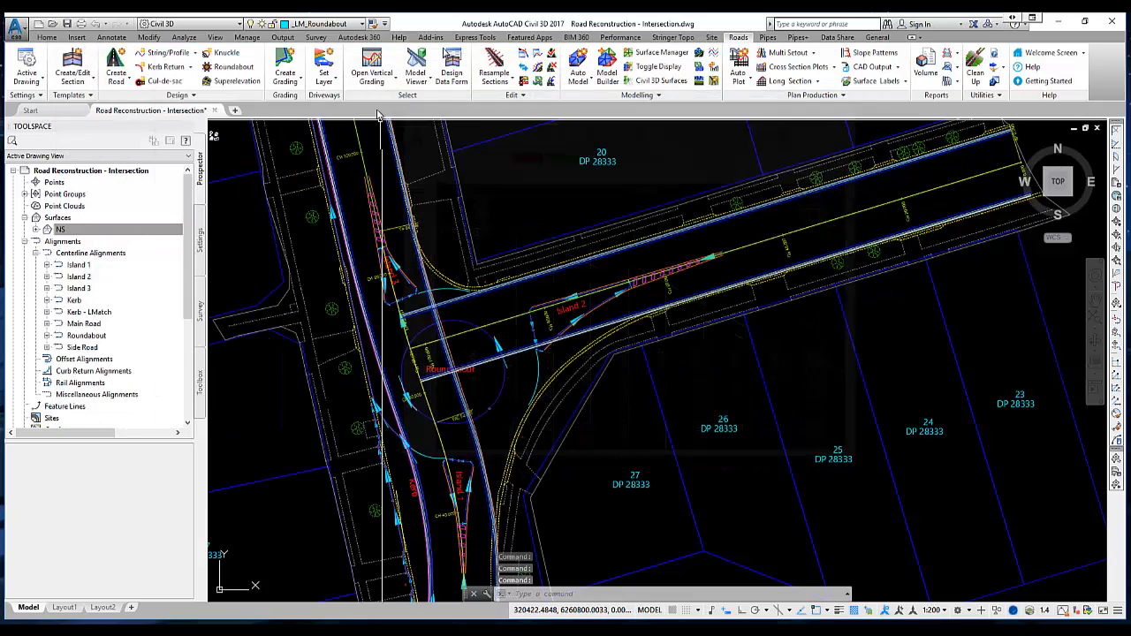
Open the Main Road vertical grading and its initial vertical curve design, and look at the Resheet options without applying them
{"action": "left_click", "coordinate": [379, 64]}
{"action": "middle_click_drag", "start_coordinate": [545, 456], "coordinate": [548, 295]}
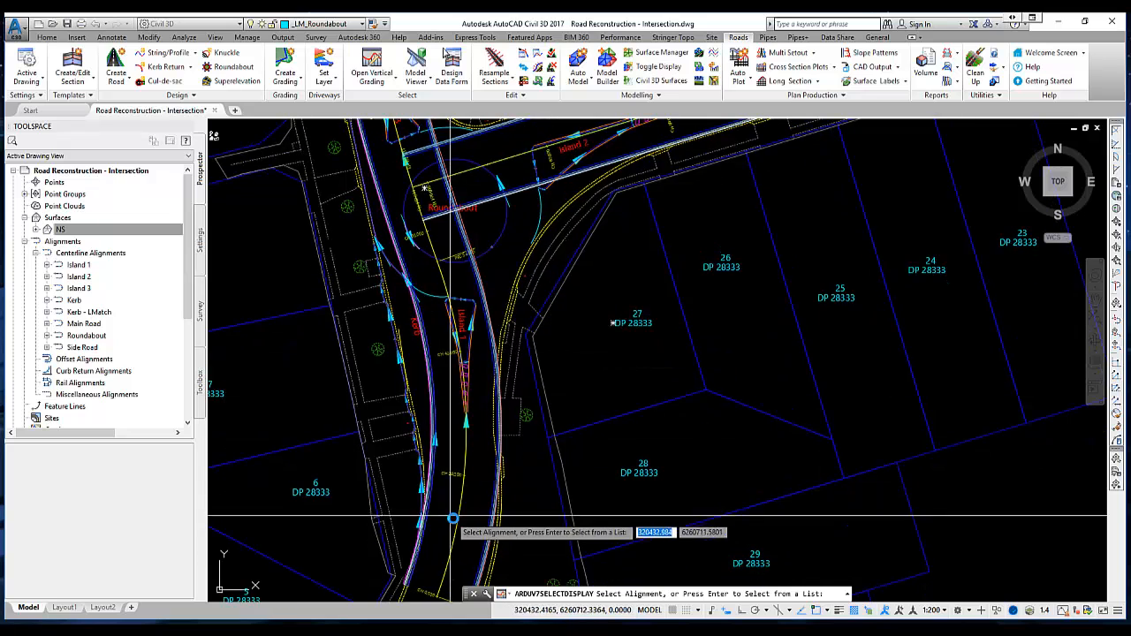
{"action": "left_click", "coordinate": [458, 518]}
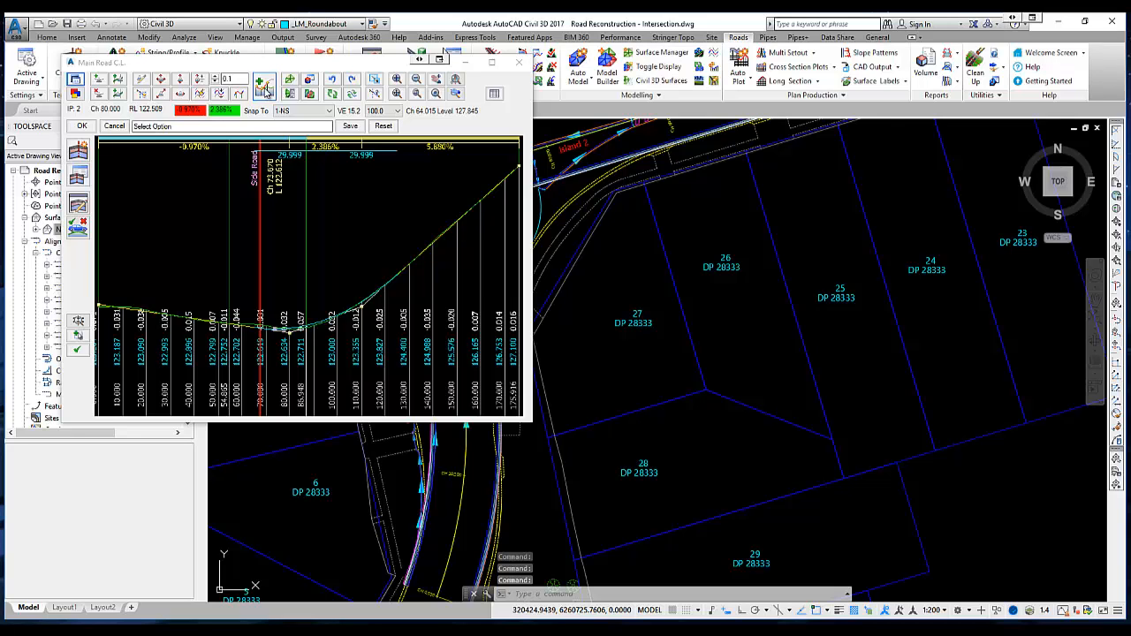
{"action": "left_click", "coordinate": [265, 90]}
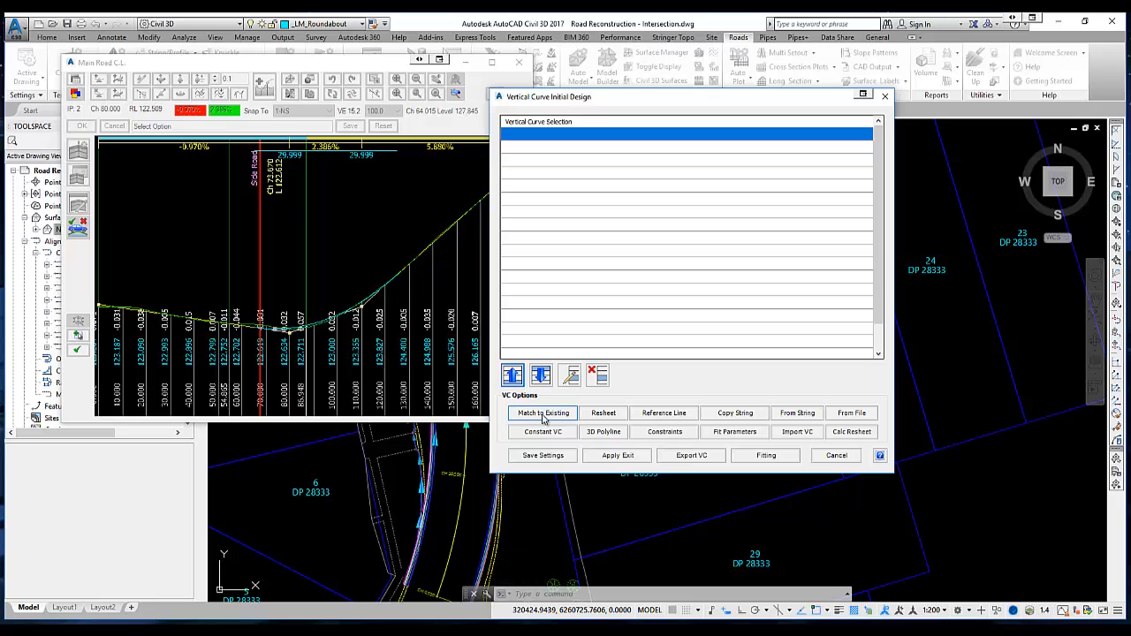
{"action": "left_click", "coordinate": [603, 413]}
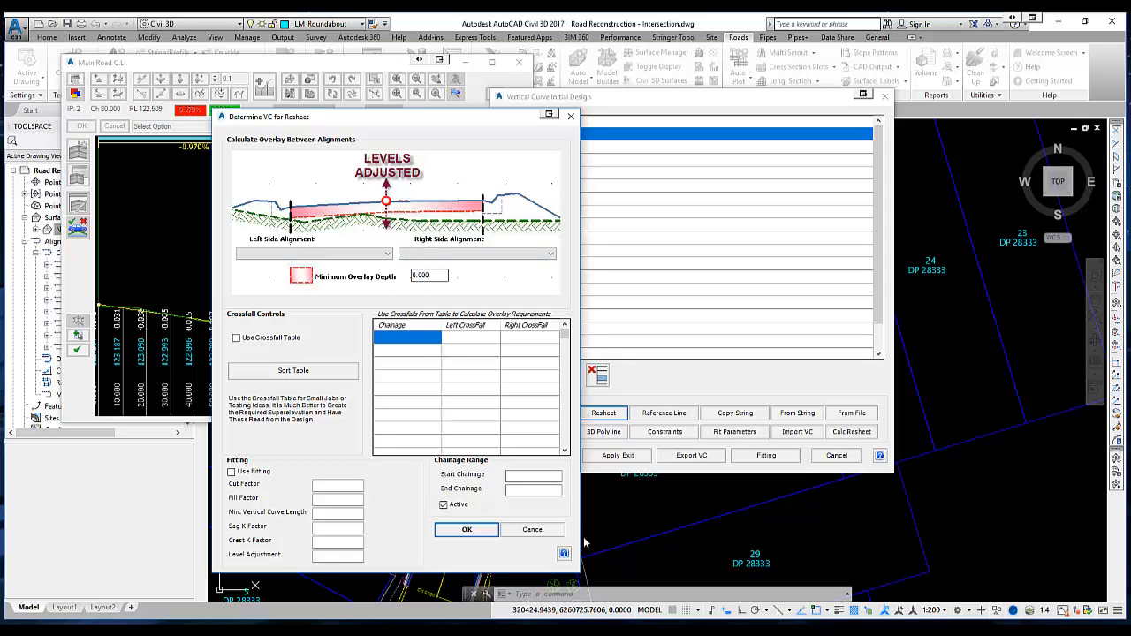
{"action": "left_click", "coordinate": [533, 529]}
Match Main Road to surface NS over chainage 0 to 10000, fitting with cut .05, fill .1, minimum curve length 20 and level adjustment .05
{"action": "left_click", "coordinate": [543, 413]}
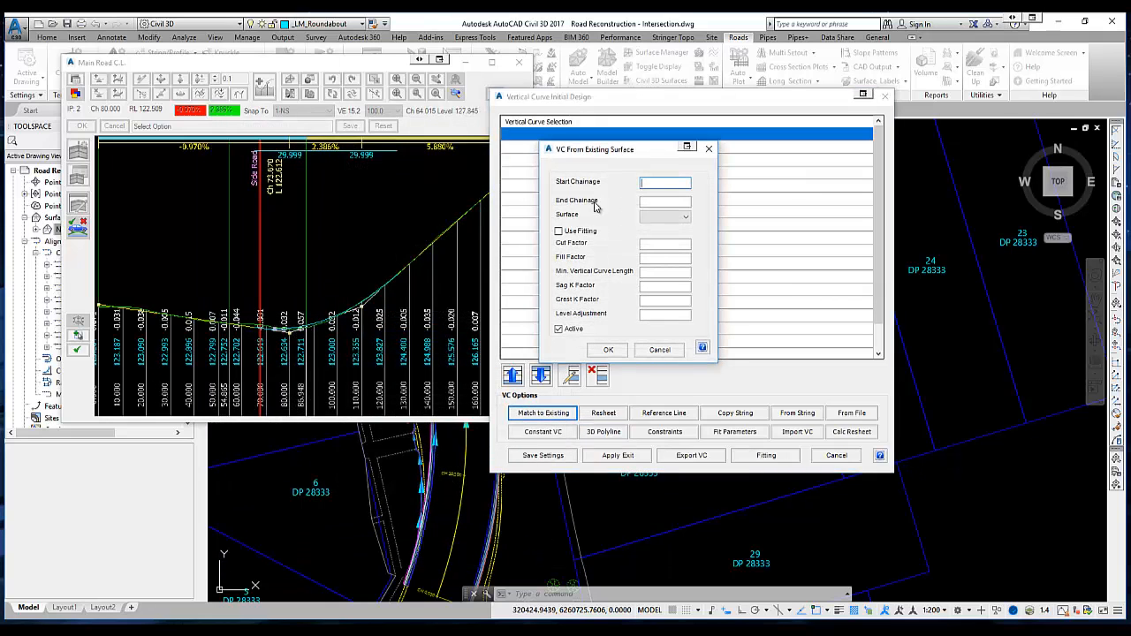
{"action": "type", "text": "10000"}
{"action": "left_click", "coordinate": [664, 216]}
{"action": "left_click", "coordinate": [645, 235]}
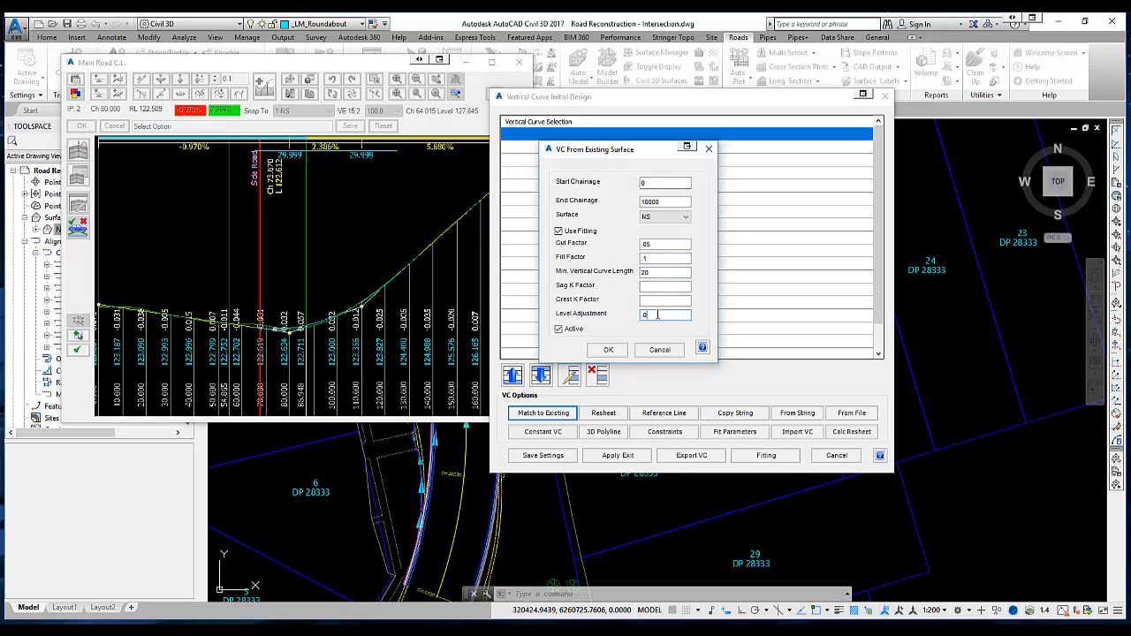
{"action": "left_click", "coordinate": [617, 349]}
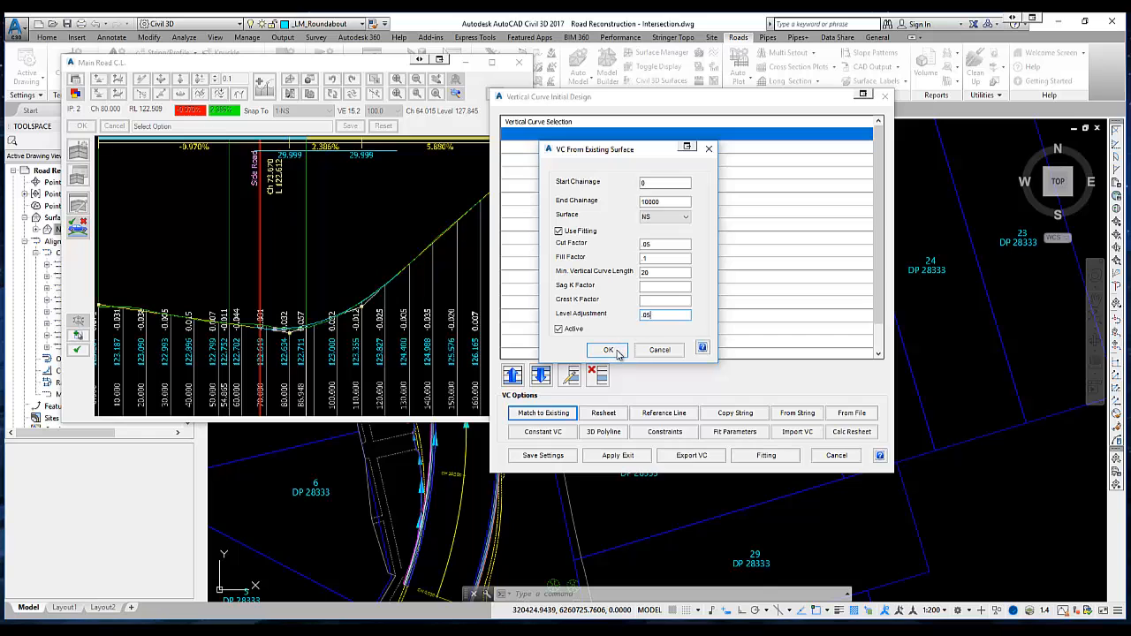
{"action": "left_click", "coordinate": [629, 456]}
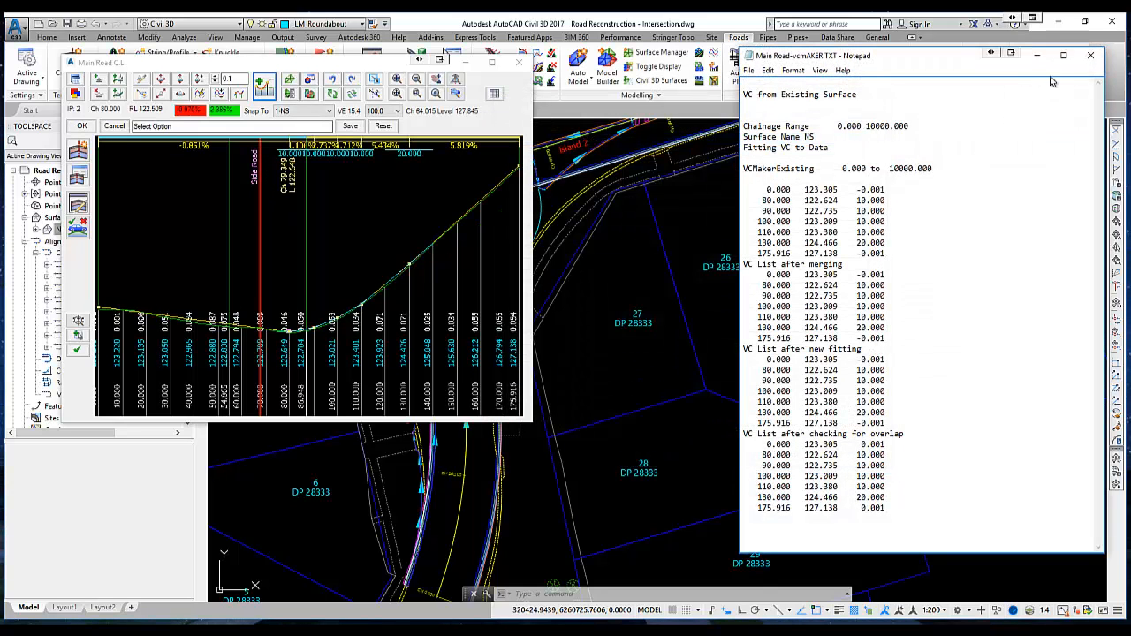
{"action": "left_click", "coordinate": [1091, 54]}
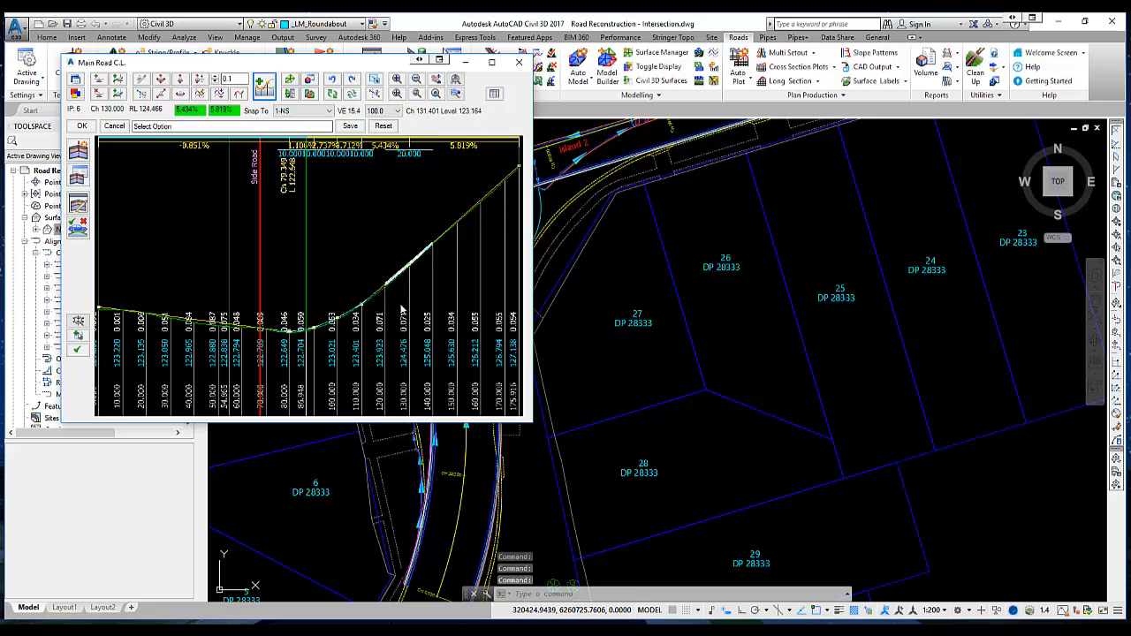
Review the Main Road's saved match-to-existing settings, reapply the vertical curve design, close its report and accept the grading
{"action": "left_click", "coordinate": [264, 93]}
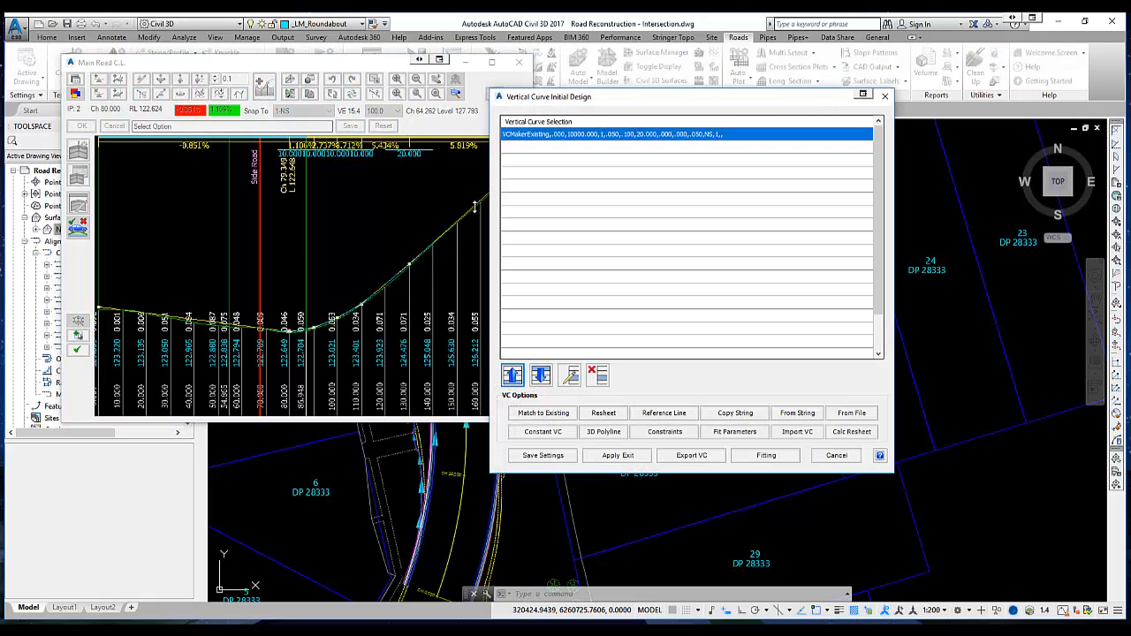
{"action": "left_click", "coordinate": [568, 375]}
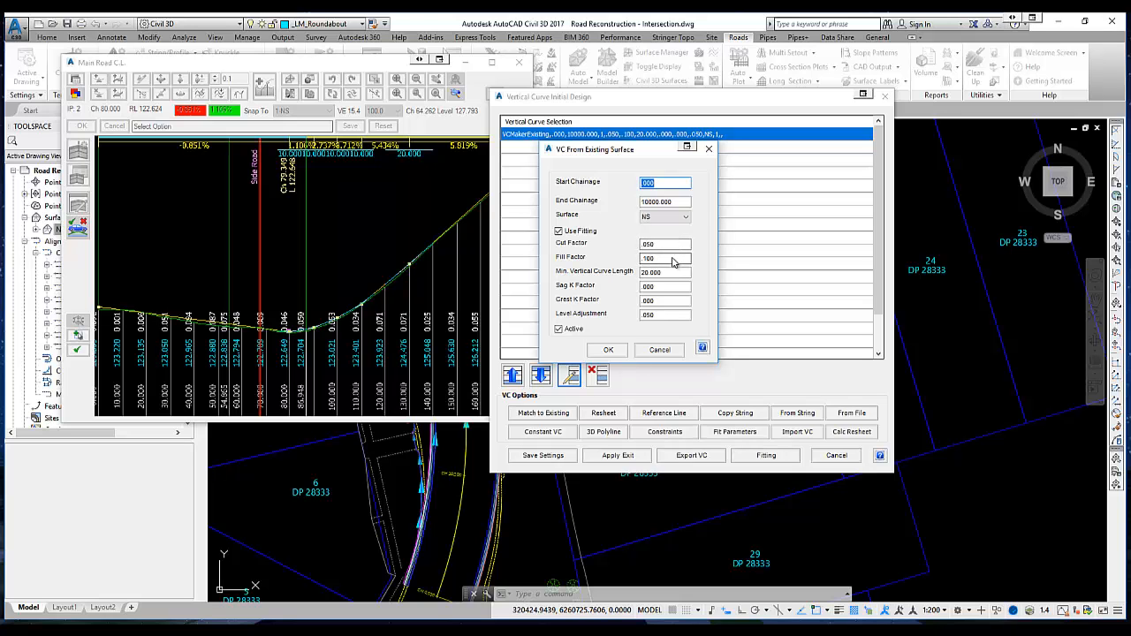
{"action": "left_click", "coordinate": [659, 350]}
{"action": "left_click", "coordinate": [617, 455]}
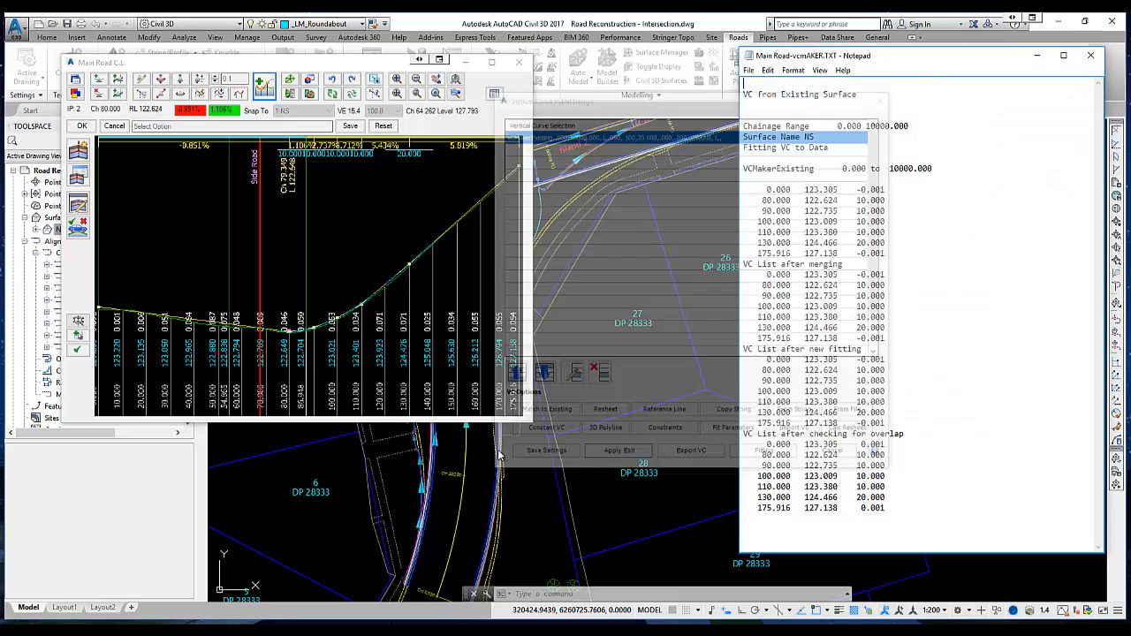
{"action": "left_click", "coordinate": [1090, 55]}
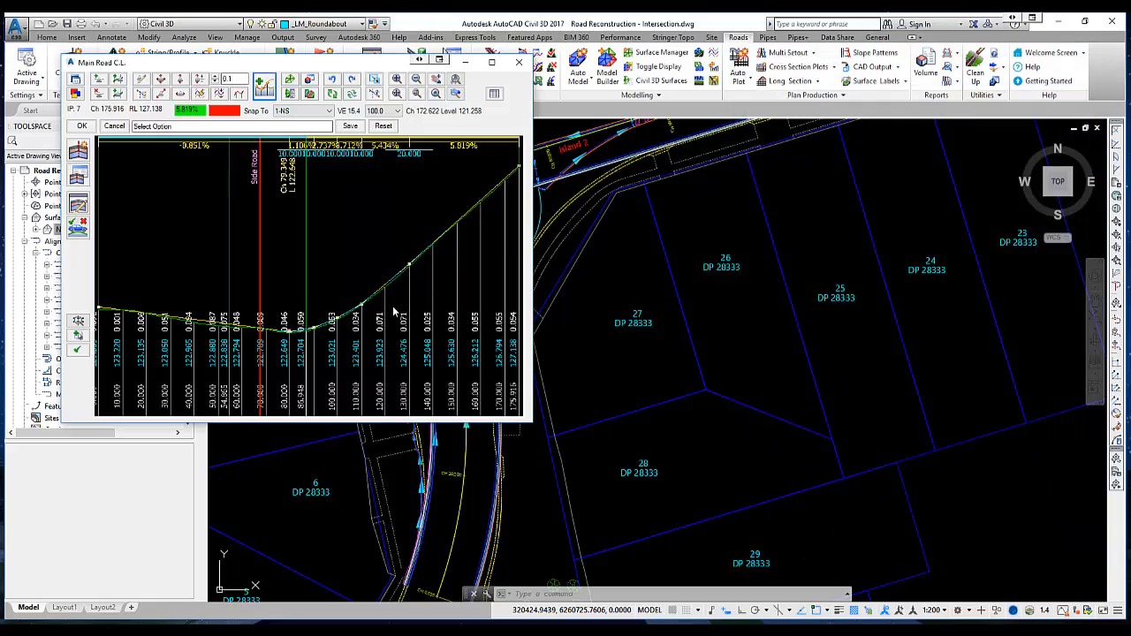
{"action": "left_click", "coordinate": [81, 126]}
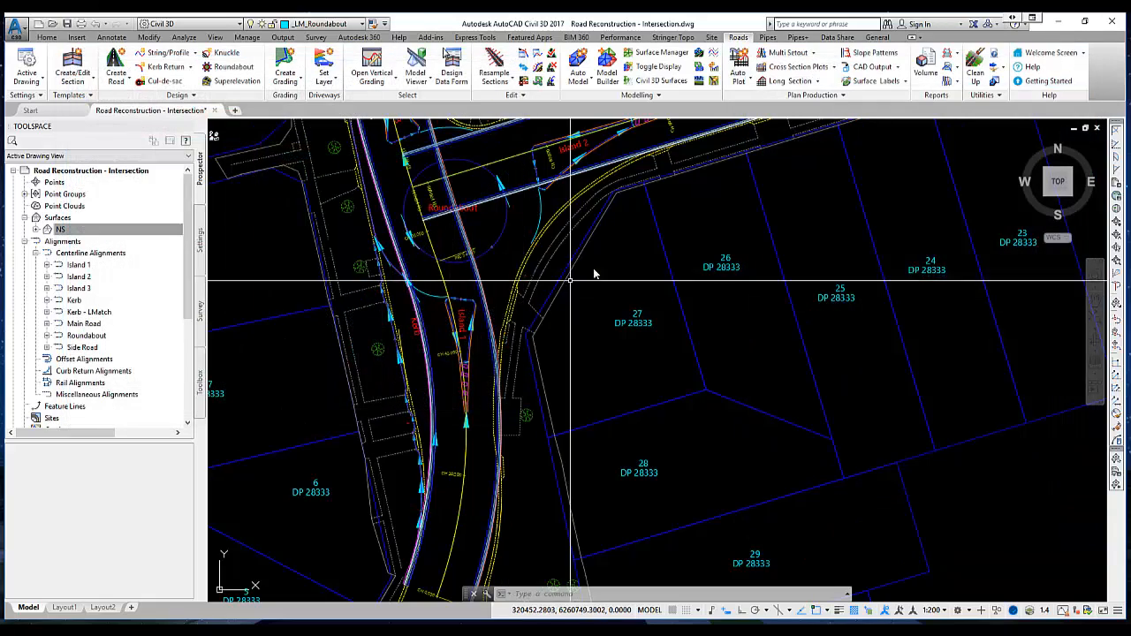
Open the Side Road vertical grading and its initial vertical curve design
{"action": "middle_click_drag", "start_coordinate": [604, 263], "coordinate": [454, 489]}
{"action": "left_click", "coordinate": [344, 83]}
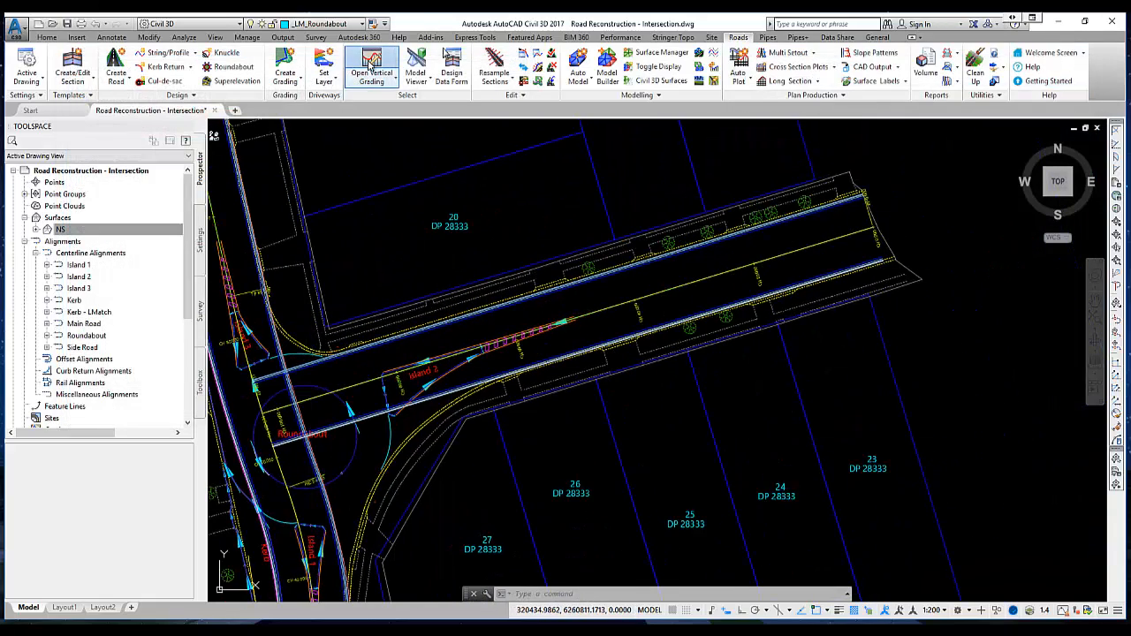
{"action": "left_click", "coordinate": [662, 292]}
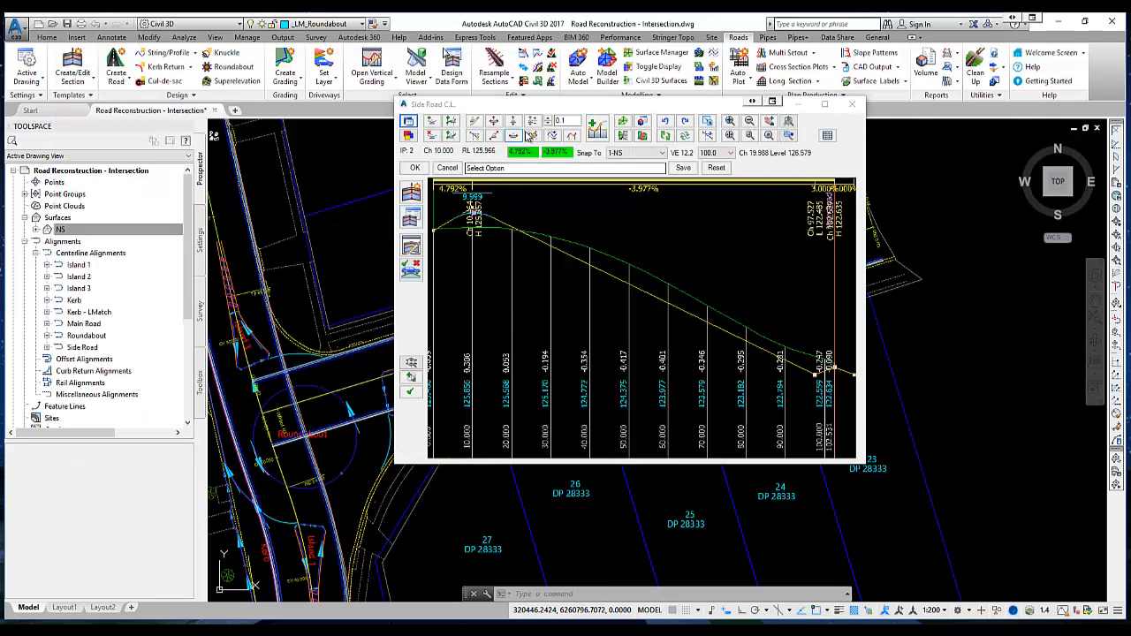
{"action": "left_click", "coordinate": [593, 131]}
Match Side Road to surface NS over chainage 0 to 10000, fitting with cut .05, fill .1, minimum curve length 20 and level adjustment .05
{"action": "left_click", "coordinate": [528, 414]}
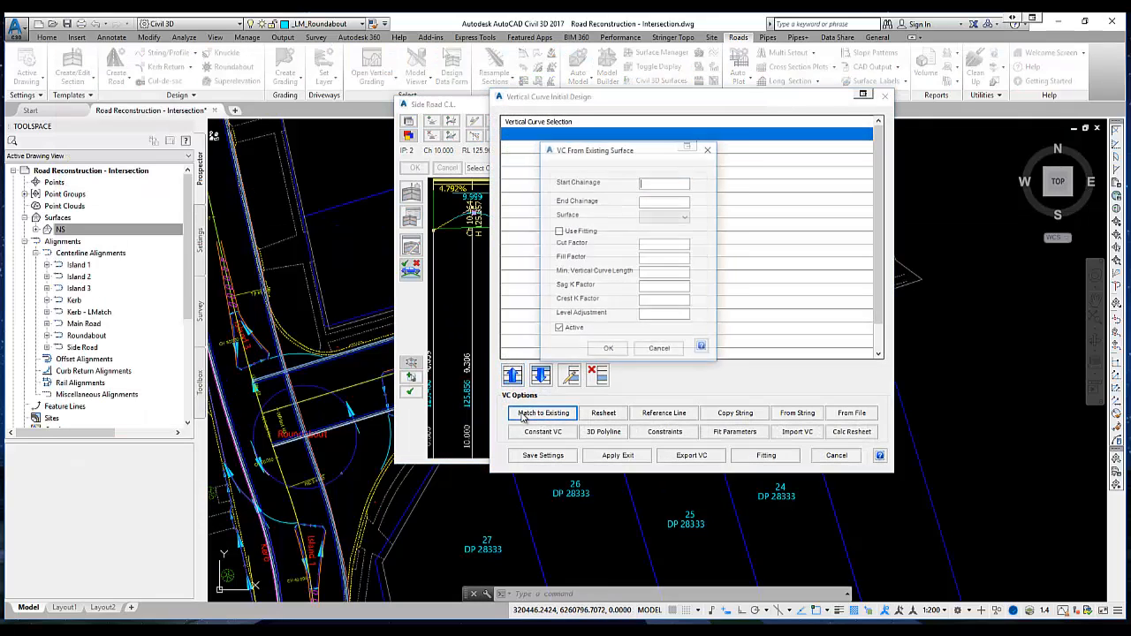
{"action": "type", "text": "100"}
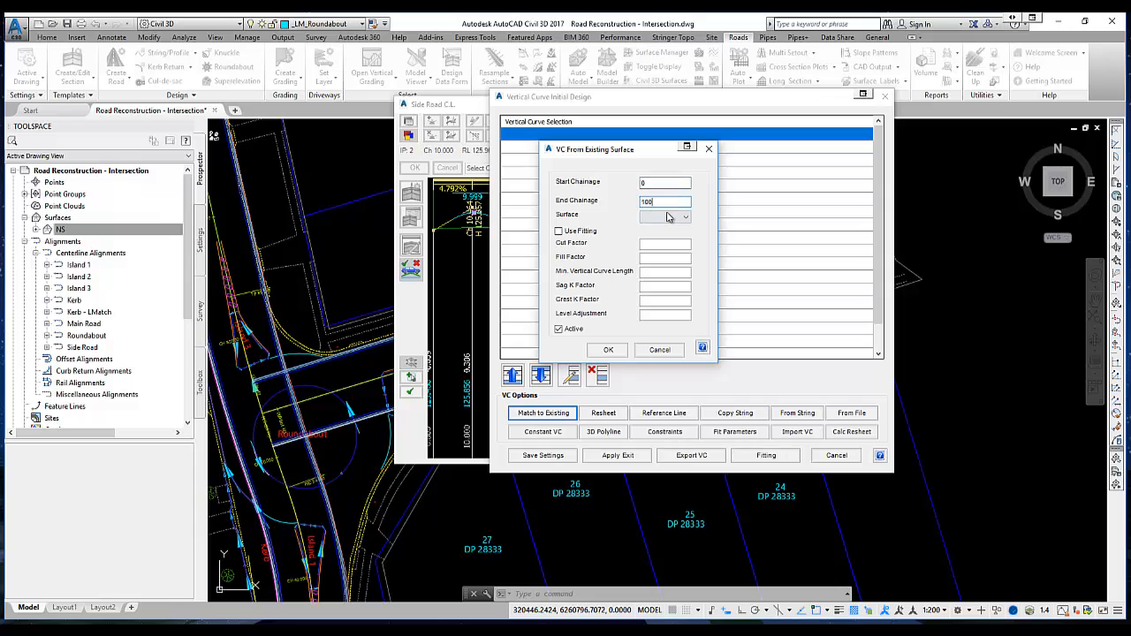
{"action": "type", "text": "00"}
{"action": "left_click", "coordinate": [668, 217]}
{"action": "left_click", "coordinate": [662, 226]}
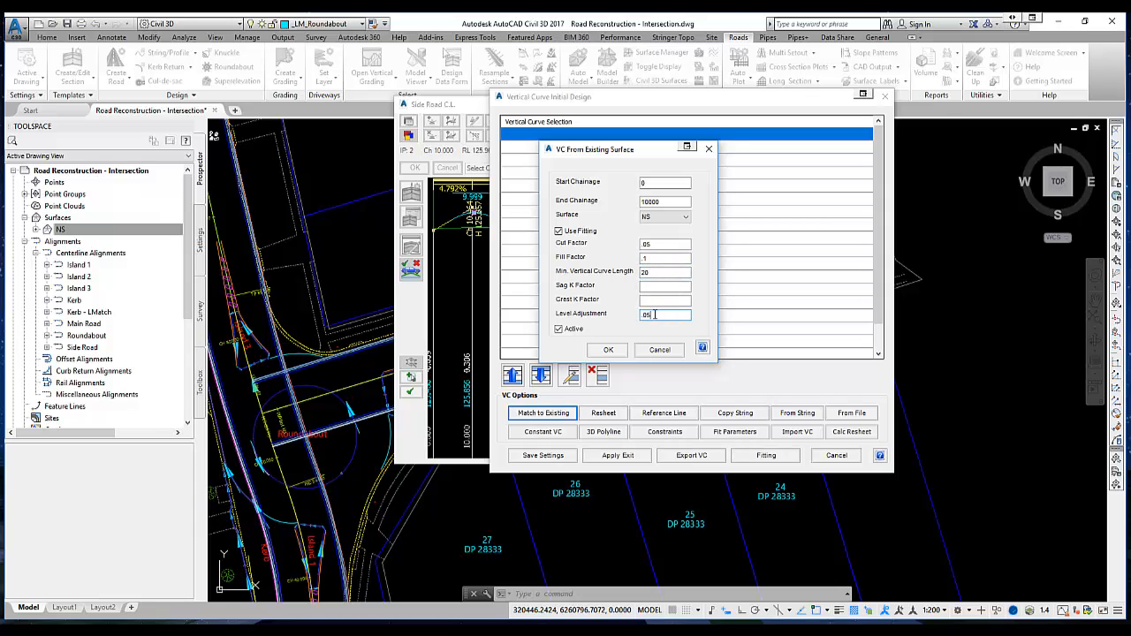
{"action": "left_click", "coordinate": [615, 352]}
Apply the Side Road vertical curve design, accept the grading and close its report
{"action": "left_click", "coordinate": [618, 455]}
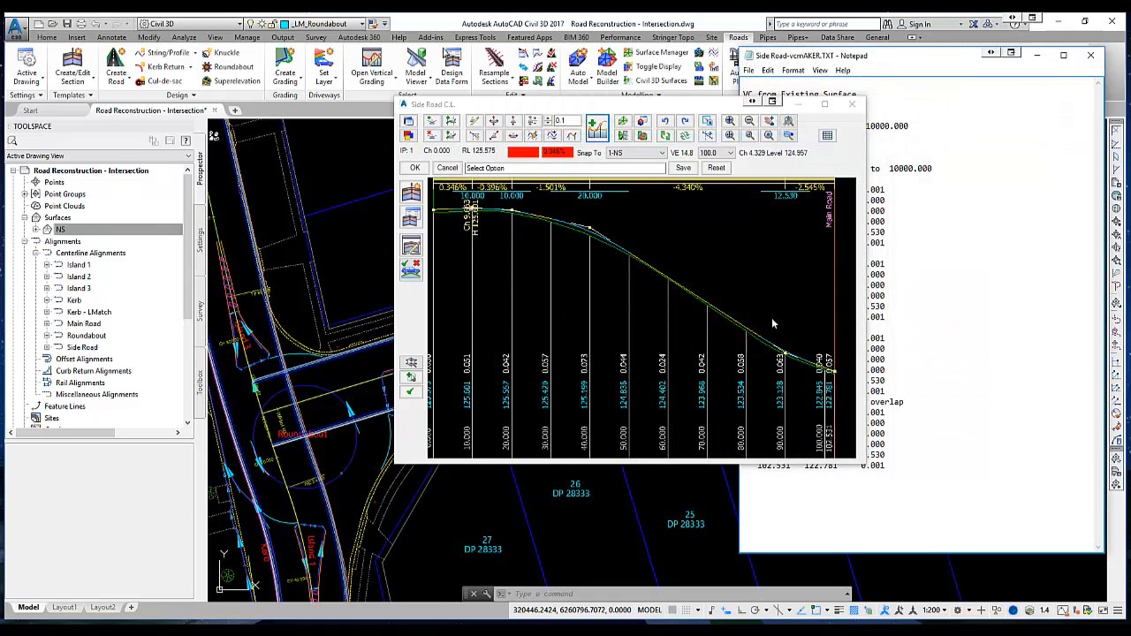
{"action": "left_click", "coordinate": [415, 168]}
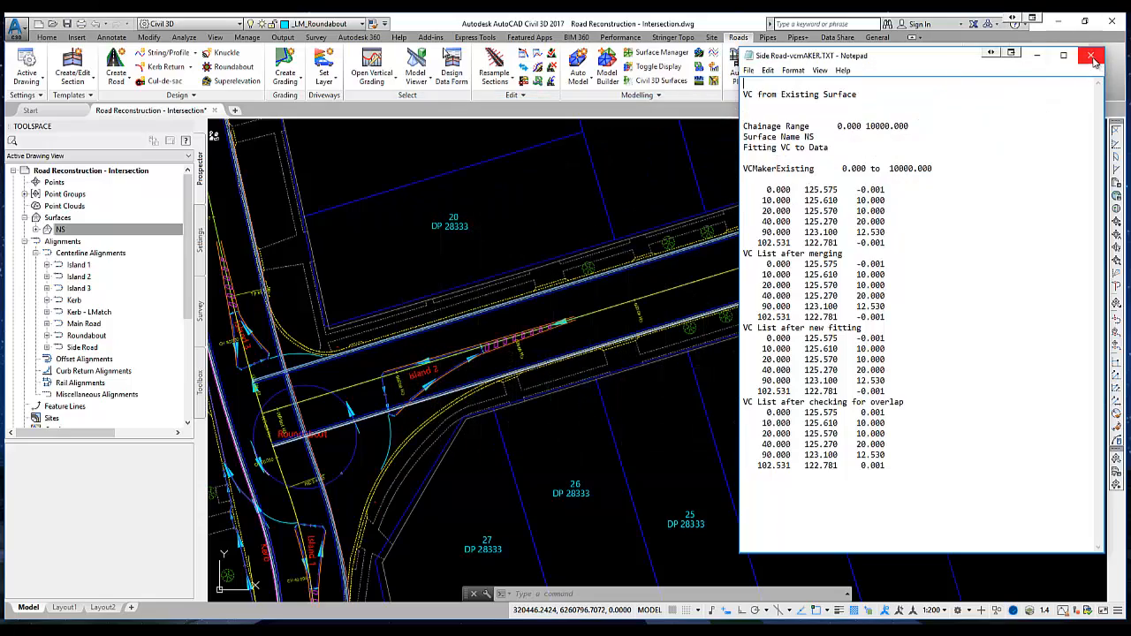
{"action": "left_click", "coordinate": [1091, 56]}
Create a single-arc kerb return of radius 10 at the northern corner between Main Road and Side Road
{"action": "middle_click_drag", "start_coordinate": [521, 310], "coordinate": [674, 260]}
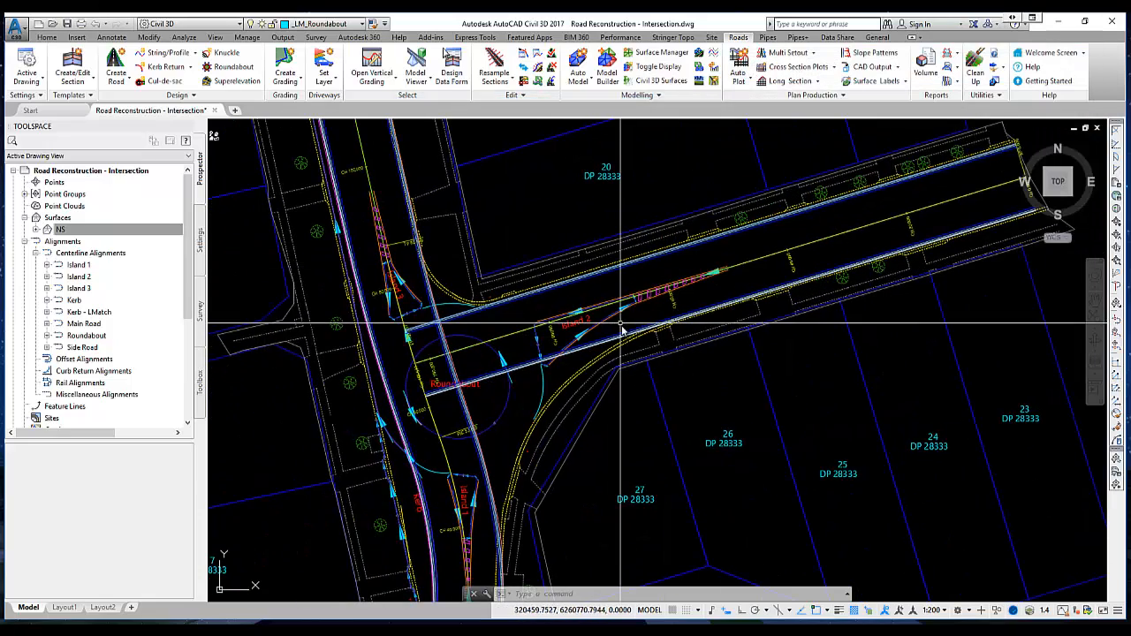
{"action": "middle_click_drag", "start_coordinate": [502, 360], "coordinate": [528, 347]}
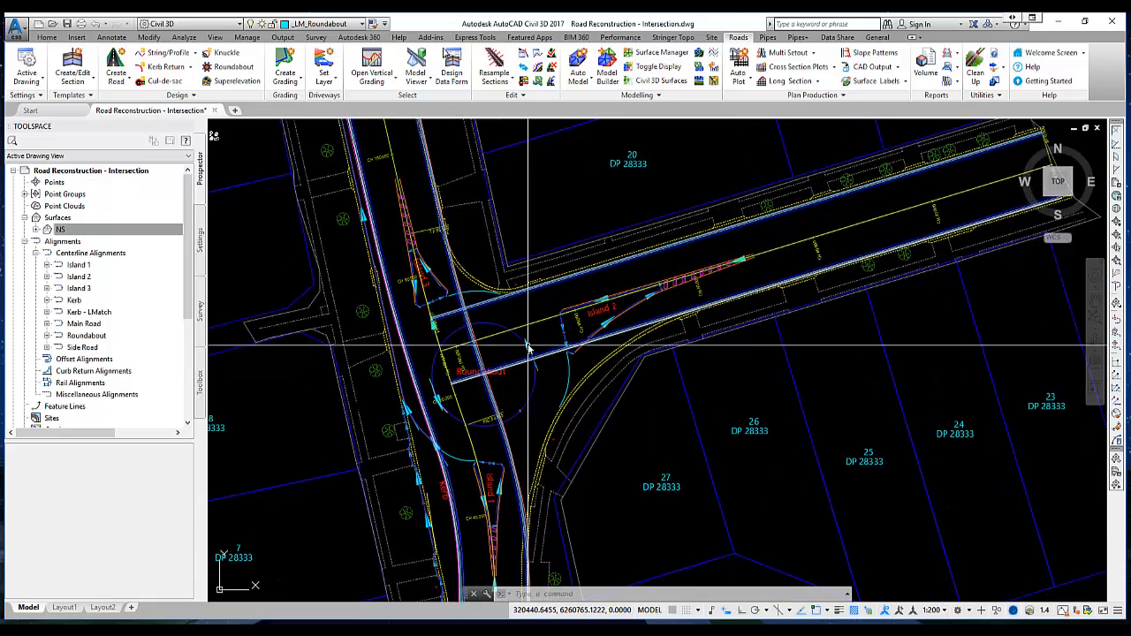
{"action": "left_click", "coordinate": [165, 66]}
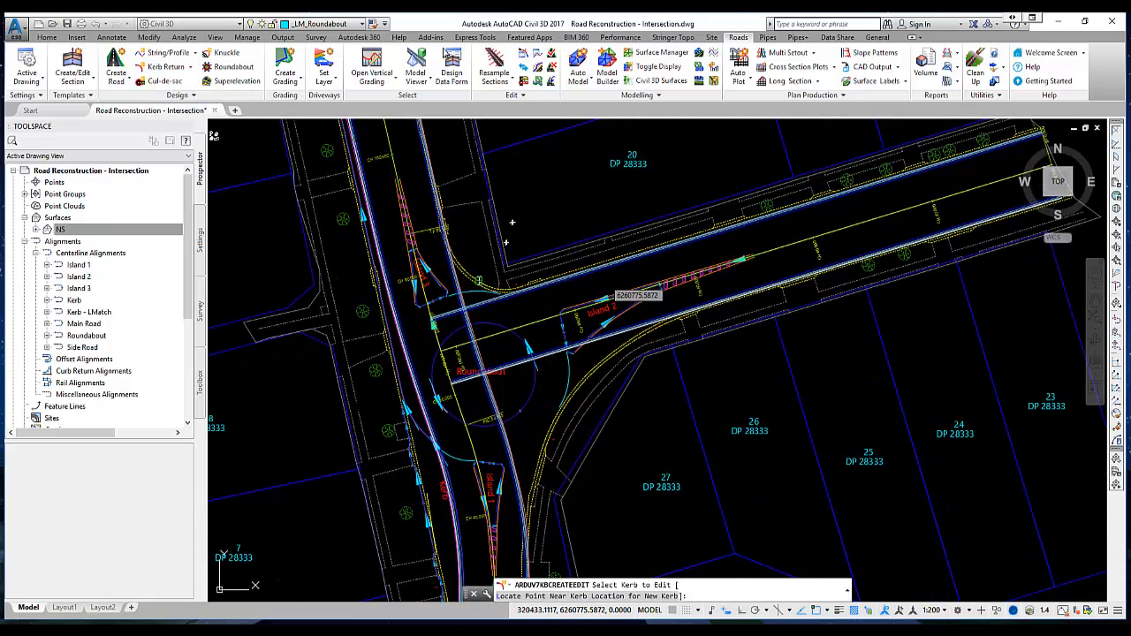
{"action": "left_click", "coordinate": [486, 269]}
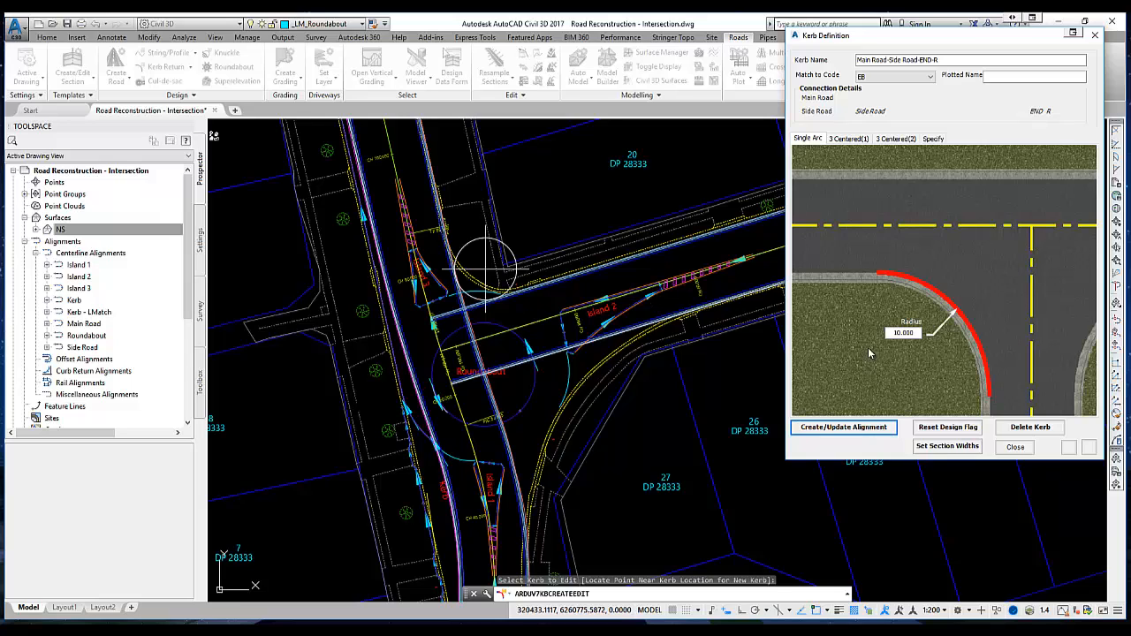
{"action": "left_click", "coordinate": [844, 427]}
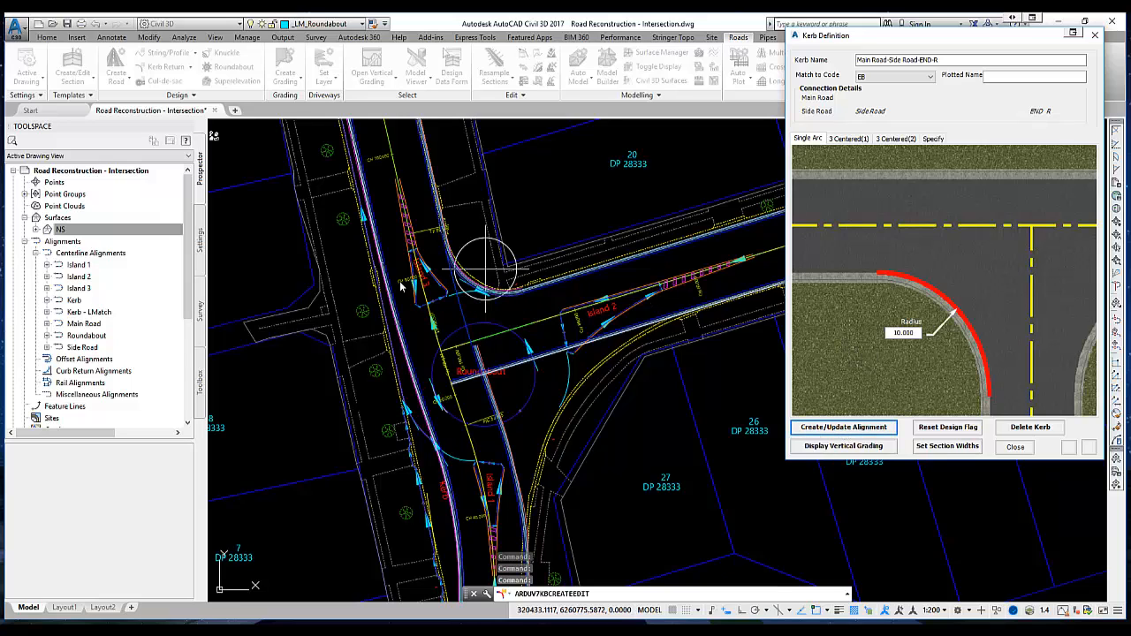
{"action": "left_click", "coordinate": [1014, 448]}
Create a single-arc kerb return at the southern corner between Main Road and Side Road, with its radius set to 40
{"action": "middle_click_drag", "start_coordinate": [590, 417], "coordinate": [530, 389]}
{"action": "left_click", "coordinate": [468, 358]}
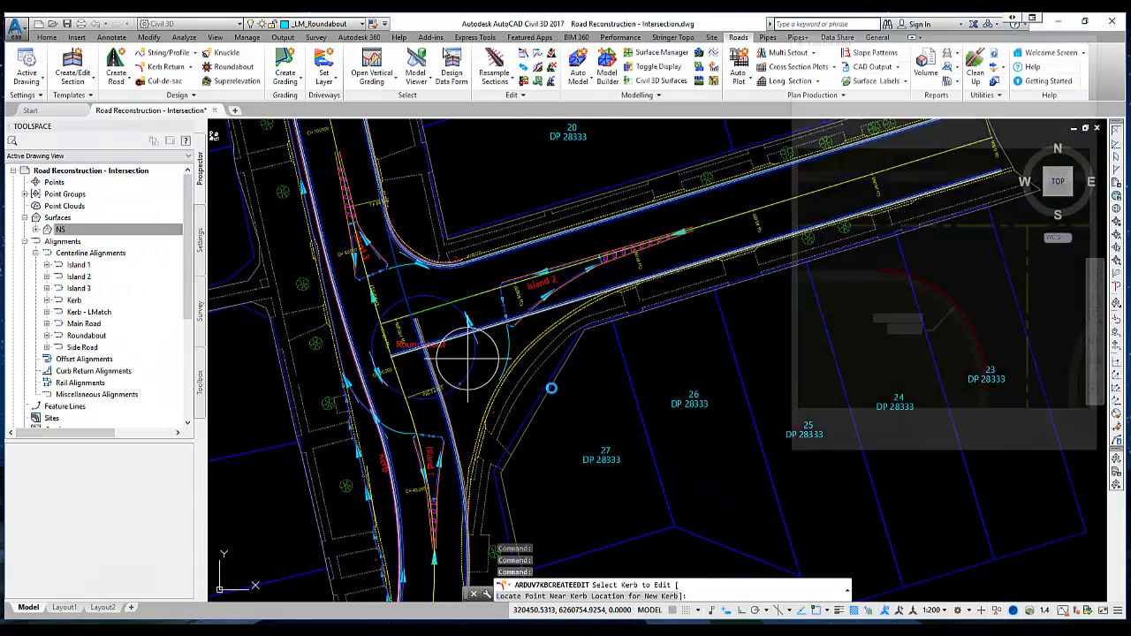
{"action": "left_click", "coordinate": [910, 332]}
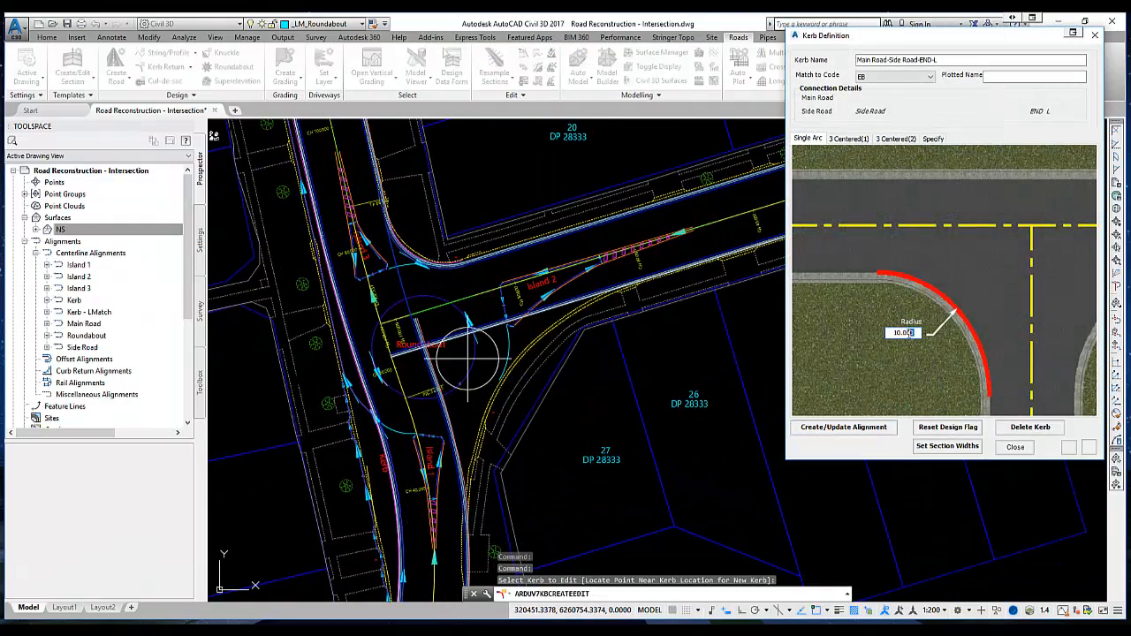
{"action": "left_click", "coordinate": [881, 428]}
{"action": "double_click", "coordinate": [909, 333]}
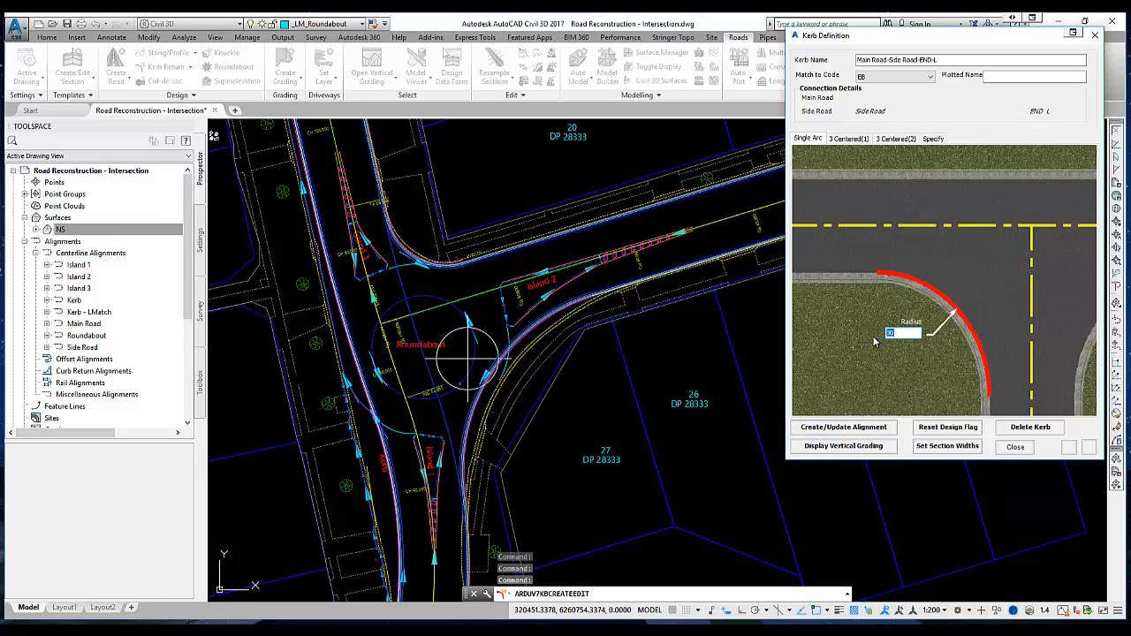
{"action": "left_click", "coordinate": [874, 427]}
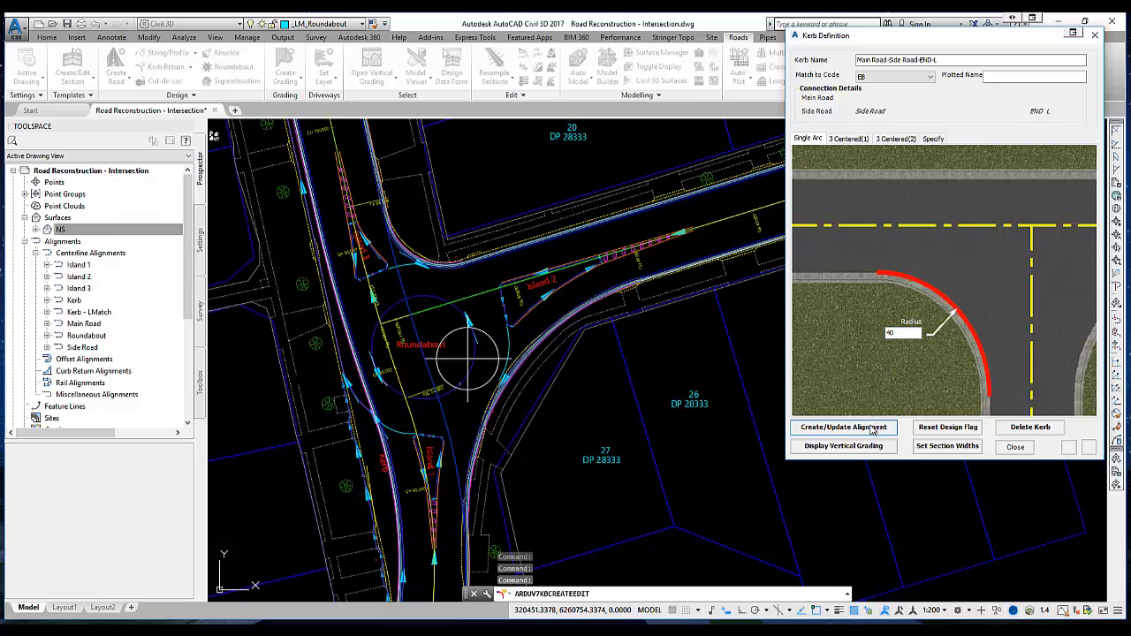
{"action": "left_click", "coordinate": [1014, 446]}
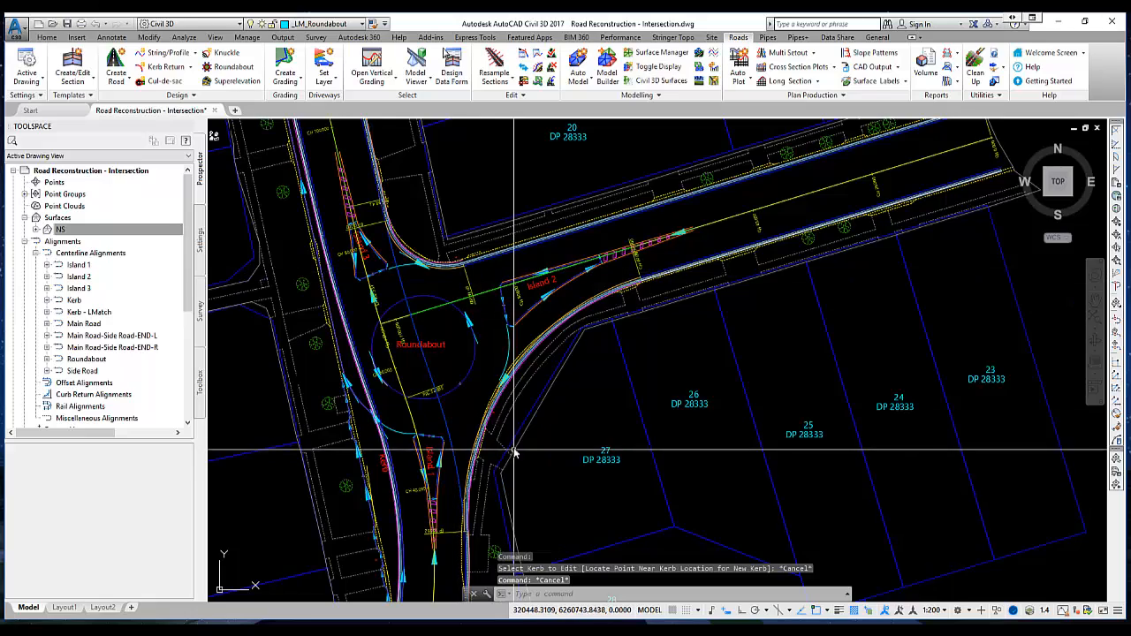
Examine the Kerb alignment along the western side of Main Road, from south of the roundabout to its northern end
{"action": "middle_click_drag", "start_coordinate": [512, 447], "coordinate": [604, 262]}
{"action": "middle_click_drag", "start_coordinate": [560, 309], "coordinate": [579, 351]}
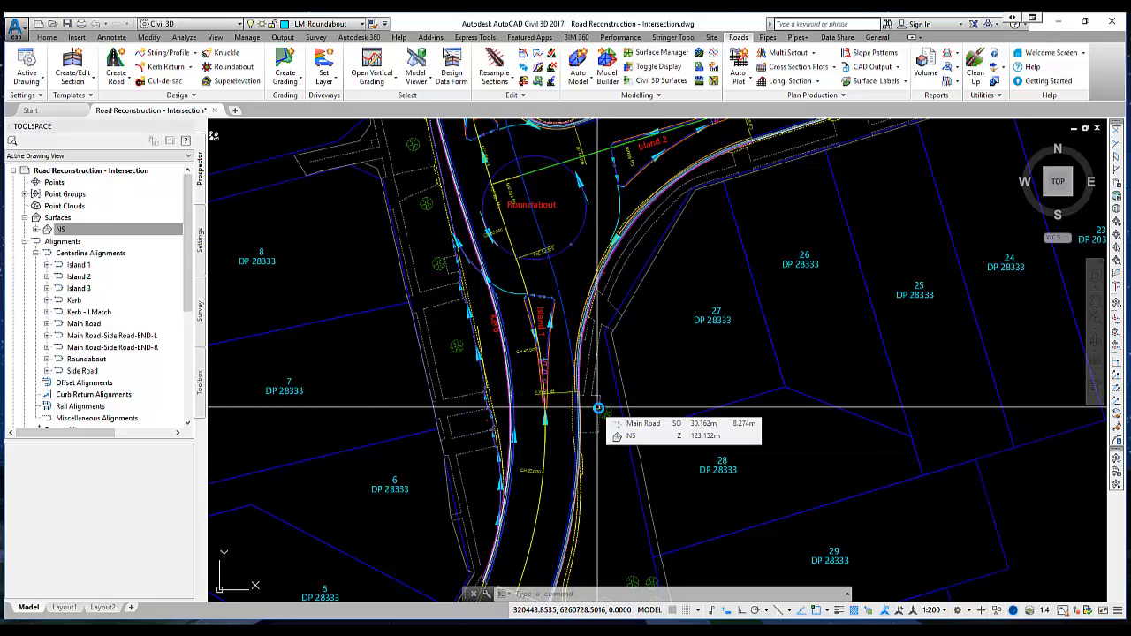
{"action": "middle_click_drag", "start_coordinate": [541, 439], "coordinate": [540, 390]}
{"action": "scroll", "coordinate": [510, 386], "scroll_direction": "up", "scroll_amount": 4}
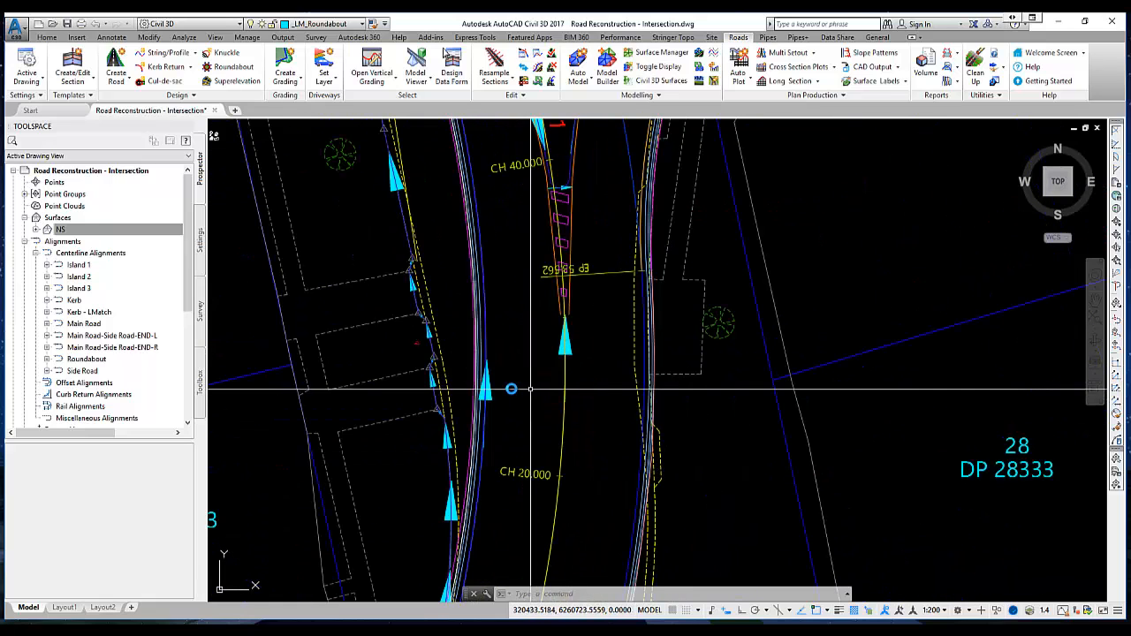
{"action": "left_click", "coordinate": [492, 394]}
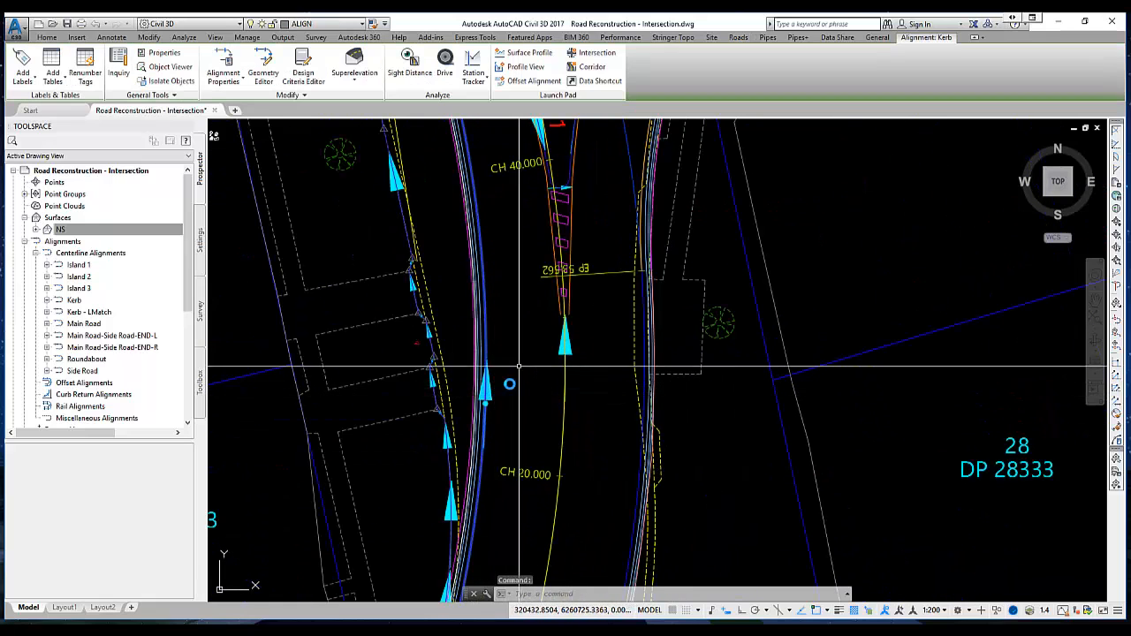
{"action": "scroll", "coordinate": [465, 336], "scroll_direction": "down", "scroll_amount": 2}
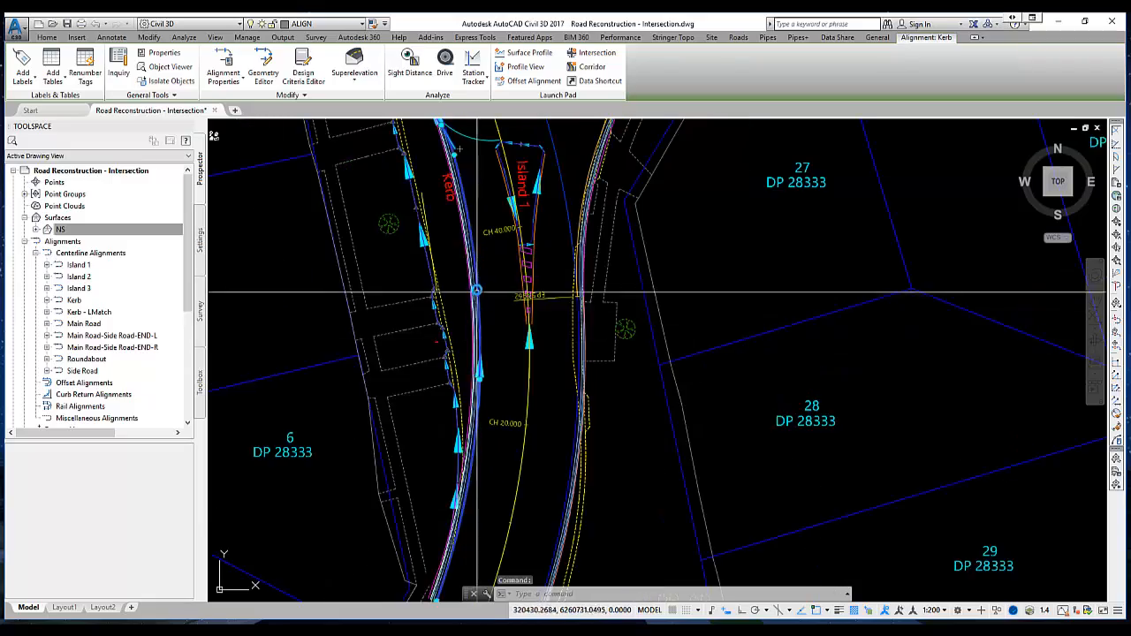
{"action": "middle_click_drag", "start_coordinate": [477, 291], "coordinate": [487, 454]}
{"action": "scroll", "coordinate": [453, 306], "scroll_direction": "up", "scroll_amount": 2}
{"action": "middle_click_drag", "start_coordinate": [454, 306], "coordinate": [488, 435]}
{"action": "scroll", "coordinate": [486, 434], "scroll_direction": "down", "scroll_amount": 4}
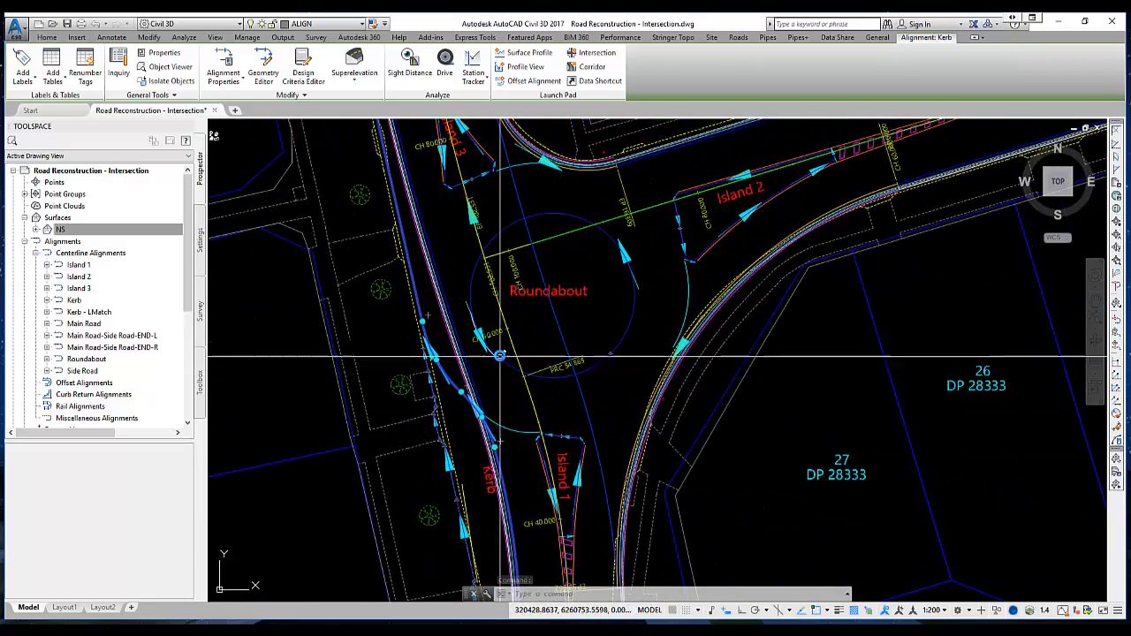
{"action": "scroll", "coordinate": [507, 433], "scroll_direction": "up", "scroll_amount": 1}
{"action": "scroll", "coordinate": [506, 433], "scroll_direction": "up", "scroll_amount": 1}
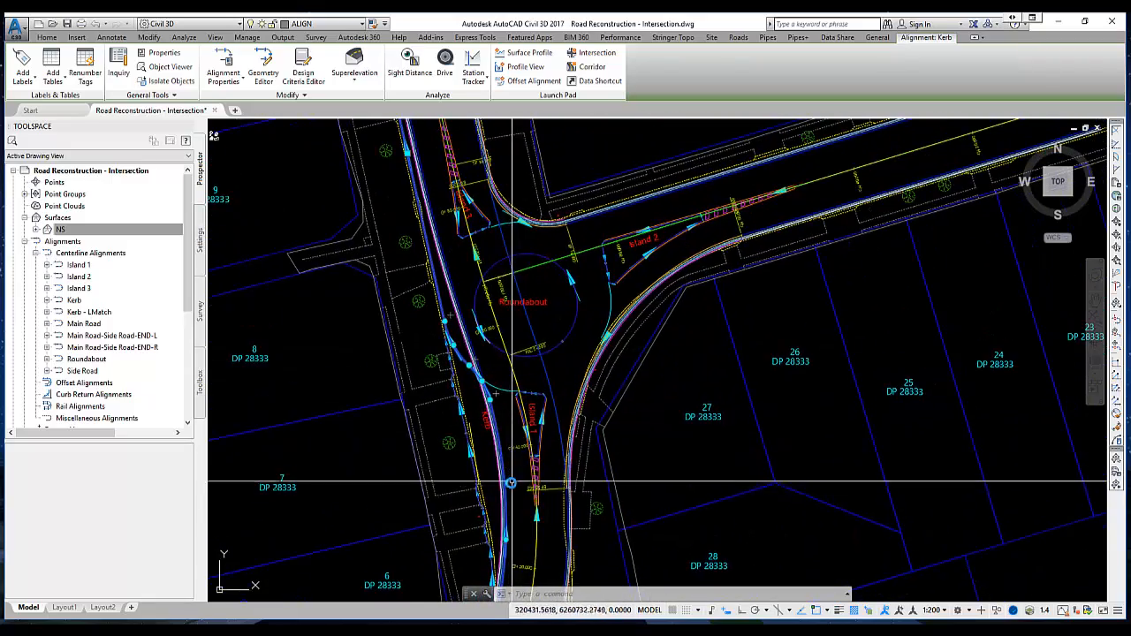
{"action": "scroll", "coordinate": [510, 495], "scroll_direction": "up", "scroll_amount": 1}
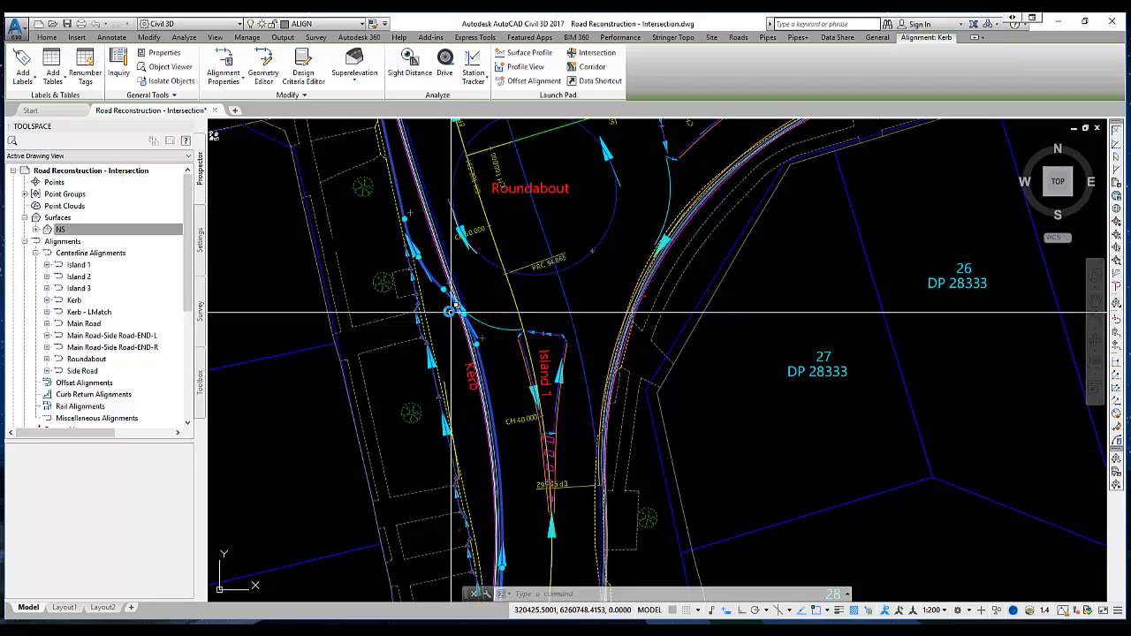
{"action": "middle_click_drag", "start_coordinate": [389, 258], "coordinate": [386, 415]}
{"action": "middle_click_drag", "start_coordinate": [462, 456], "coordinate": [436, 348]}
{"action": "middle_click_drag", "start_coordinate": [366, 245], "coordinate": [440, 491]}
{"action": "scroll", "coordinate": [436, 445], "scroll_direction": "down", "scroll_amount": 1}
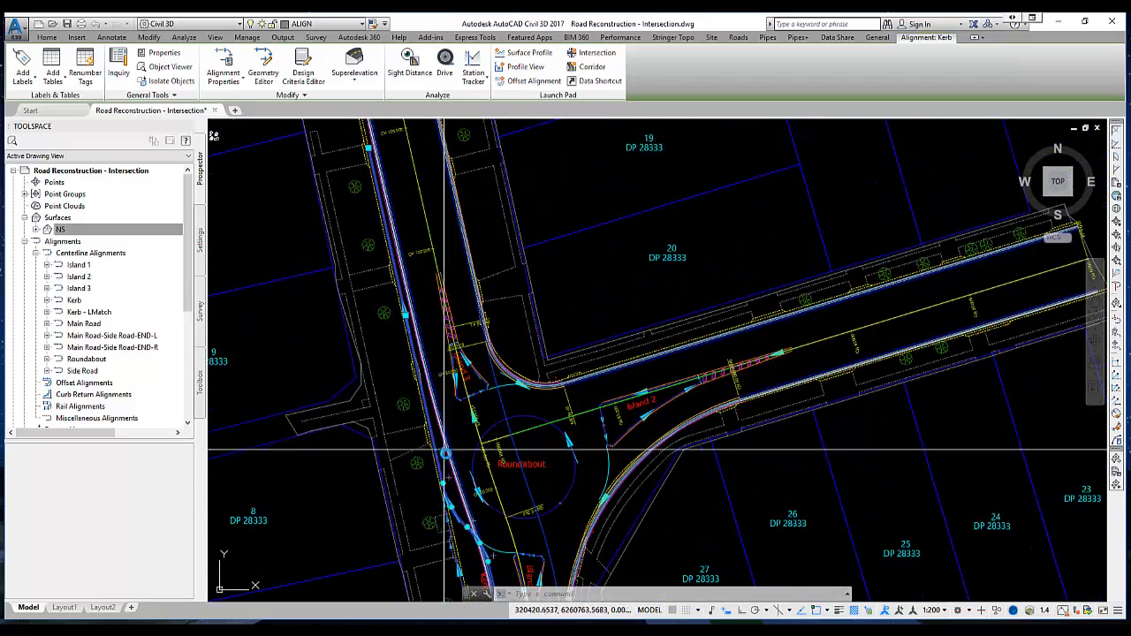
{"action": "middle_click_drag", "start_coordinate": [420, 352], "coordinate": [441, 393]}
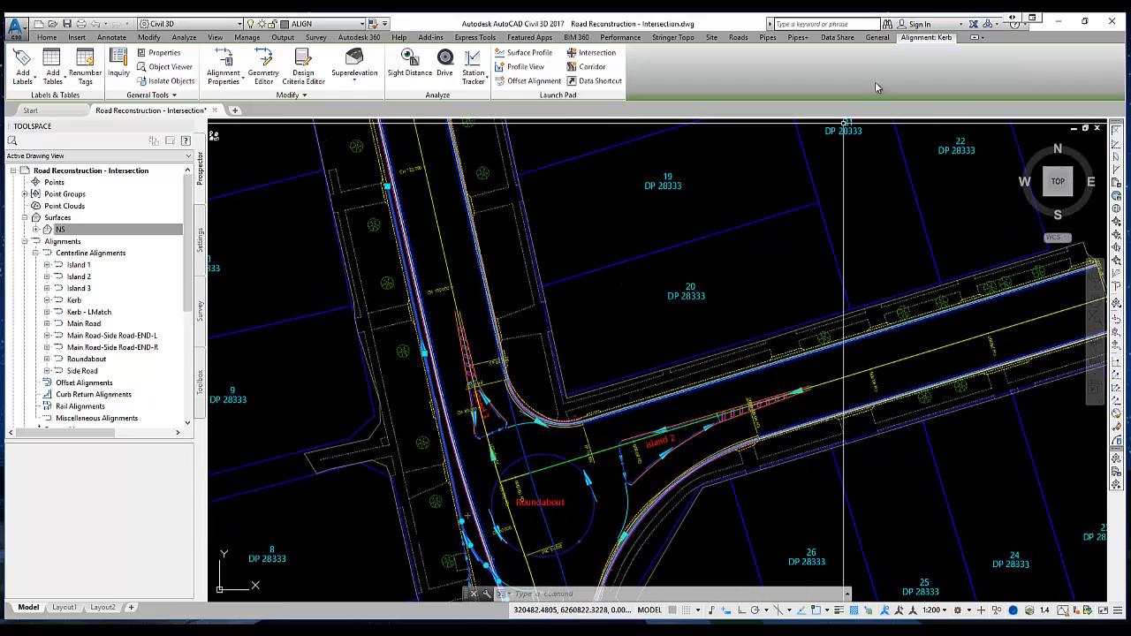
{"action": "middle_click_drag", "start_coordinate": [391, 198], "coordinate": [399, 278]}
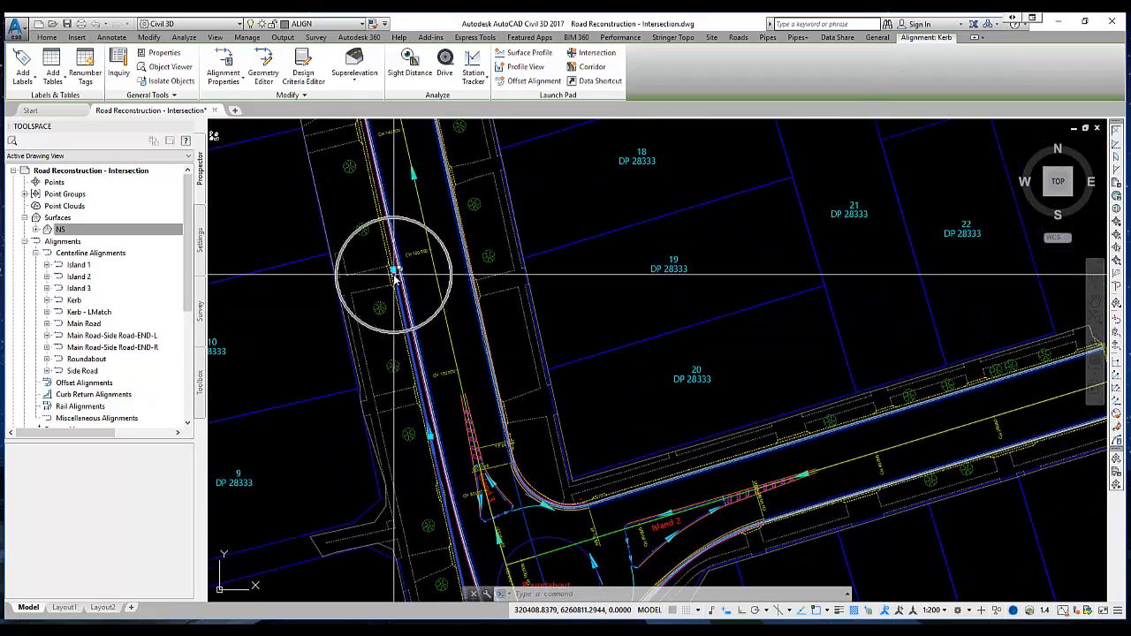
{"action": "scroll", "coordinate": [398, 279], "scroll_direction": "down", "scroll_amount": 2}
{"action": "scroll", "coordinate": [504, 385], "scroll_direction": "up", "scroll_amount": 5}
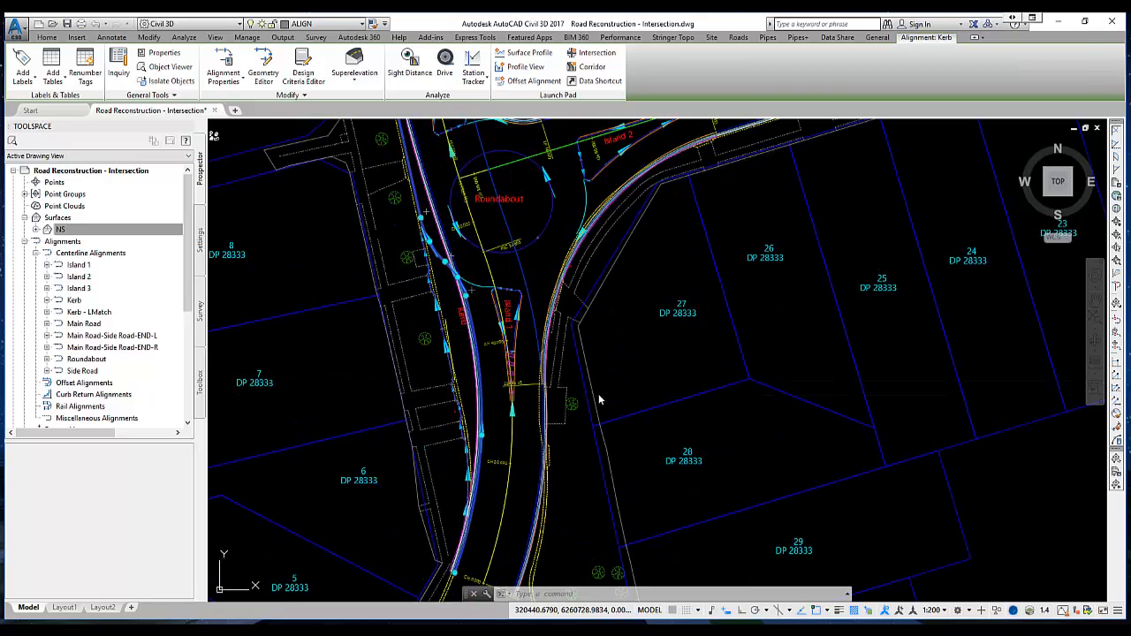
{"action": "key", "text": "Escape"}
{"action": "key", "text": "Escape"}
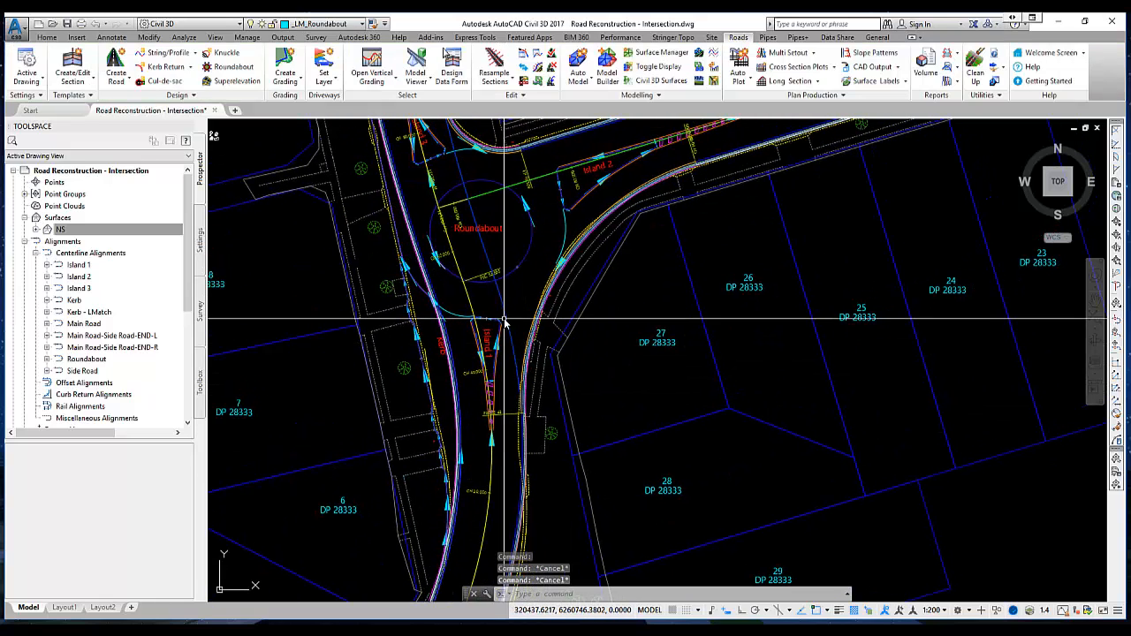
Open the design data for Main Road and select its Variations data
{"action": "left_click", "coordinate": [451, 68]}
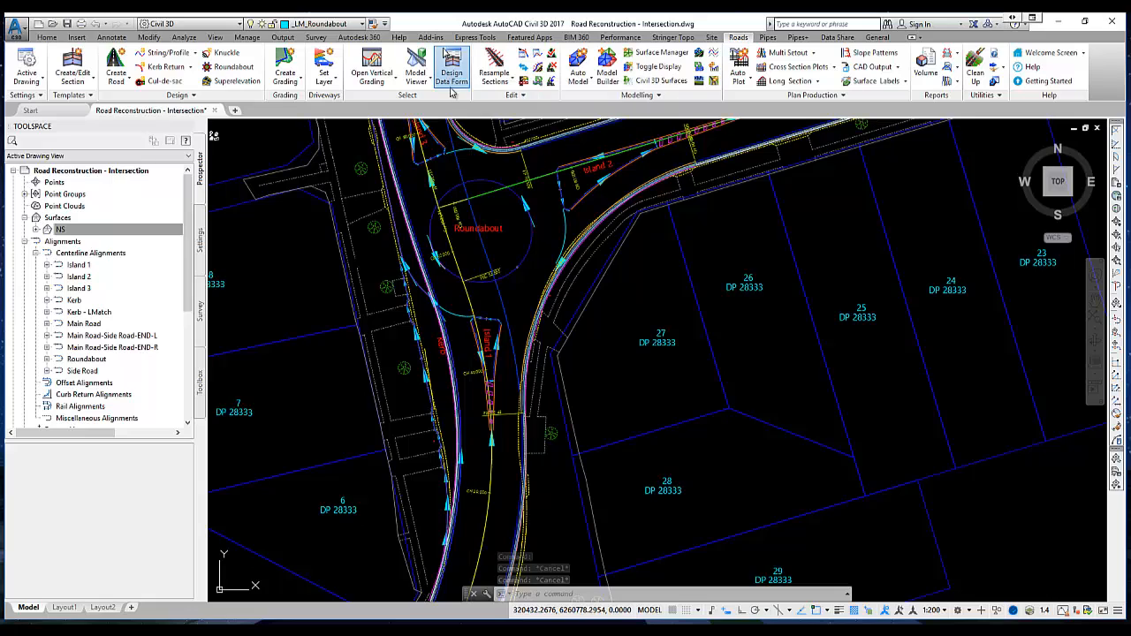
{"action": "left_click", "coordinate": [500, 493]}
{"action": "left_click_drag", "start_coordinate": [554, 122], "coordinate": [716, 86]}
{"action": "left_click", "coordinate": [561, 138]}
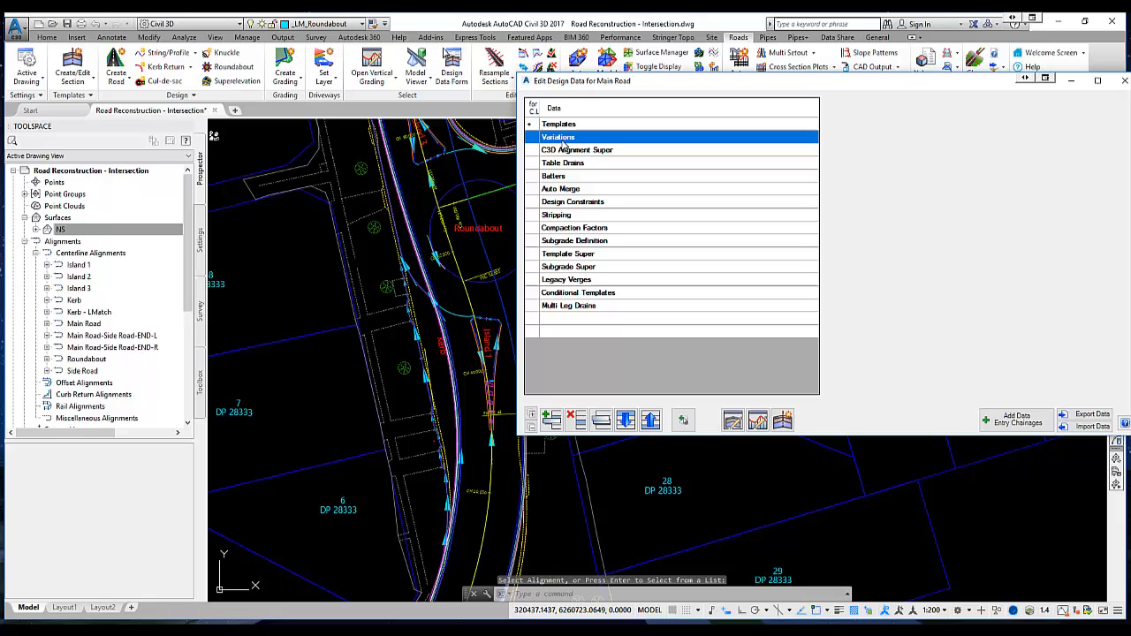
Start a Set Code Offset to Alignment variation for Main Road on code LEB from chainage 0 to 10000
{"action": "left_click", "coordinate": [551, 420]}
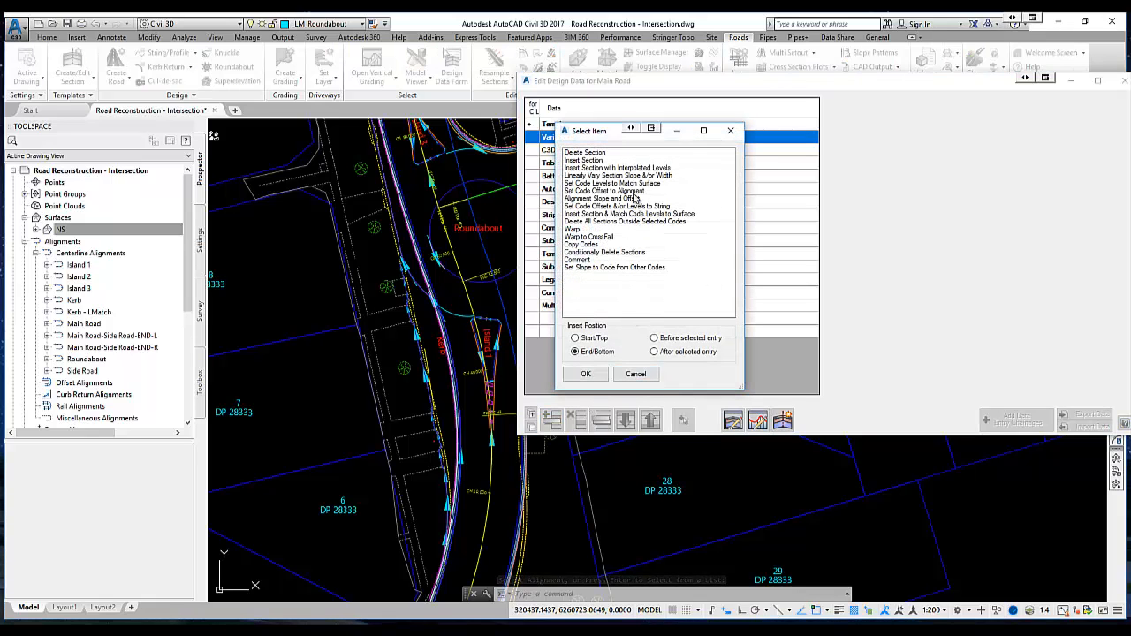
{"action": "left_click", "coordinate": [636, 191]}
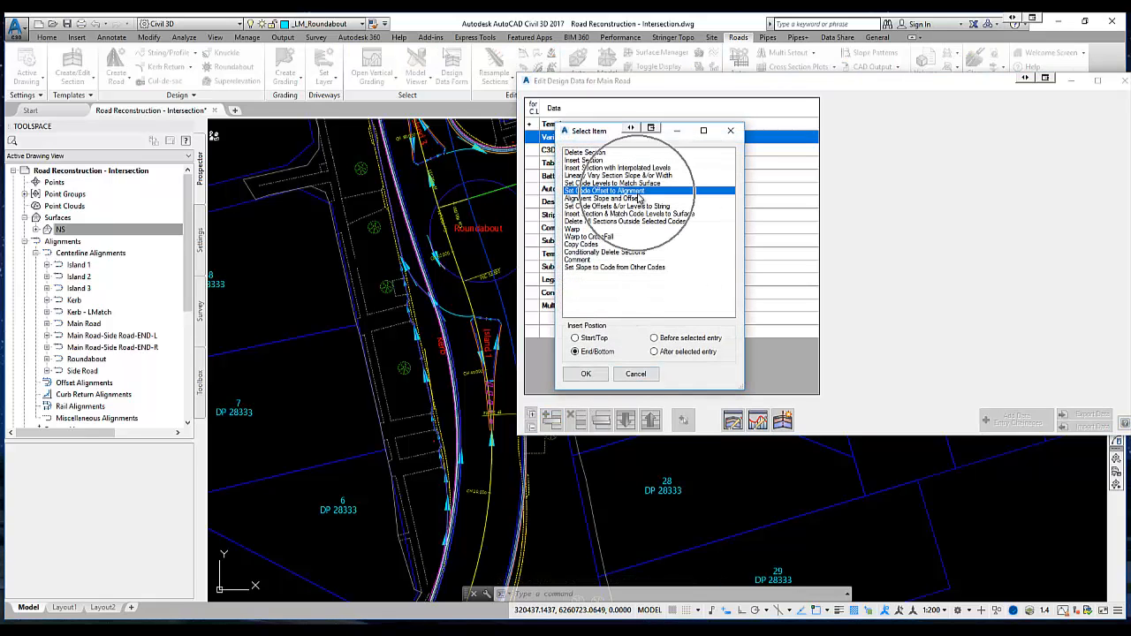
{"action": "key", "text": "Return"}
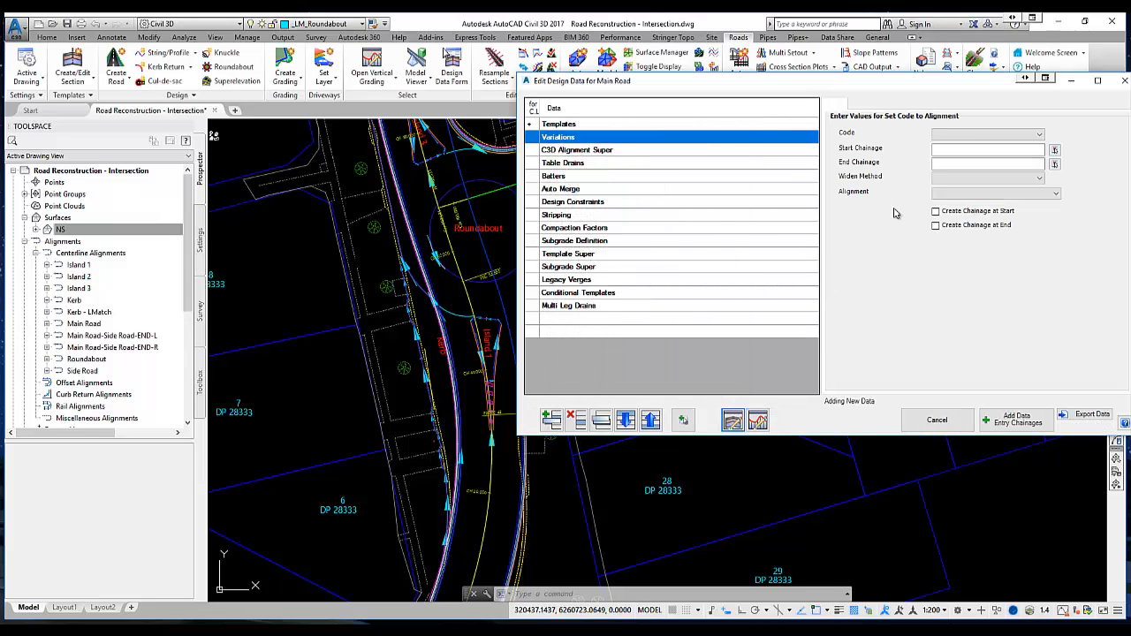
{"action": "left_click", "coordinate": [980, 134]}
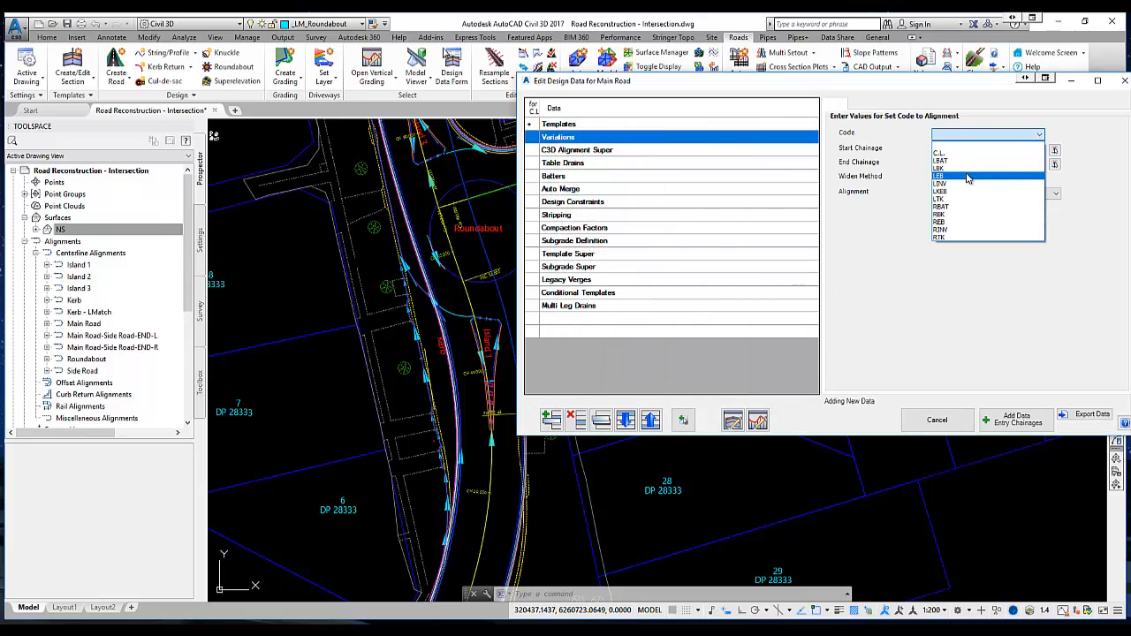
{"action": "left_click", "coordinate": [963, 176]}
{"action": "left_click", "coordinate": [955, 150]}
{"action": "type", "text": "0"}
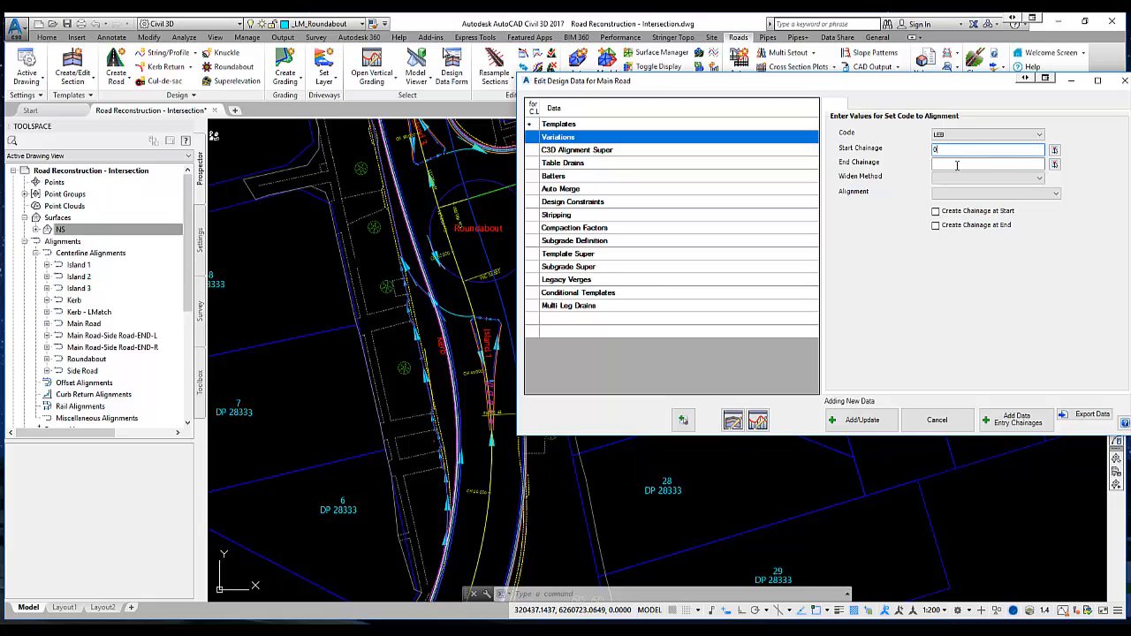
{"action": "left_click", "coordinate": [956, 164]}
{"action": "type", "text": "10000"}
Set the widen method to Change Offset and Level, target the KERB alignment, and add the variation to Main Road
{"action": "left_click", "coordinate": [966, 178]}
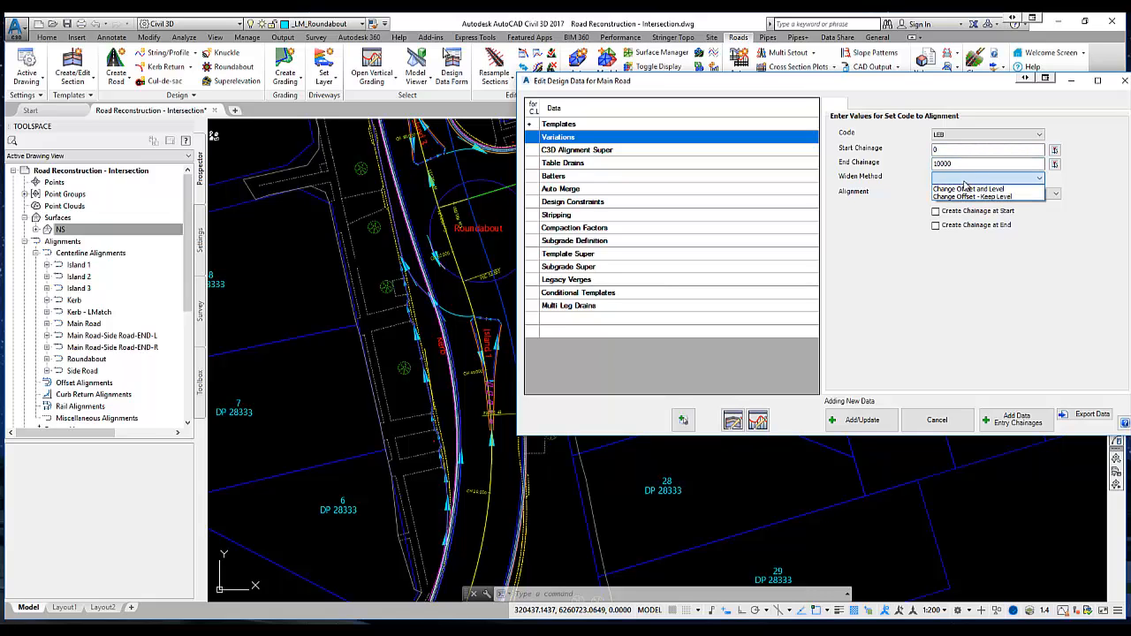
{"action": "left_click", "coordinate": [963, 187]}
{"action": "left_click", "coordinate": [962, 195]}
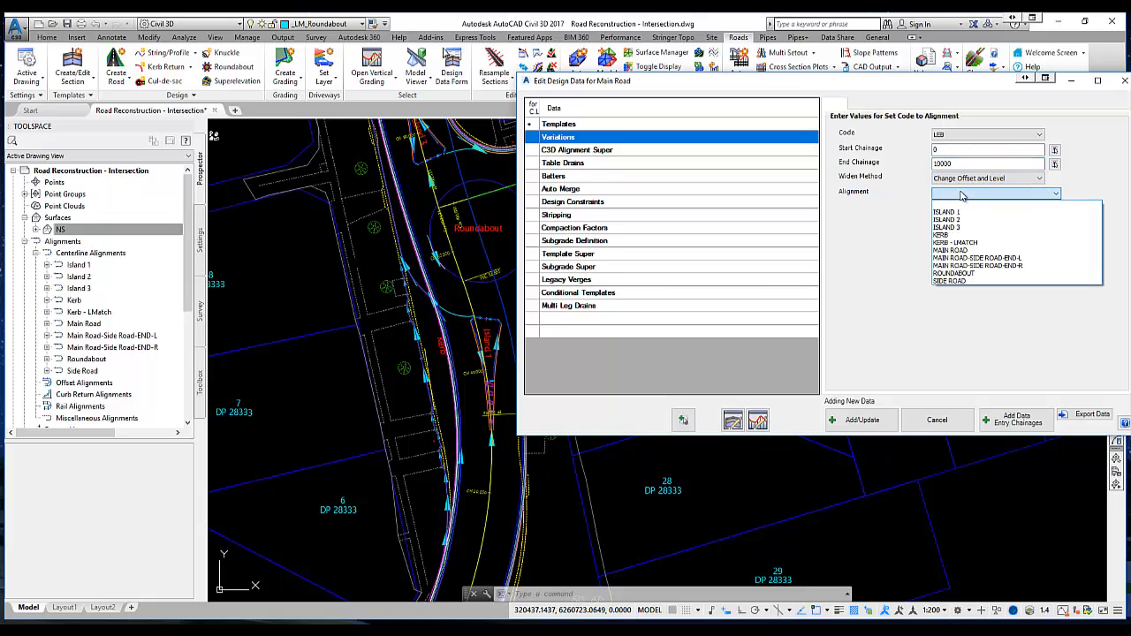
{"action": "left_click", "coordinate": [962, 196]}
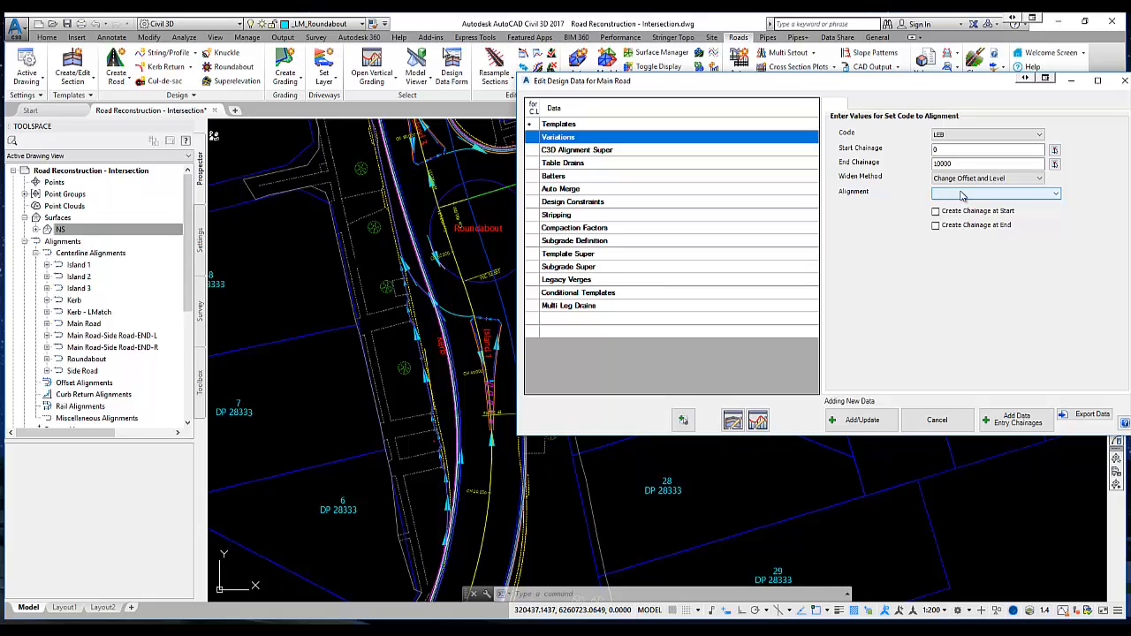
{"action": "left_click", "coordinate": [962, 195]}
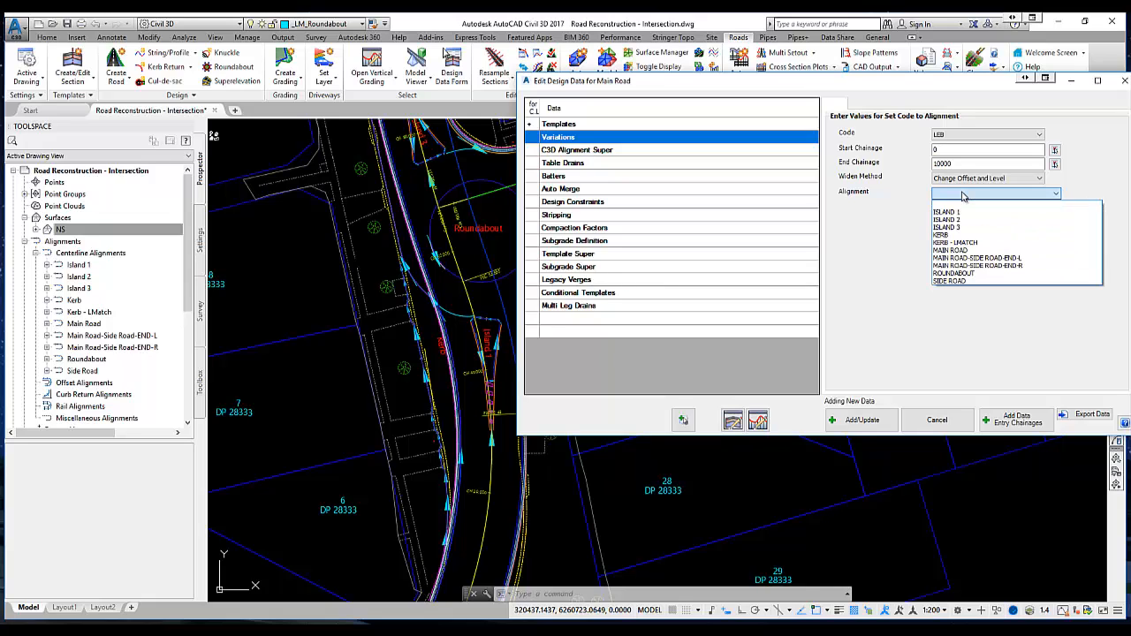
{"action": "left_click", "coordinate": [944, 234]}
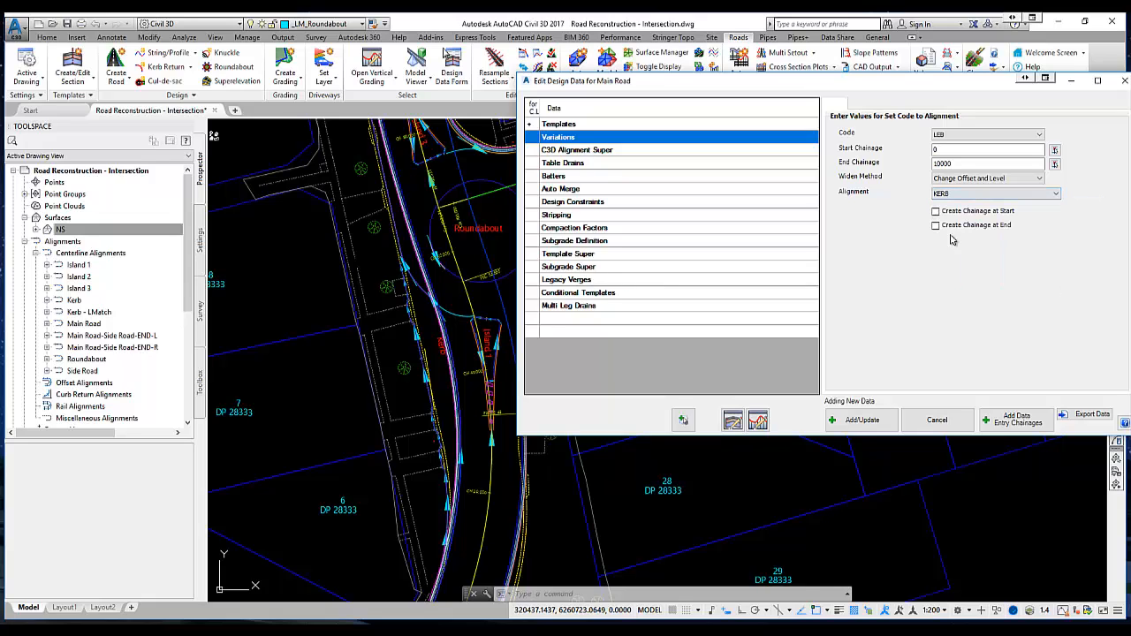
{"action": "left_click", "coordinate": [860, 421]}
{"action": "left_click", "coordinate": [861, 420]}
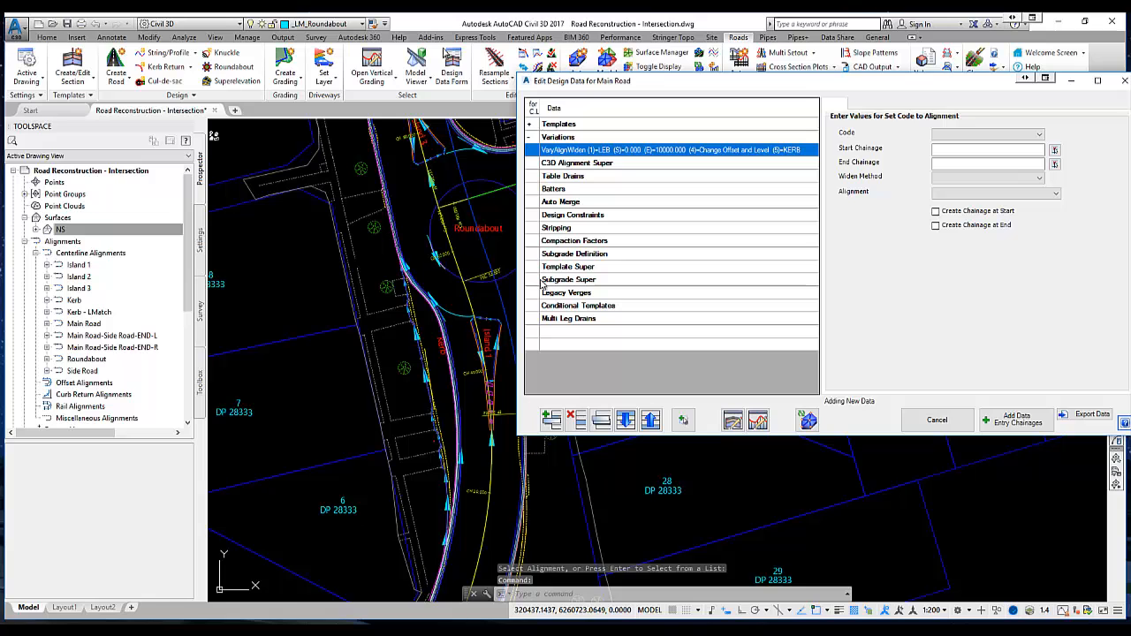
Show Main Road's cross section at chainage 40 in a widened section viewer, focused on the left kerb
{"action": "left_click", "coordinate": [732, 420]}
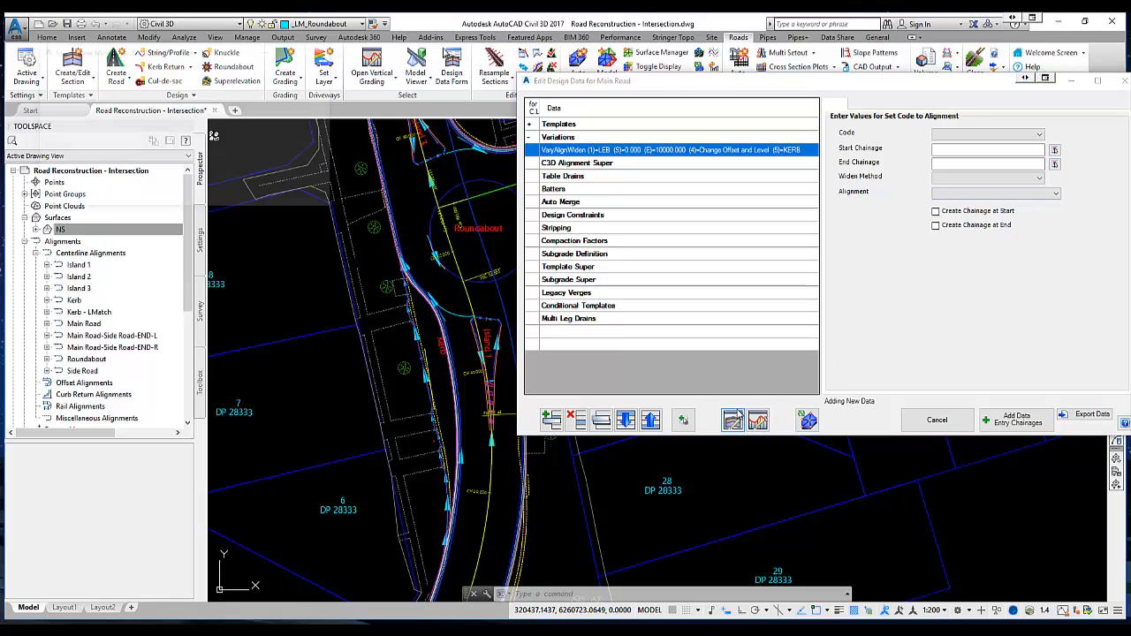
{"action": "mouse_move", "coordinate": [634, 88]}
{"action": "left_mouse_down"}
{"action": "mouse_move", "coordinate": [262, 458]}
{"action": "mouse_move", "coordinate": [309, 453]}
{"action": "left_mouse_up"}
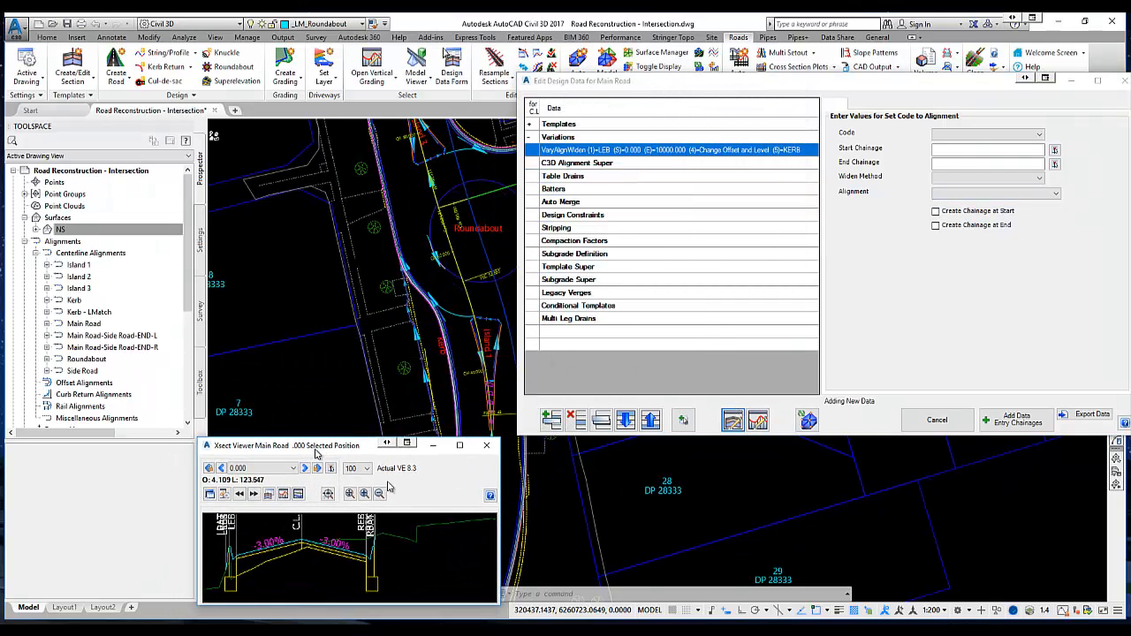
{"action": "left_click_drag", "start_coordinate": [500, 539], "coordinate": [890, 539]}
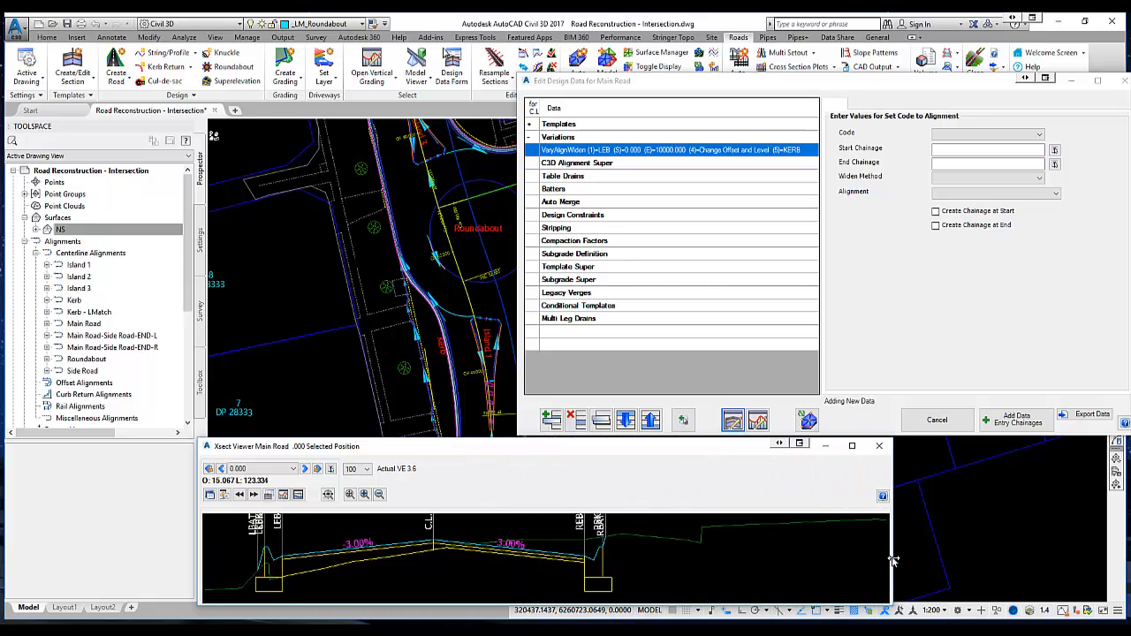
{"action": "left_click", "coordinate": [331, 469]}
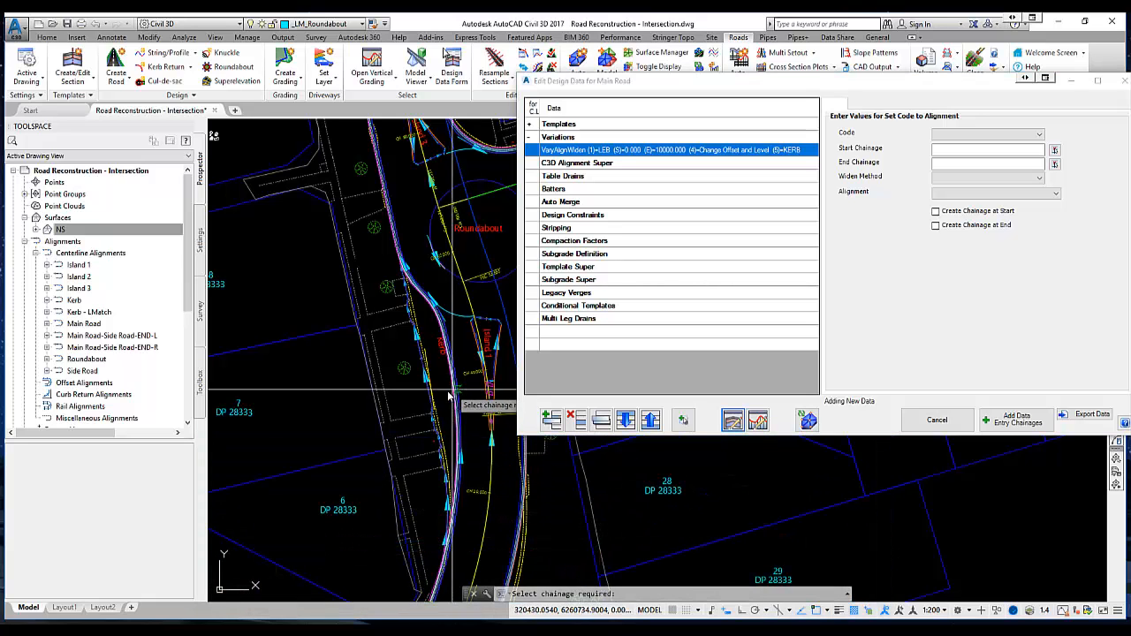
{"action": "left_click", "coordinate": [435, 365]}
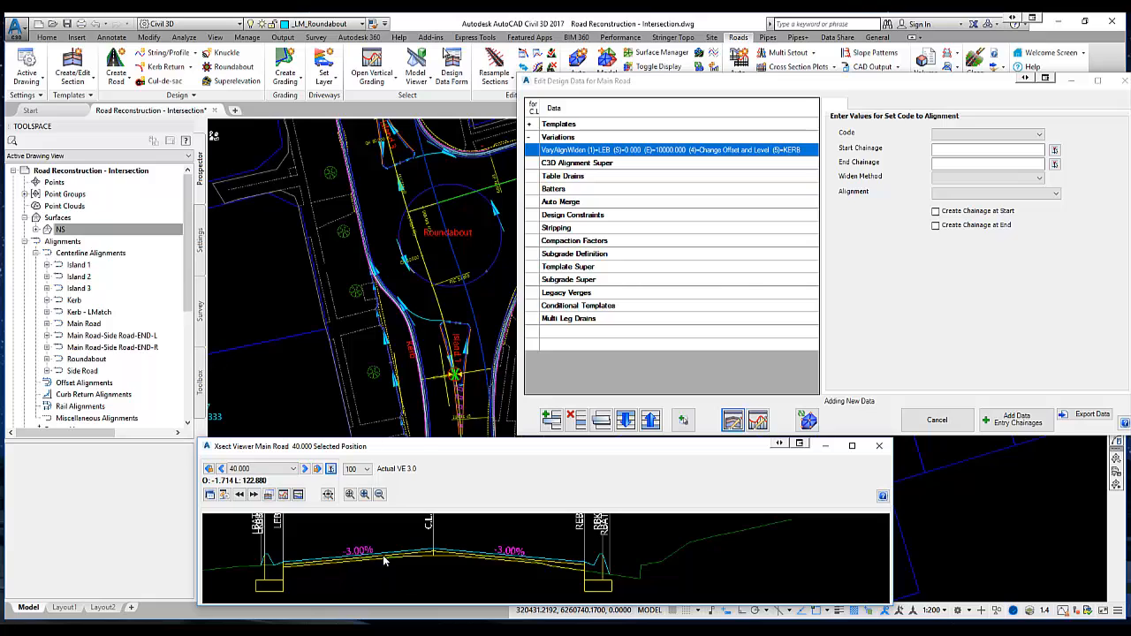
{"action": "middle_click_drag", "start_coordinate": [526, 555], "coordinate": [468, 554]}
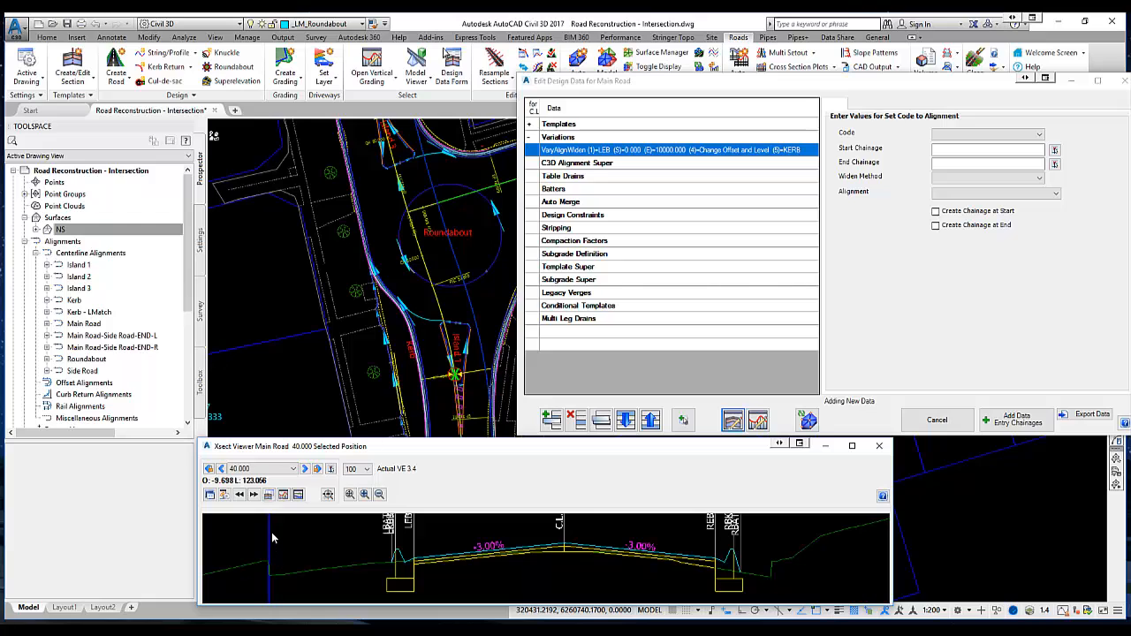
{"action": "middle_click_drag", "start_coordinate": [370, 562], "coordinate": [420, 543]}
{"action": "scroll", "coordinate": [423, 558], "scroll_direction": "up", "scroll_amount": 3}
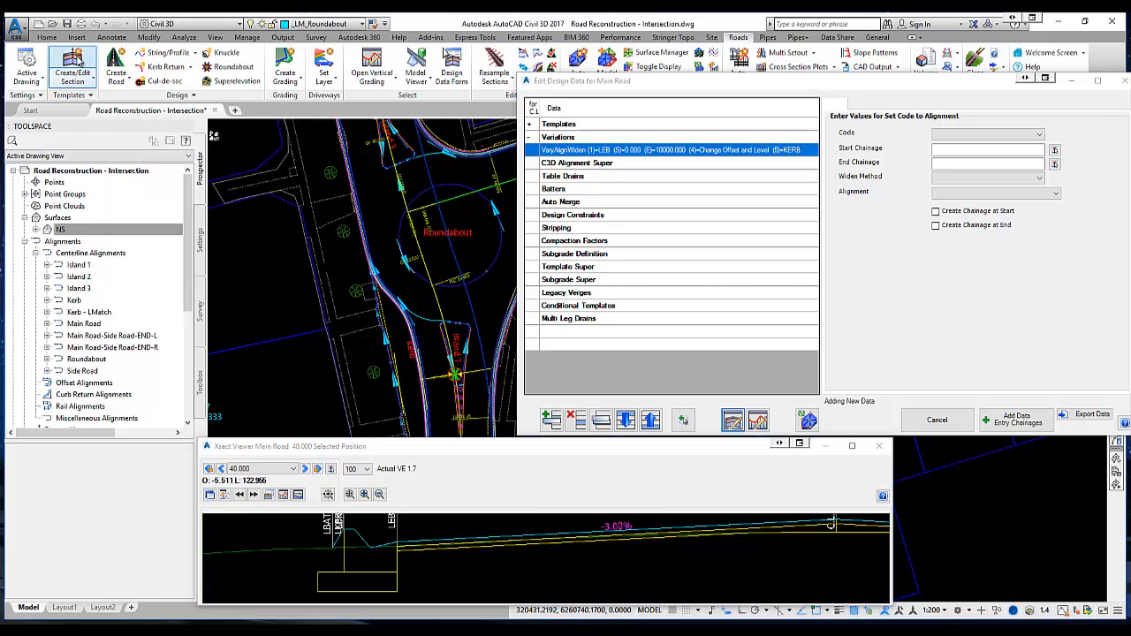
Check the left-side codes in the Local Metric Road - no FP template and leave it without saving changes
{"action": "left_click", "coordinate": [72, 59]}
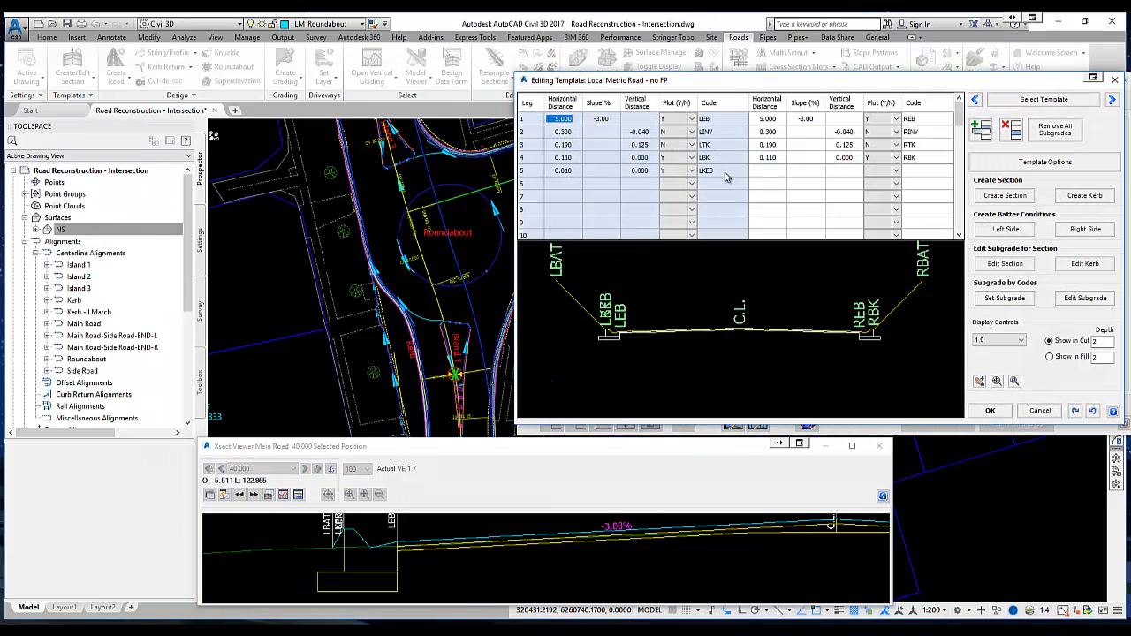
{"action": "left_click", "coordinate": [1023, 411]}
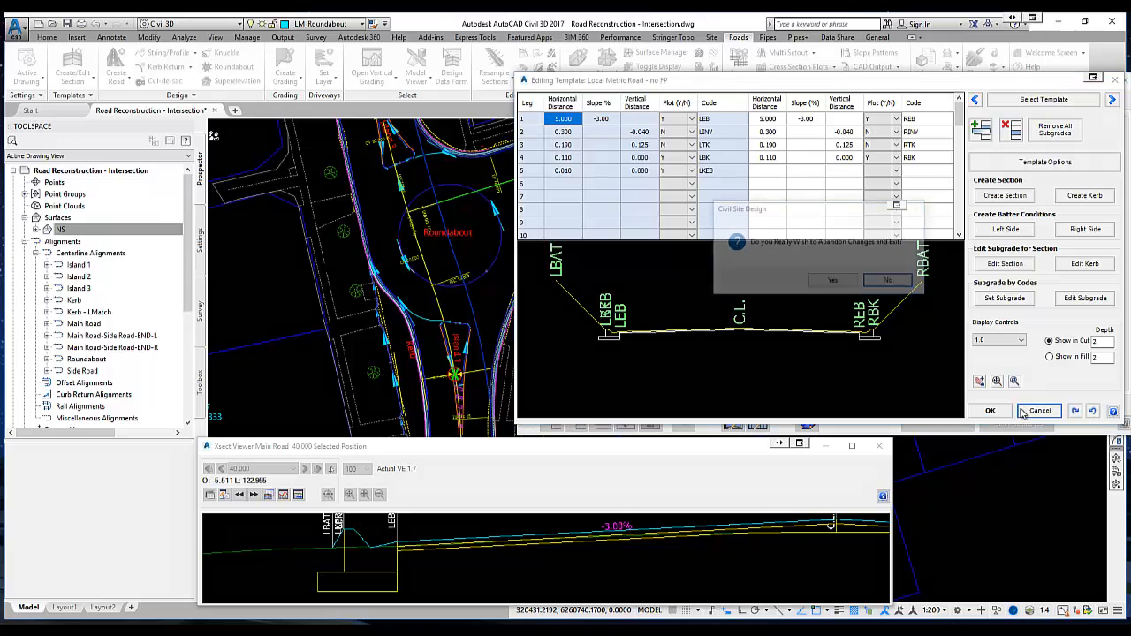
{"action": "left_click", "coordinate": [828, 280]}
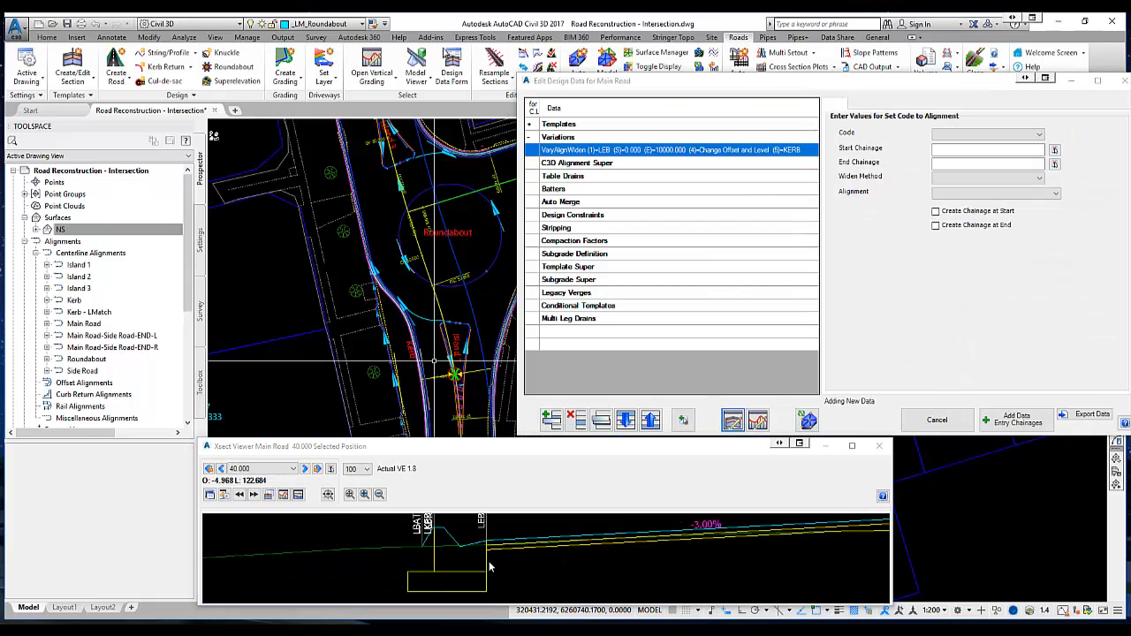
Examine the existing surface and the vertical marker line beyond the left kerb in the chainage 40 section
{"action": "scroll", "coordinate": [490, 566], "scroll_direction": "down", "scroll_amount": 3}
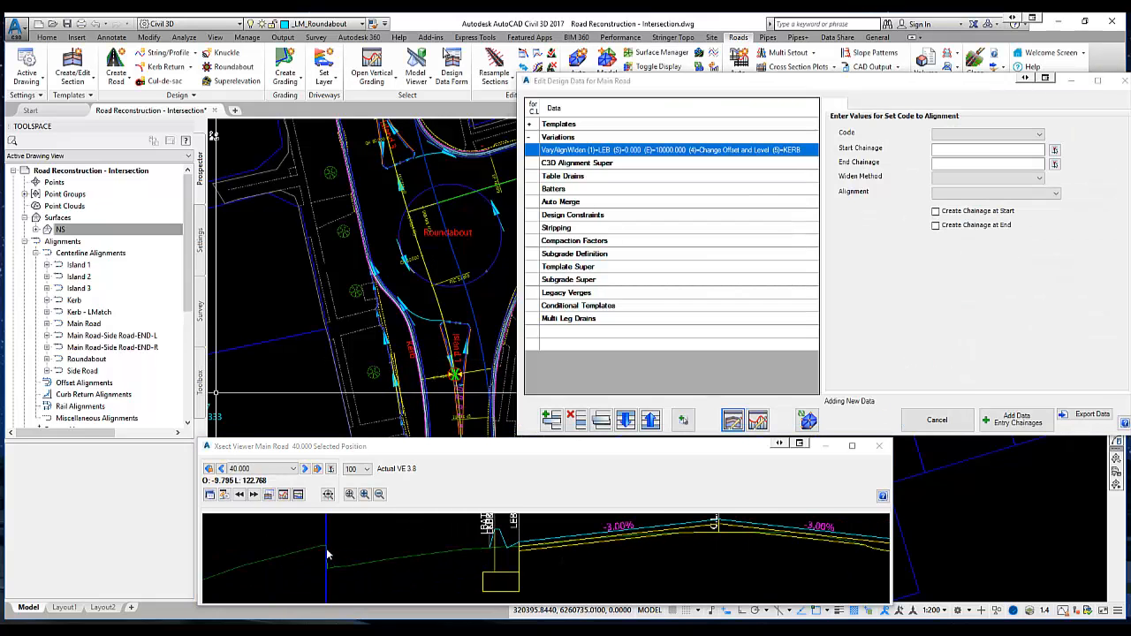
{"action": "key", "text": "ctrl"}
{"action": "key", "text": "ctrl"}
{"action": "key", "text": "ctrl"}
{"action": "key", "text": "ctrl"}
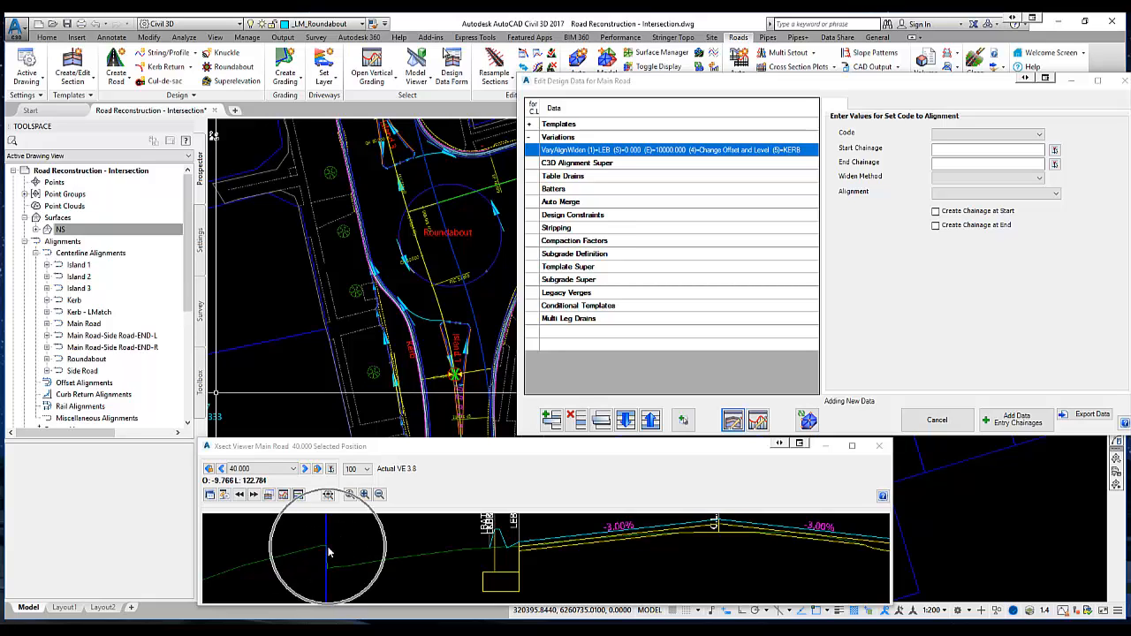
{"action": "key", "text": "ctrl"}
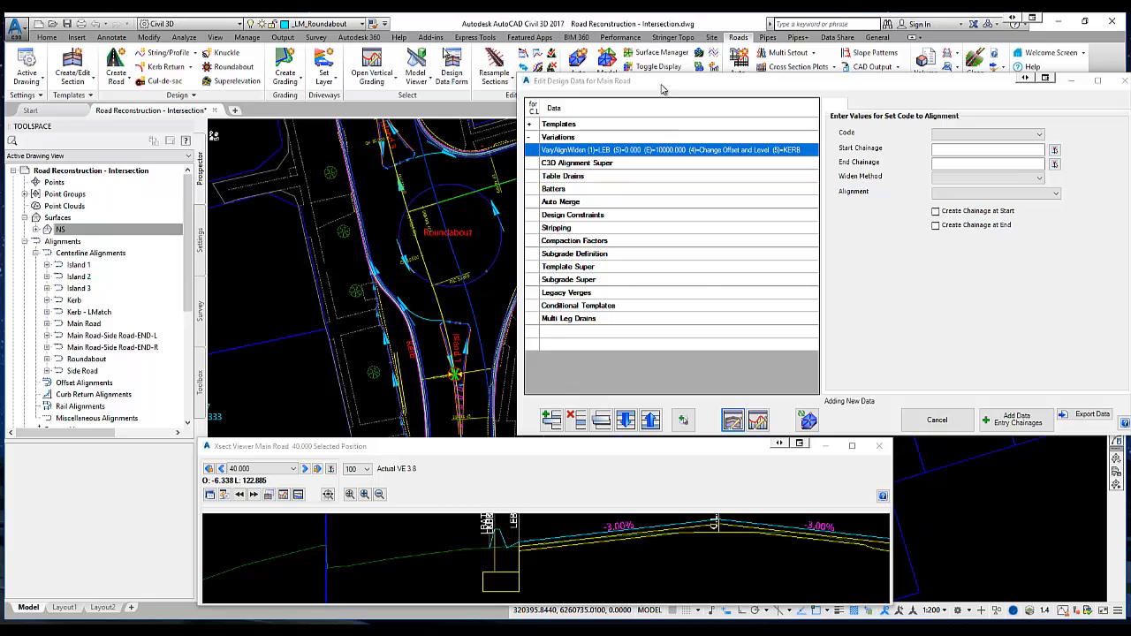
Move the design data window higher and close the Toolspace to expose more of the roundabout plan
{"action": "left_click_drag", "start_coordinate": [662, 88], "coordinate": [642, 62]}
{"action": "left_click", "coordinate": [366, 214]}
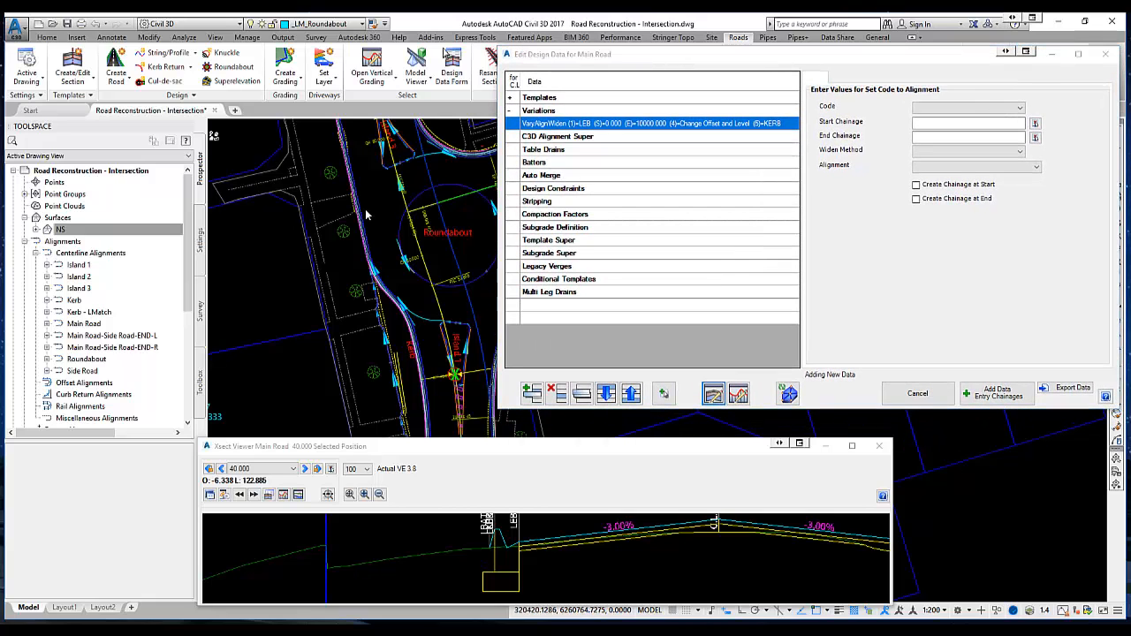
{"action": "middle_click_drag", "start_coordinate": [376, 237], "coordinate": [293, 256]}
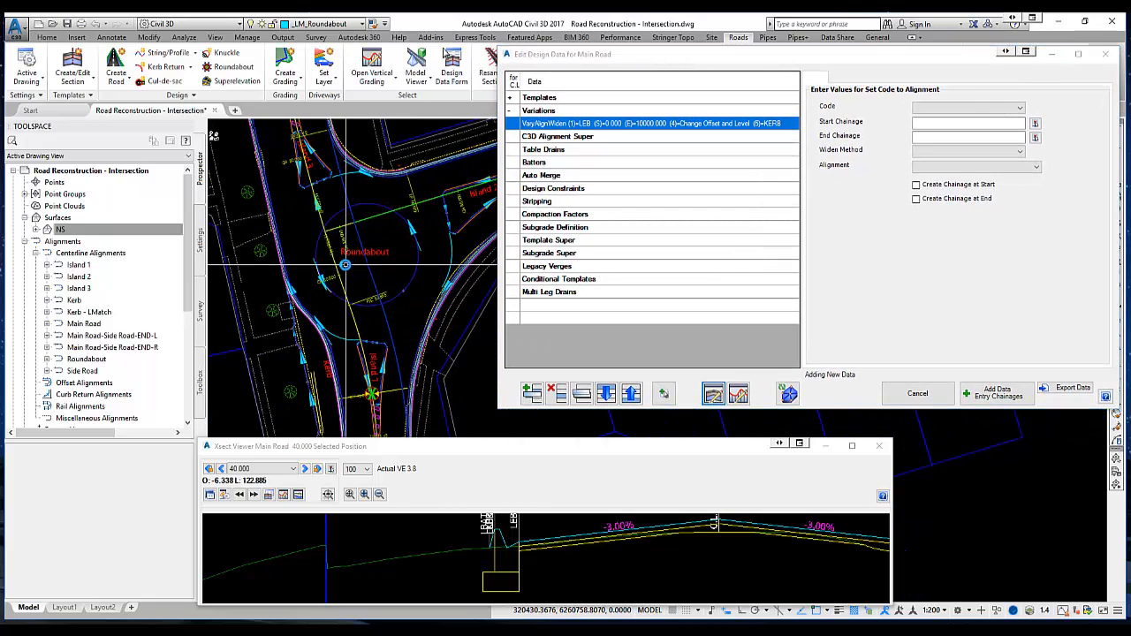
{"action": "left_click", "coordinate": [187, 126]}
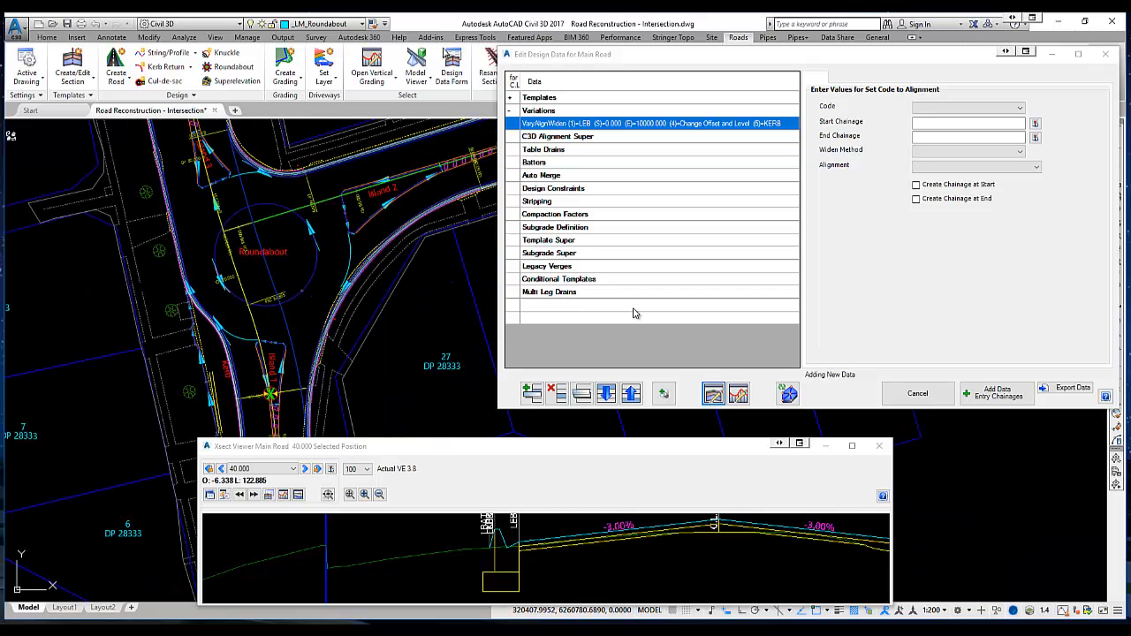
Start a Set Code Levels to Match Surface variation for Main Road on code LKEB from chainage 0 to 10000
{"action": "left_click", "coordinate": [537, 110]}
{"action": "left_click", "coordinate": [532, 392]}
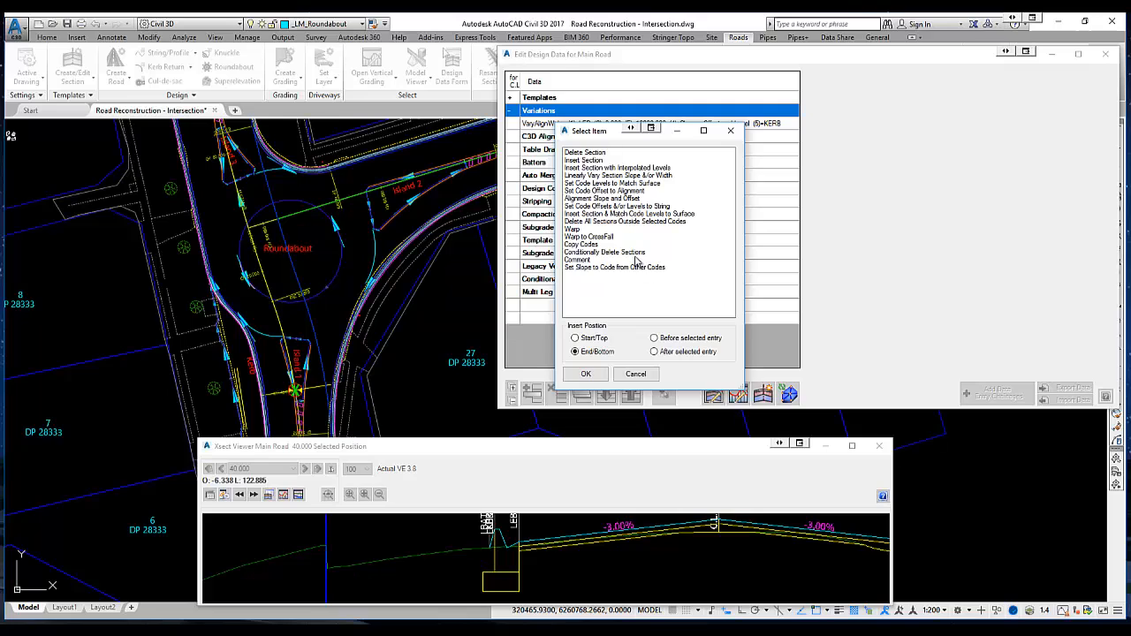
{"action": "left_click", "coordinate": [608, 184]}
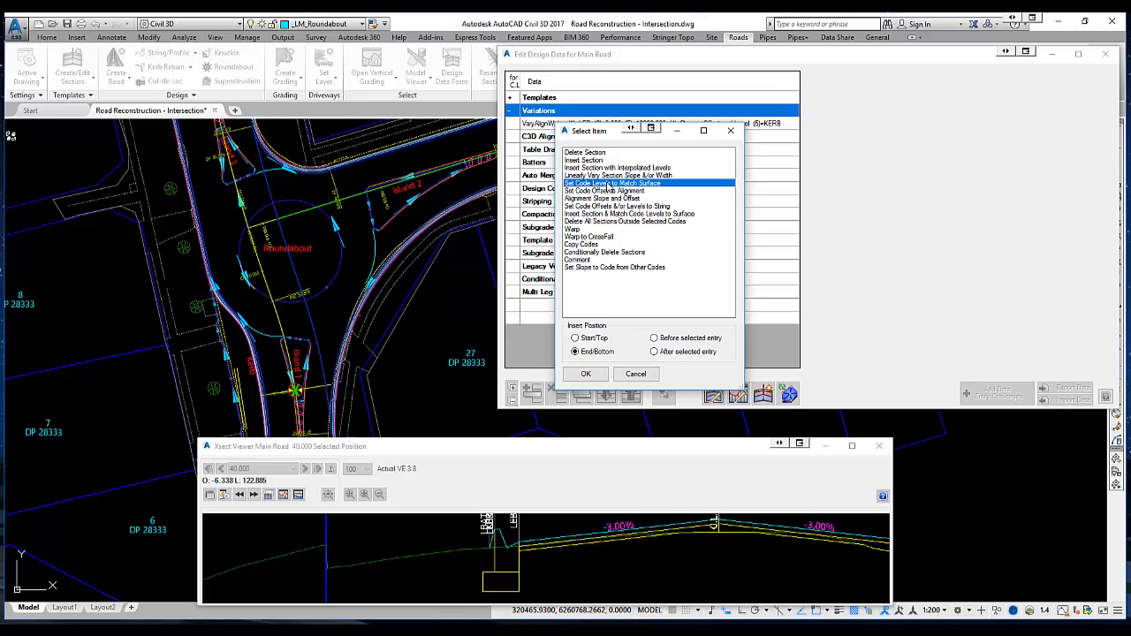
{"action": "left_click", "coordinate": [599, 373]}
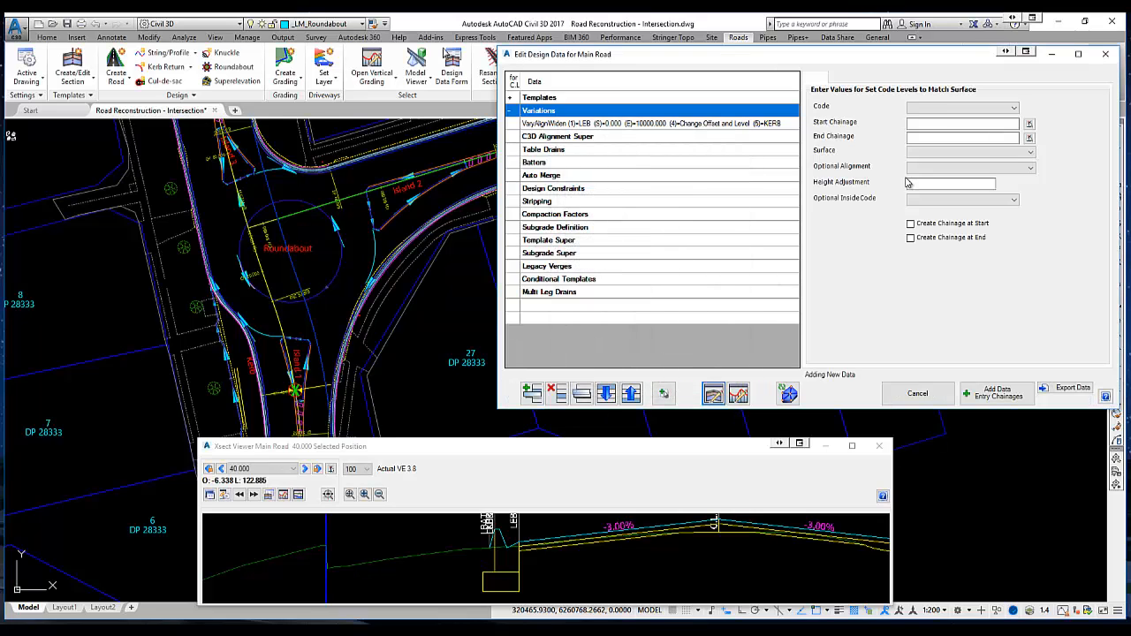
{"action": "left_click", "coordinate": [934, 109]}
{"action": "left_click", "coordinate": [931, 164]}
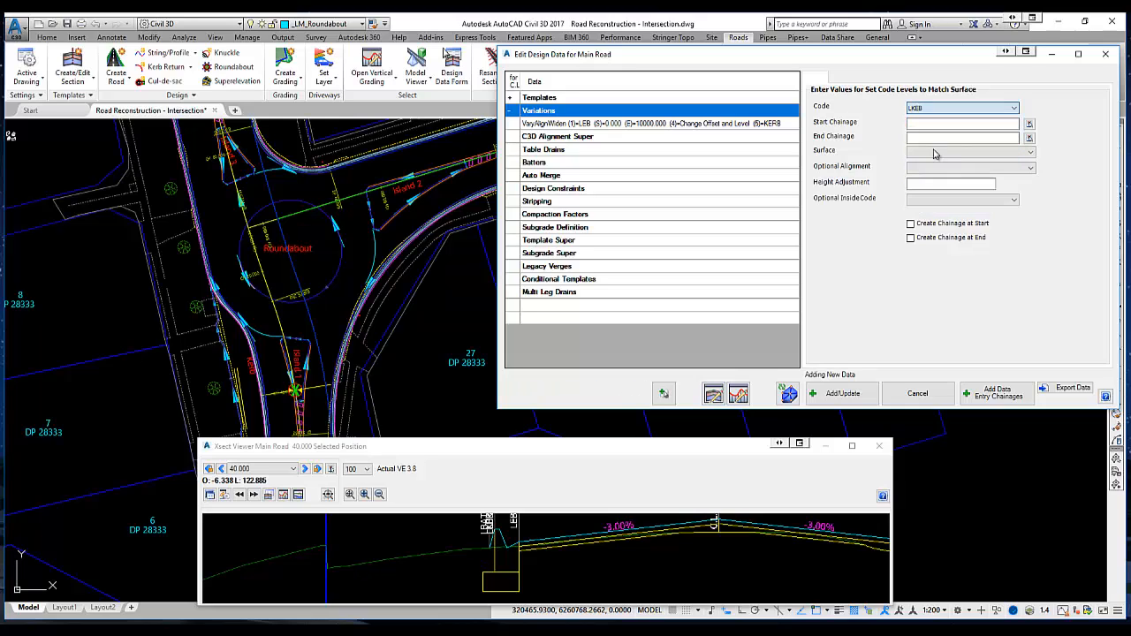
{"action": "left_click", "coordinate": [935, 126]}
{"action": "type", "text": "0"}
{"action": "left_click", "coordinate": [928, 137]}
{"action": "type", "text": "10"}
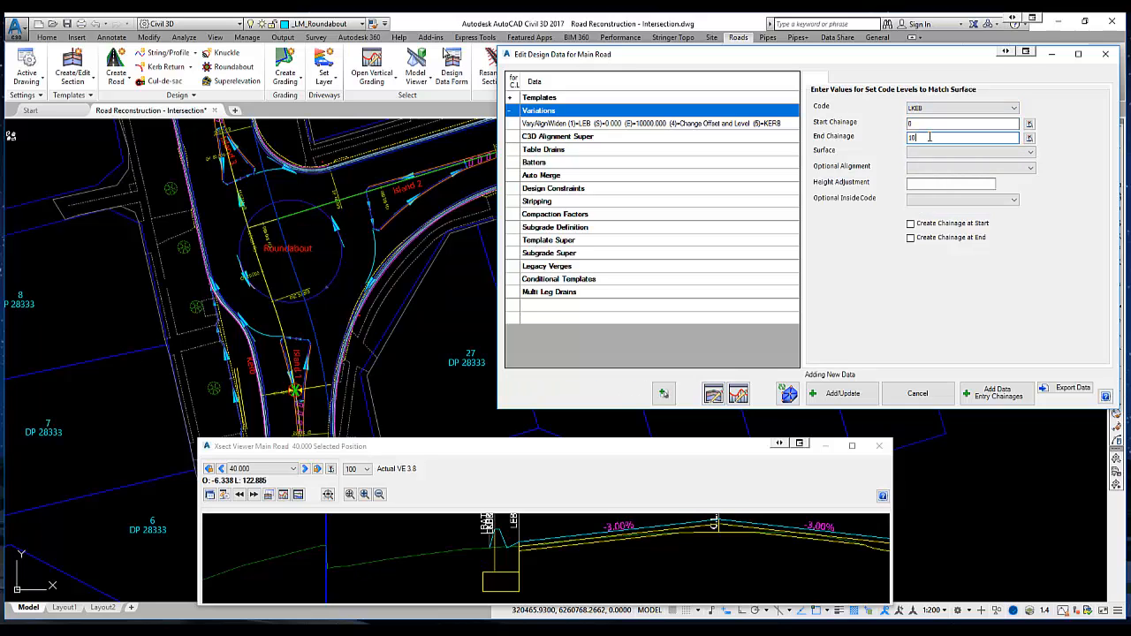
Match the LKEB levels to surface NS along alignment KERB - LMATCH, without height adjustment or inside code, and add the variation
{"action": "left_click", "coordinate": [930, 152]}
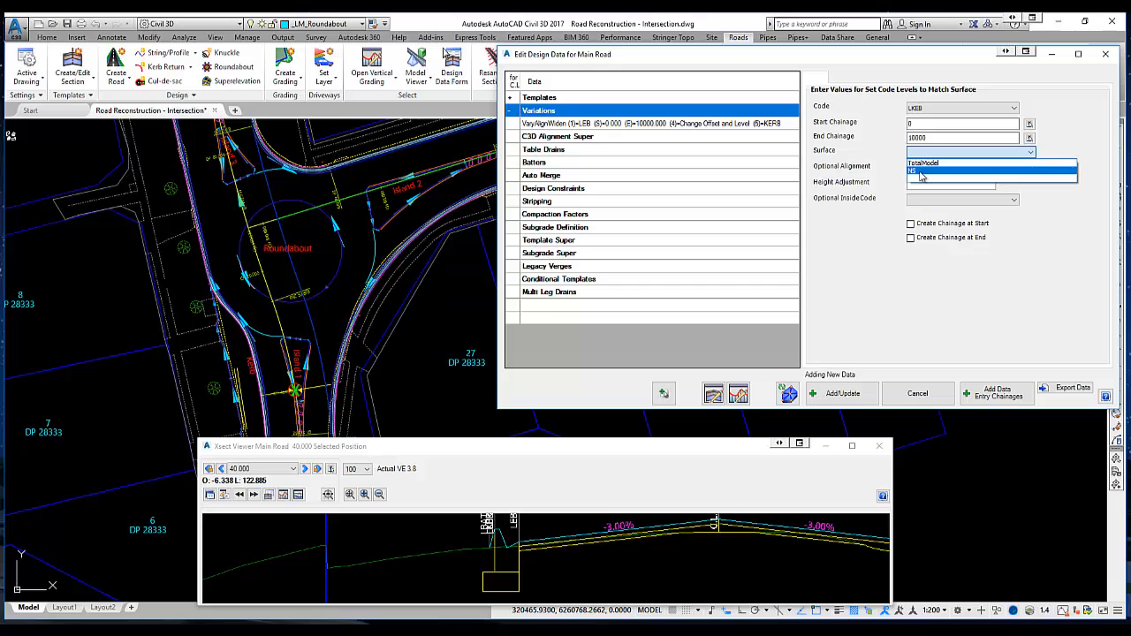
{"action": "left_click", "coordinate": [919, 170]}
{"action": "left_click", "coordinate": [921, 170]}
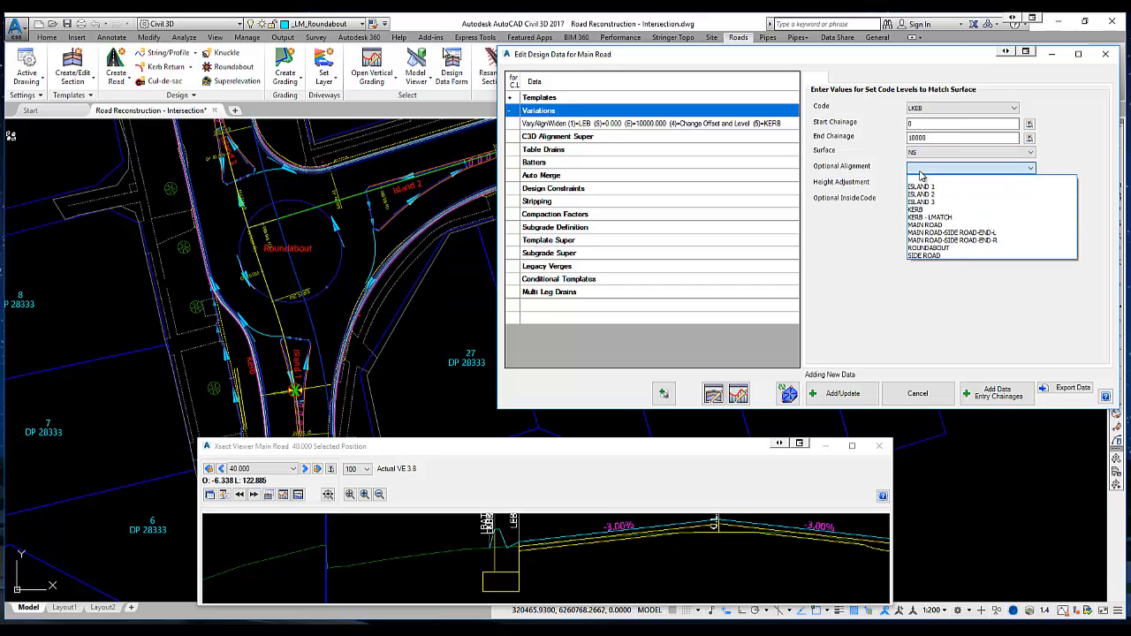
{"action": "left_click", "coordinate": [934, 218]}
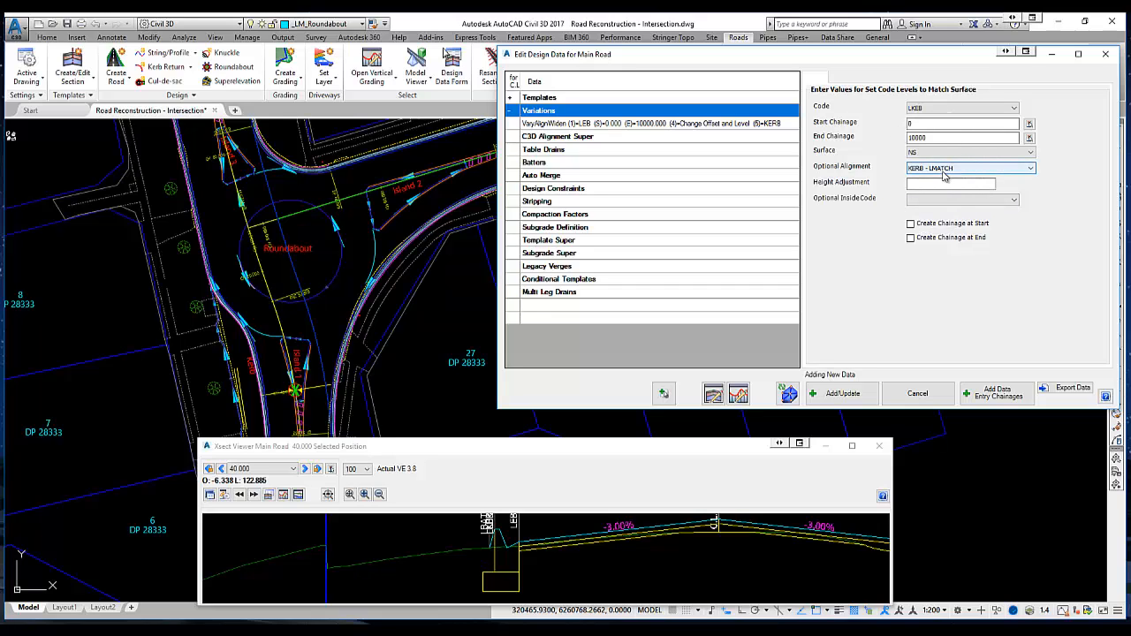
{"action": "left_click", "coordinate": [932, 185]}
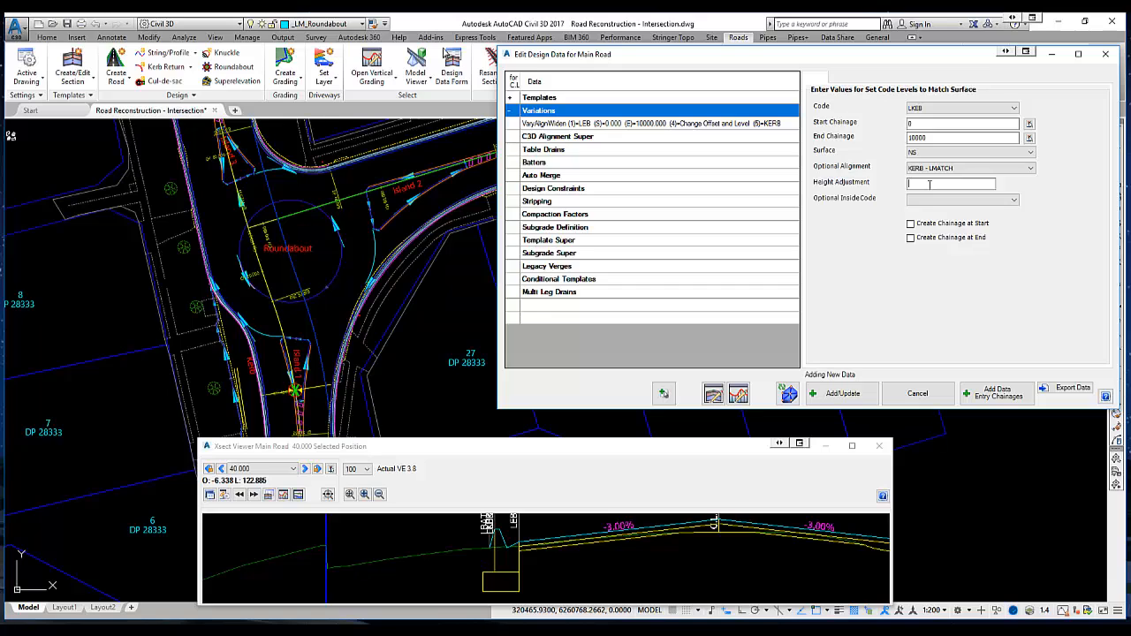
{"action": "left_click", "coordinate": [928, 205]}
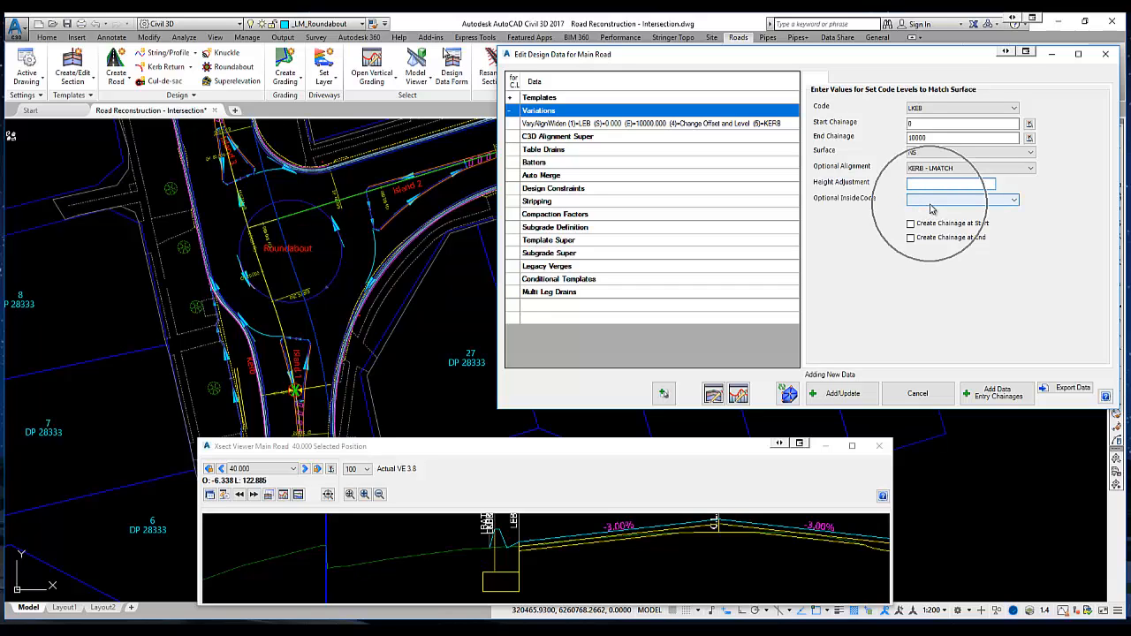
{"action": "left_click", "coordinate": [930, 207]}
{"action": "left_click", "coordinate": [929, 205]}
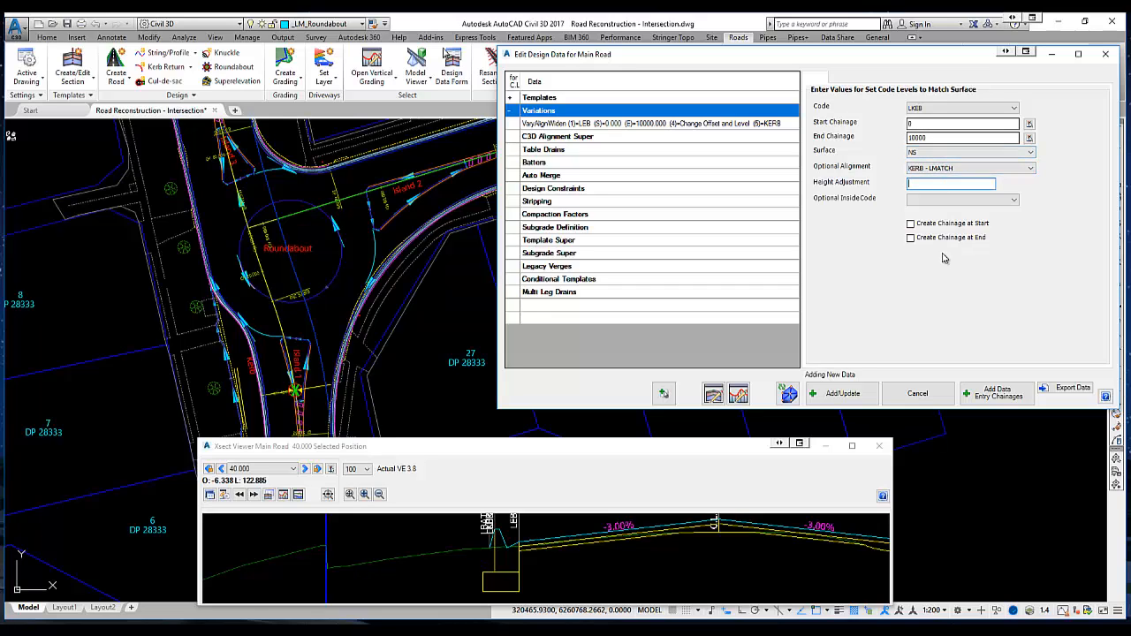
{"action": "left_click", "coordinate": [841, 395]}
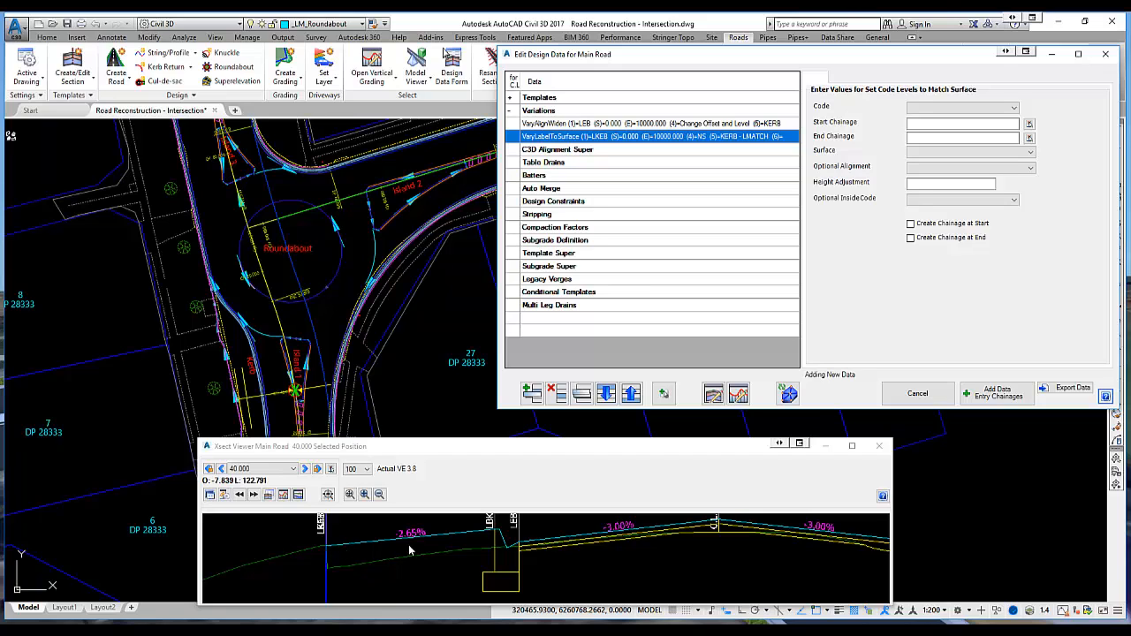
Examine the chainage 40 section from the left match line to the right batter and close Main Road's design data
{"action": "middle_click_drag", "start_coordinate": [439, 551], "coordinate": [346, 551]}
{"action": "middle_click_drag", "start_coordinate": [608, 550], "coordinate": [541, 549]}
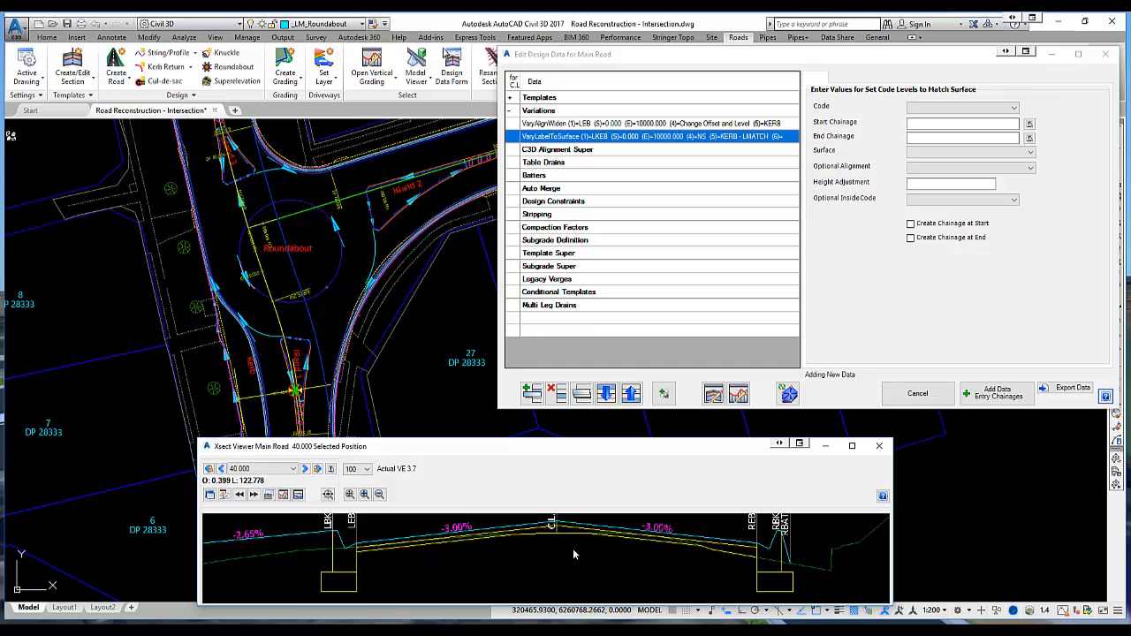
{"action": "middle_click_drag", "start_coordinate": [453, 545], "coordinate": [626, 549]}
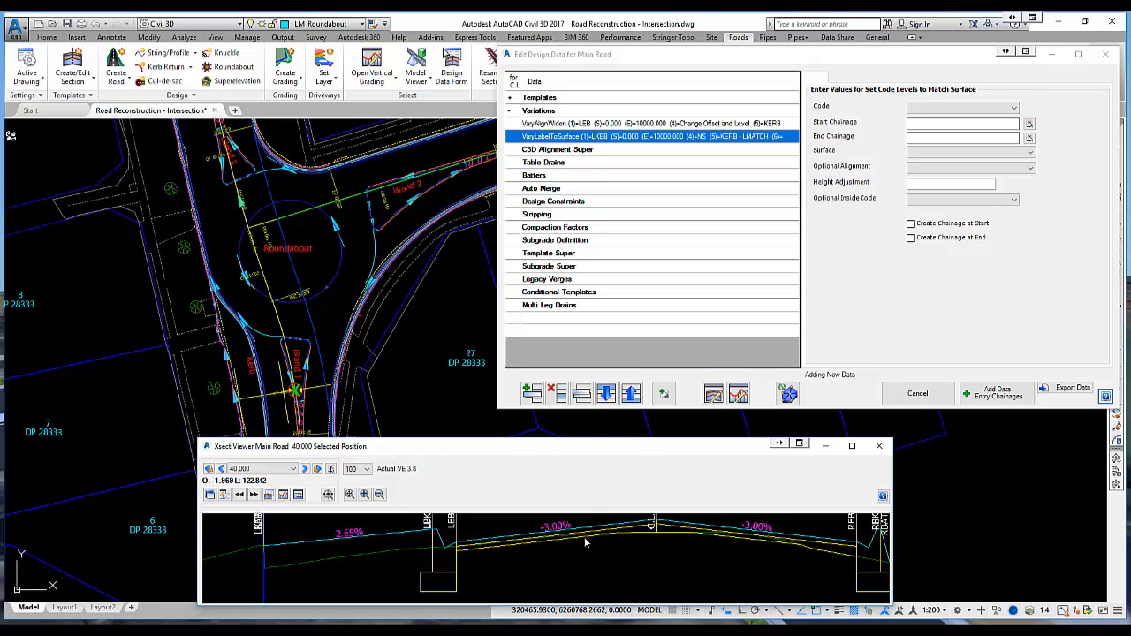
{"action": "scroll", "coordinate": [584, 545], "scroll_direction": "up", "scroll_amount": 2}
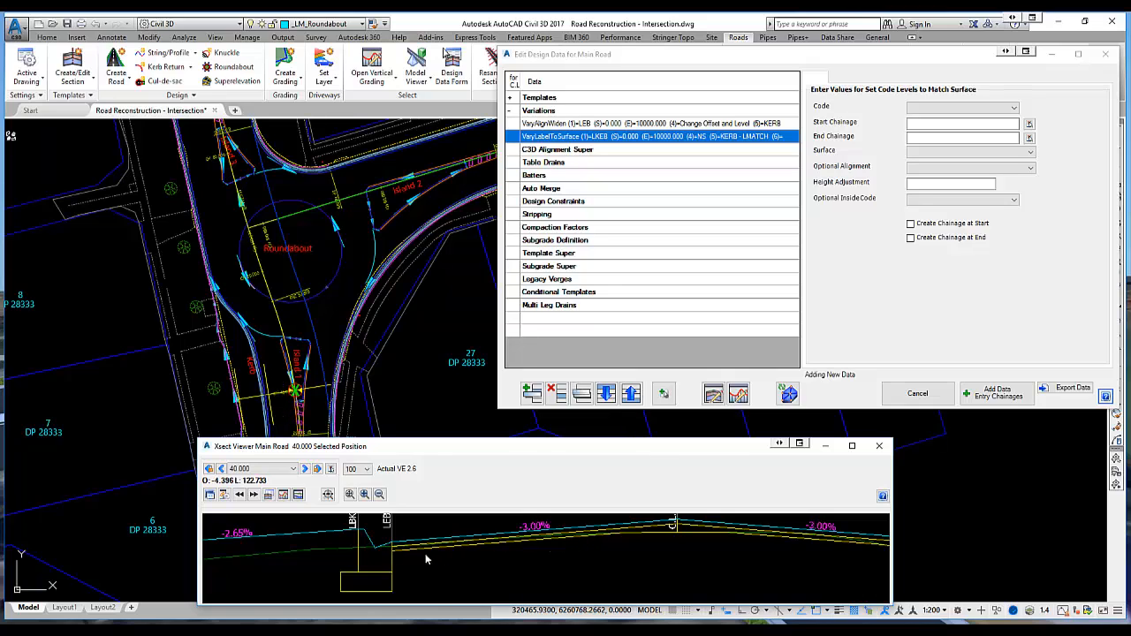
{"action": "left_click", "coordinate": [411, 554]}
{"action": "scroll", "coordinate": [594, 552], "scroll_direction": "down", "scroll_amount": 3}
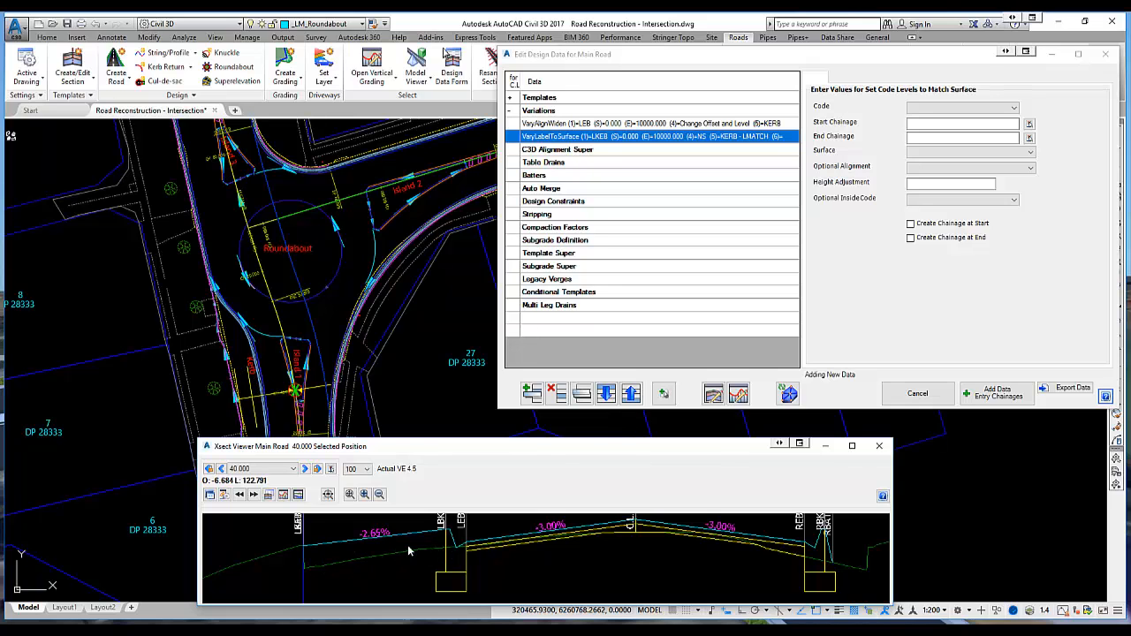
{"action": "left_click", "coordinate": [1104, 53]}
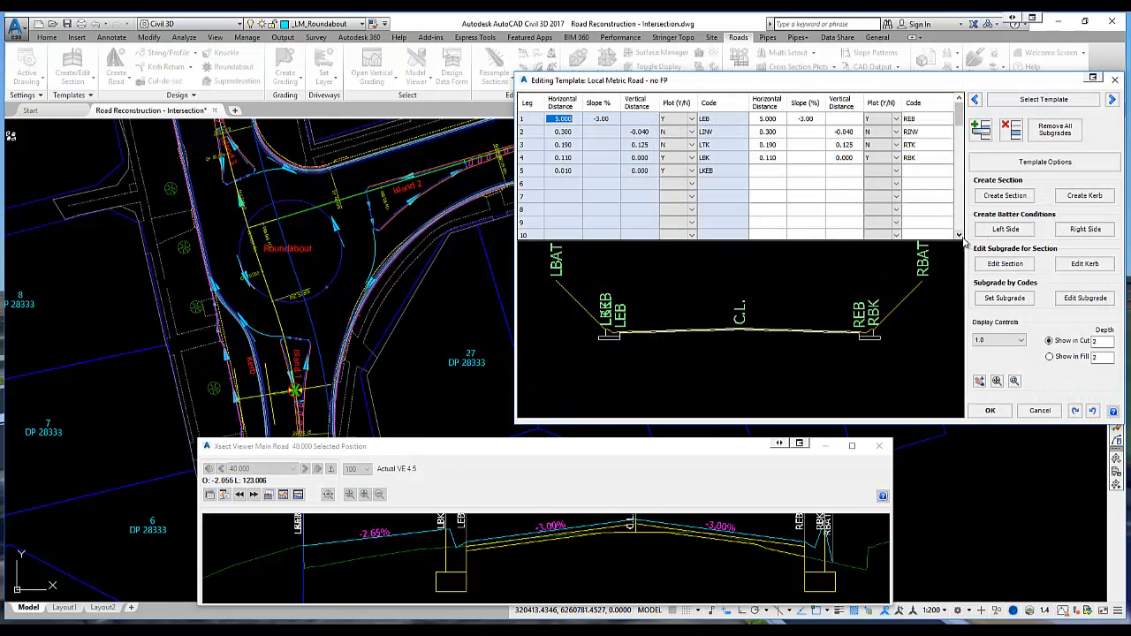
Start a subgrade definition between codes LBK and LKEB in the Local Metric Road - no FP template
{"action": "left_click", "coordinate": [1074, 300]}
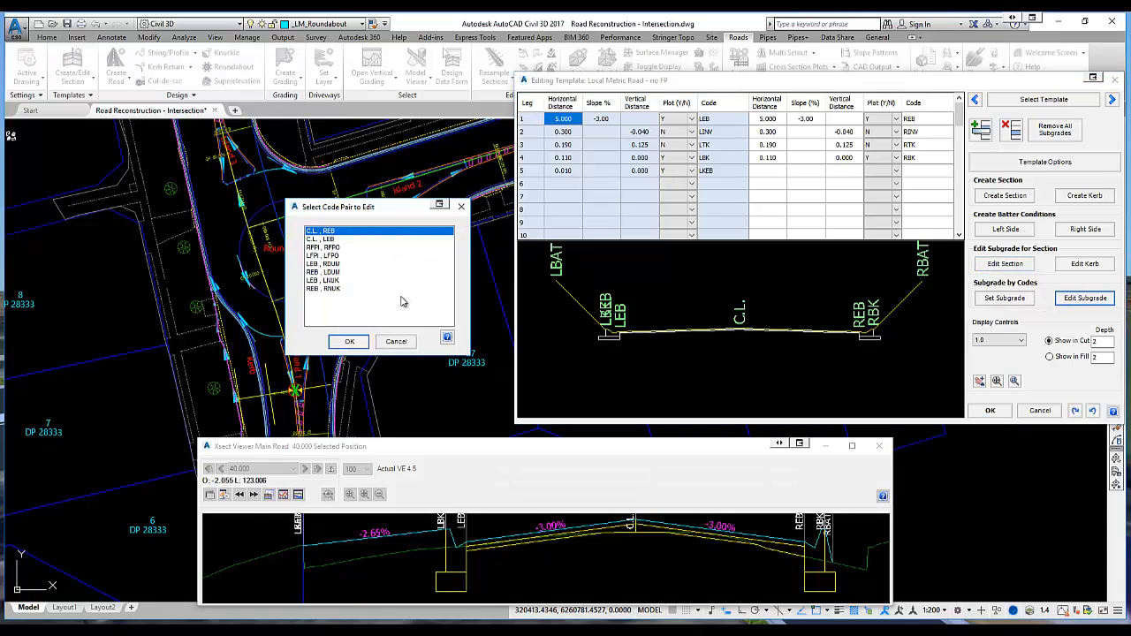
{"action": "left_click", "coordinate": [408, 343]}
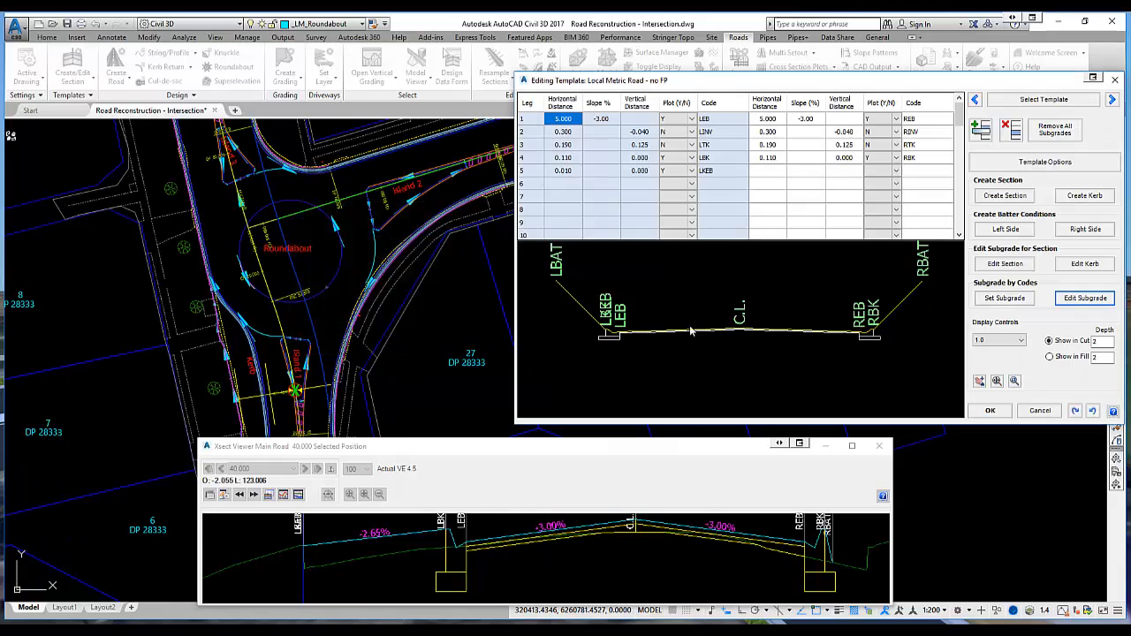
{"action": "left_click", "coordinate": [1014, 303]}
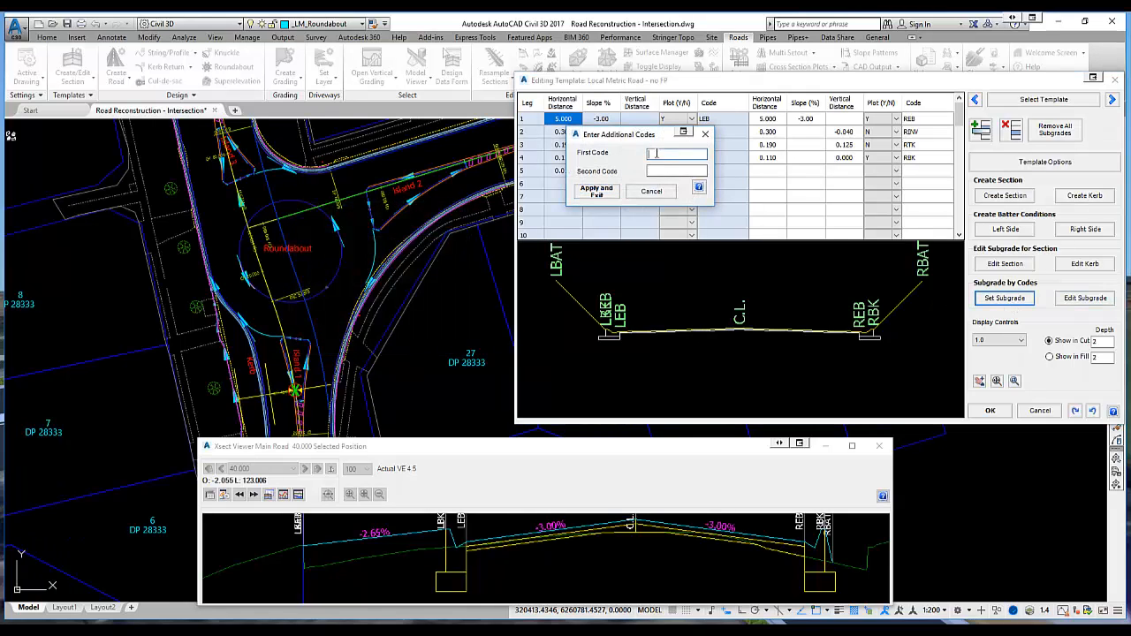
{"action": "left_click_drag", "start_coordinate": [645, 143], "coordinate": [713, 219]}
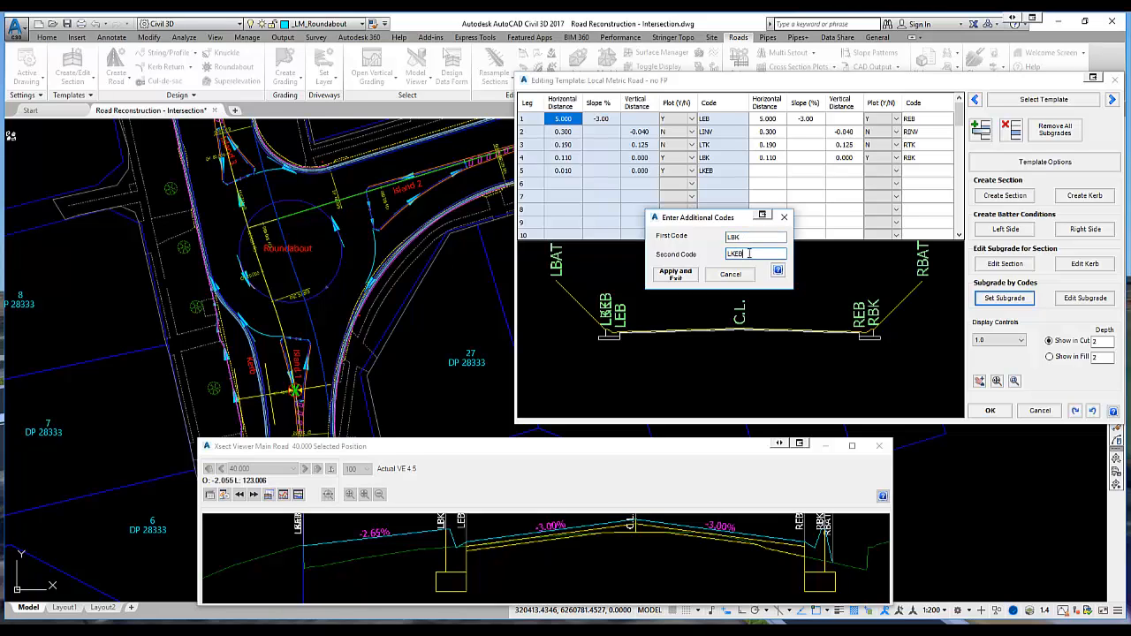
{"action": "left_click", "coordinate": [675, 274]}
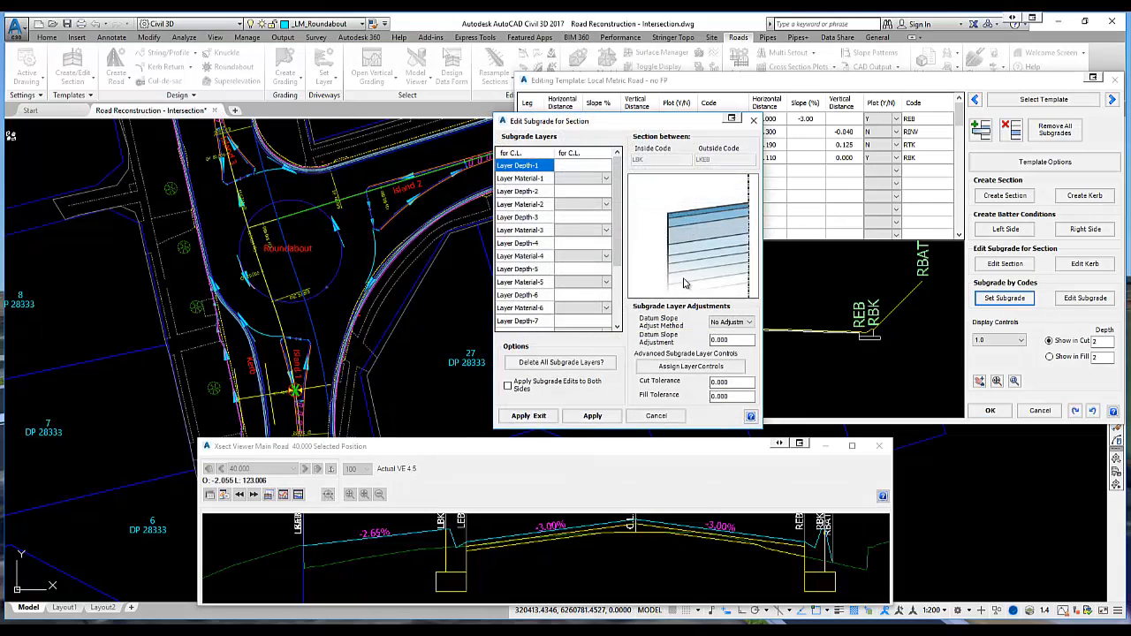
Give the first subgrade layer between LBK and LKEB a depth of .03 and the Infill material
{"action": "left_click", "coordinate": [576, 166]}
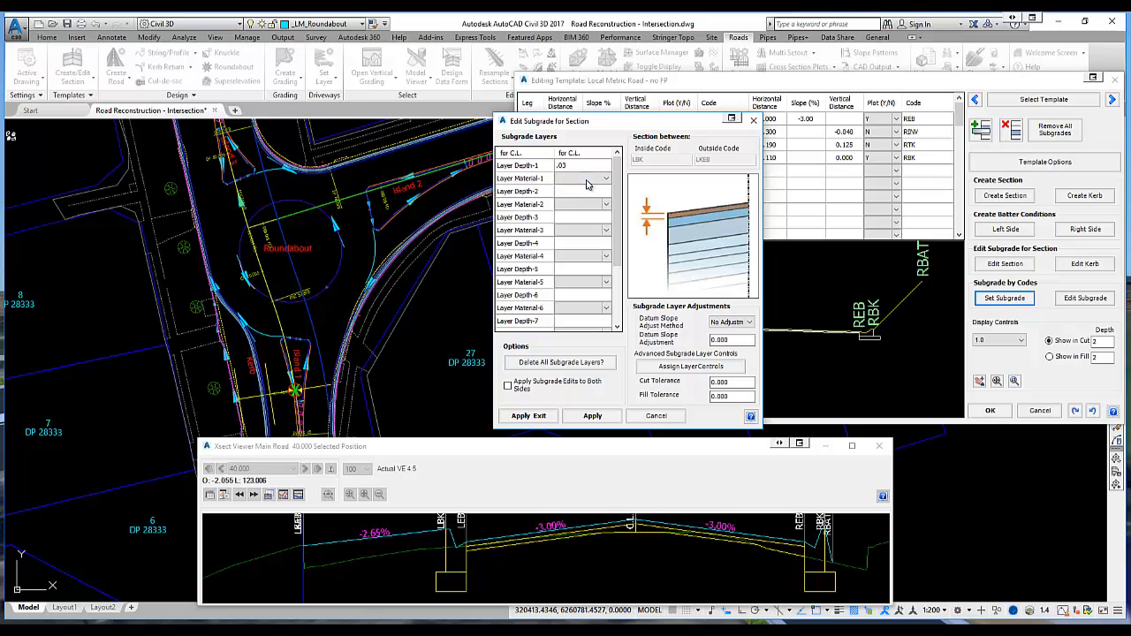
{"action": "left_click", "coordinate": [587, 182]}
{"action": "left_click", "coordinate": [563, 220]}
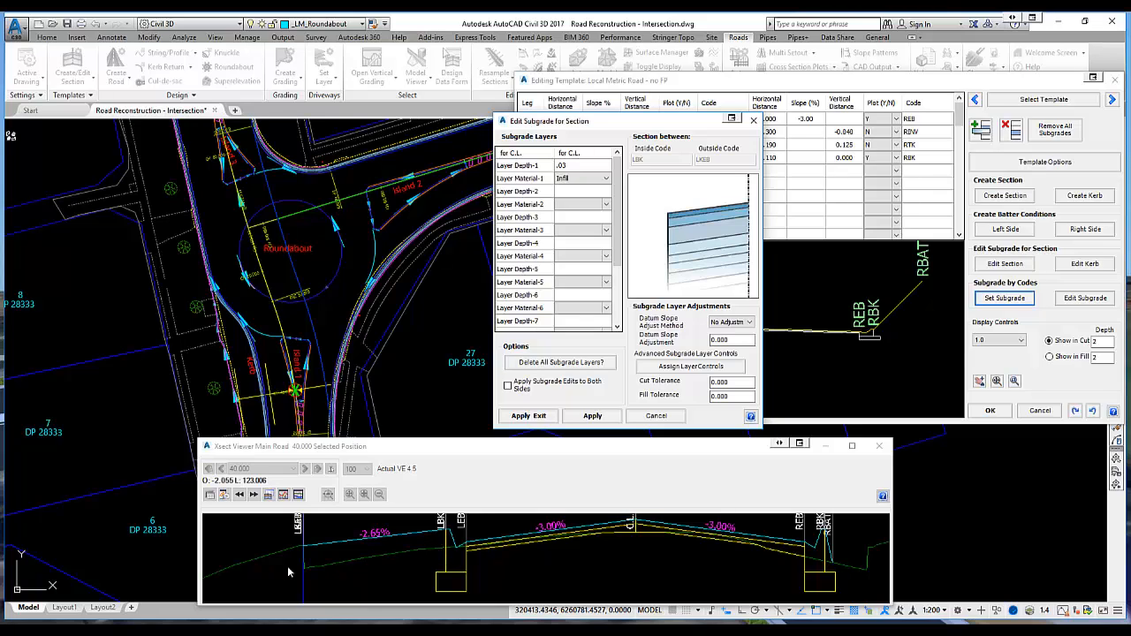
Make subgrade layer 1 match its depth to the surface with a maximum extra depth of 1, and save the template
{"action": "left_click", "coordinate": [678, 371]}
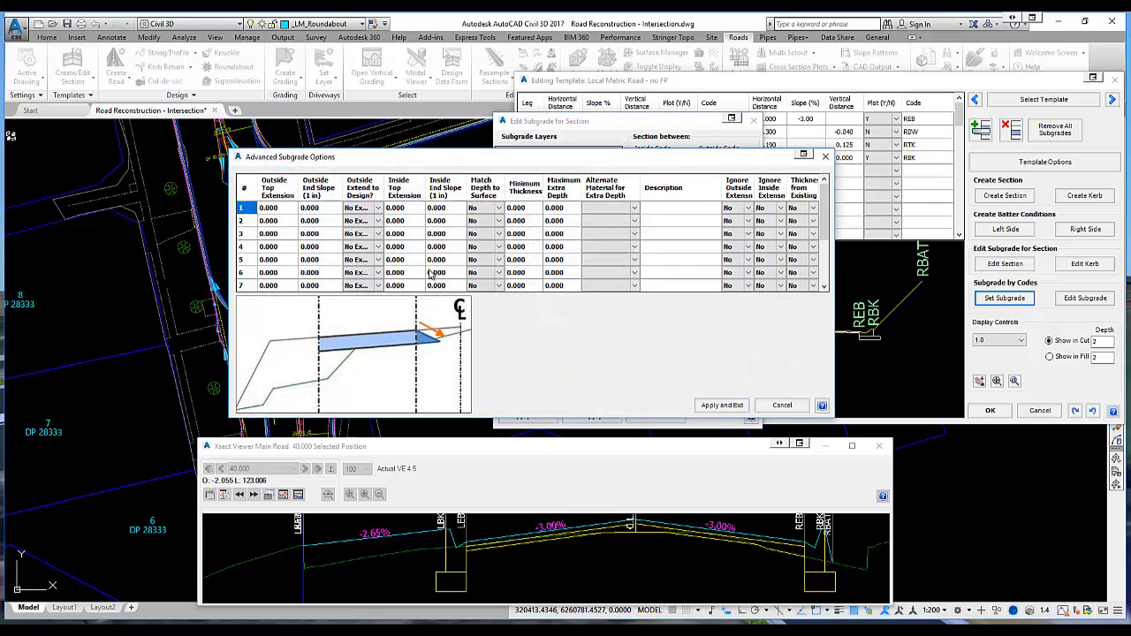
{"action": "left_click", "coordinate": [485, 209]}
{"action": "left_click", "coordinate": [488, 228]}
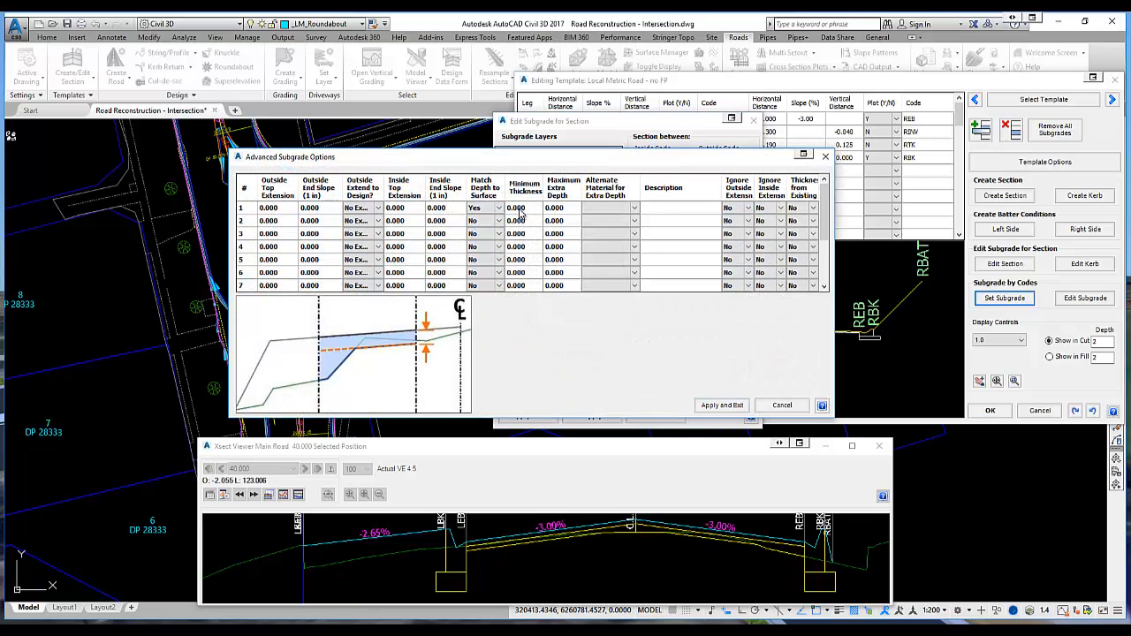
{"action": "type", "text": "1"}
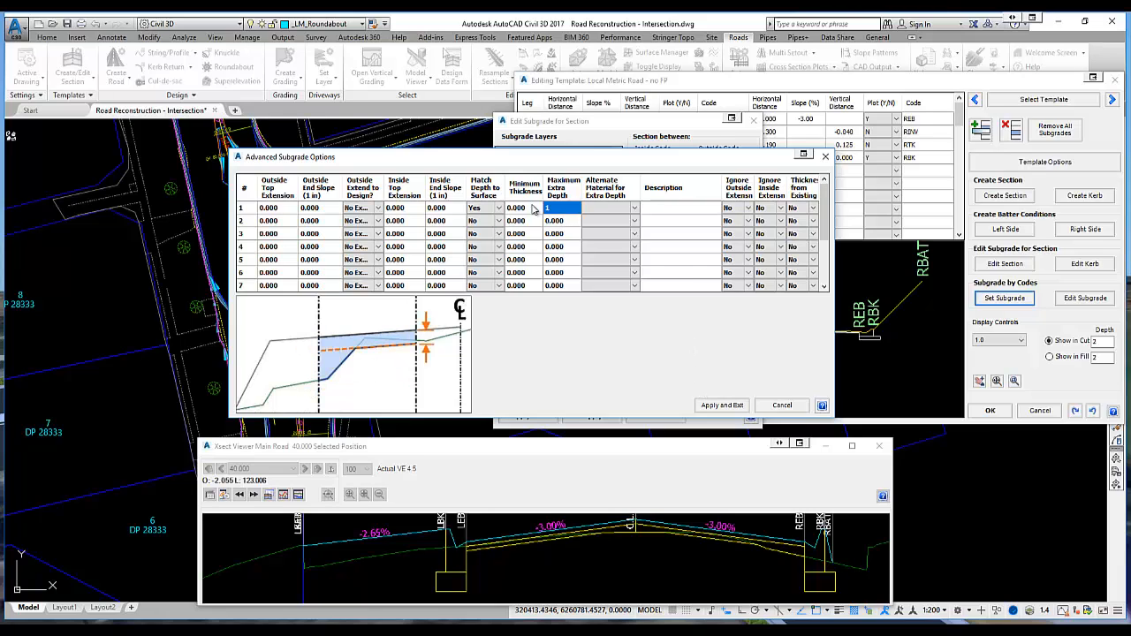
{"action": "left_click", "coordinate": [722, 406]}
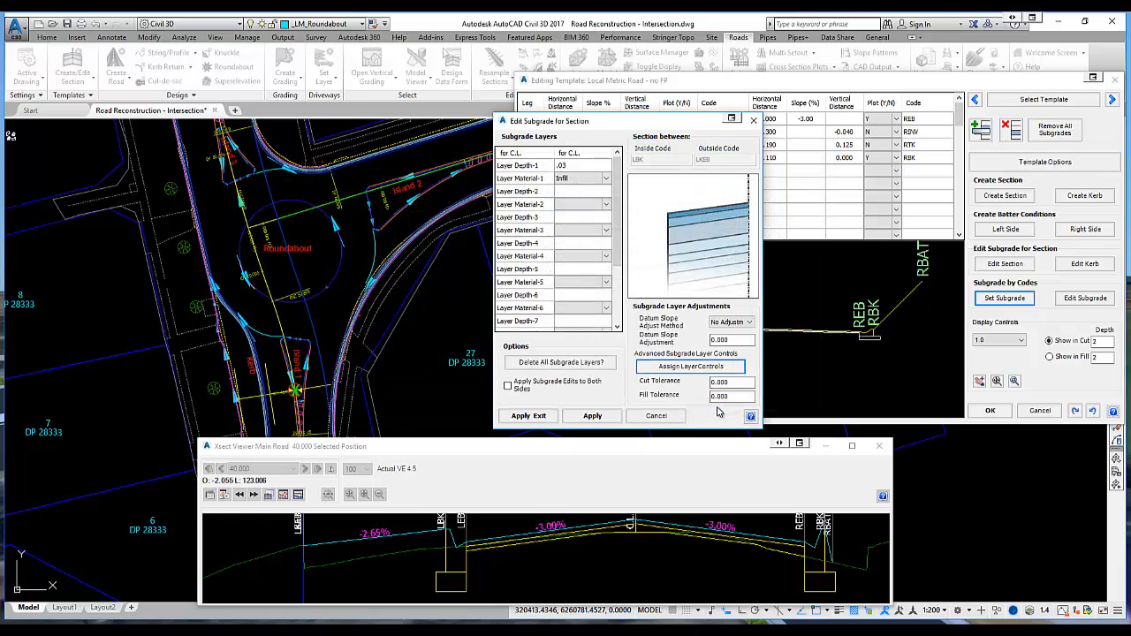
{"action": "left_click", "coordinate": [528, 416]}
{"action": "left_click", "coordinate": [989, 410]}
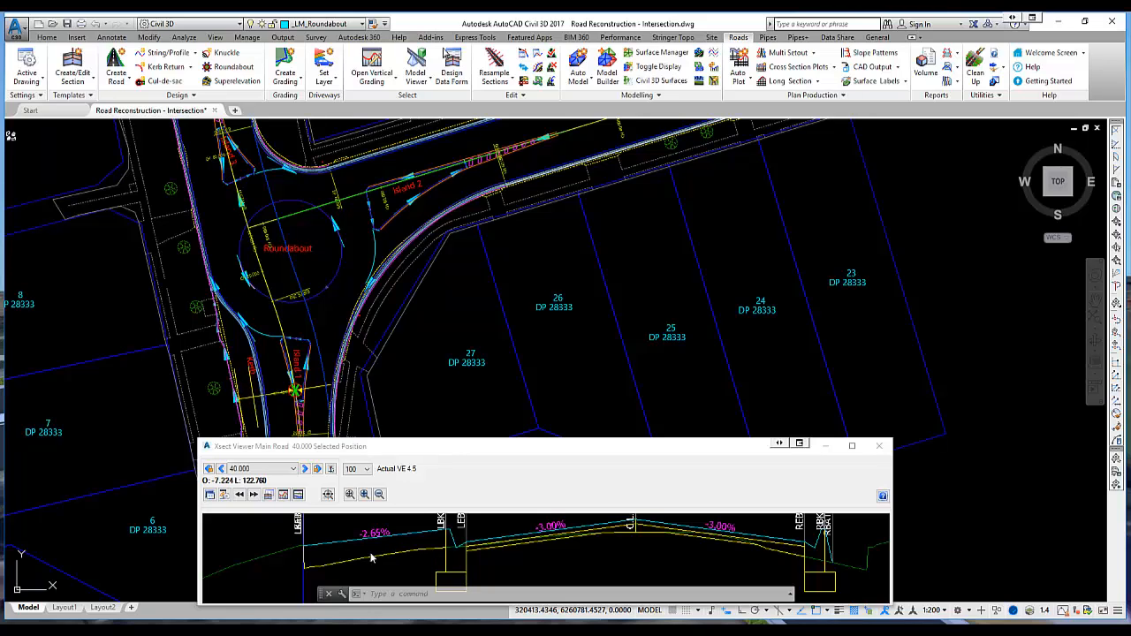
Move and widen the Main Road section viewer so the whole chainage 40 section fits in it
{"action": "left_click_drag", "start_coordinate": [711, 447], "coordinate": [658, 432]}
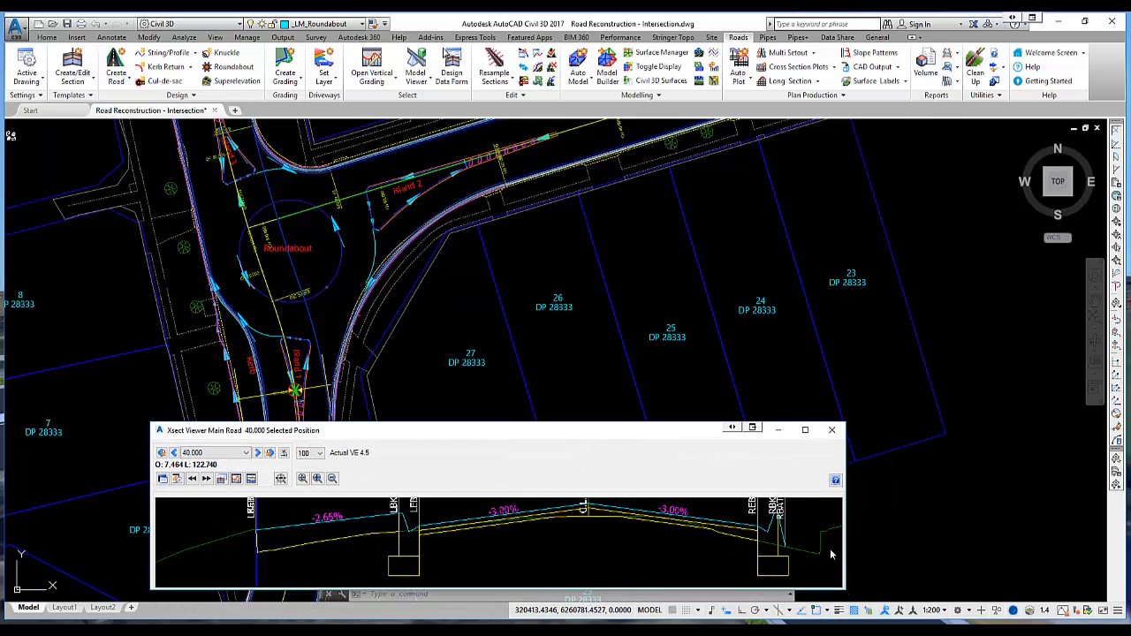
{"action": "left_click_drag", "start_coordinate": [845, 553], "coordinate": [1002, 548]}
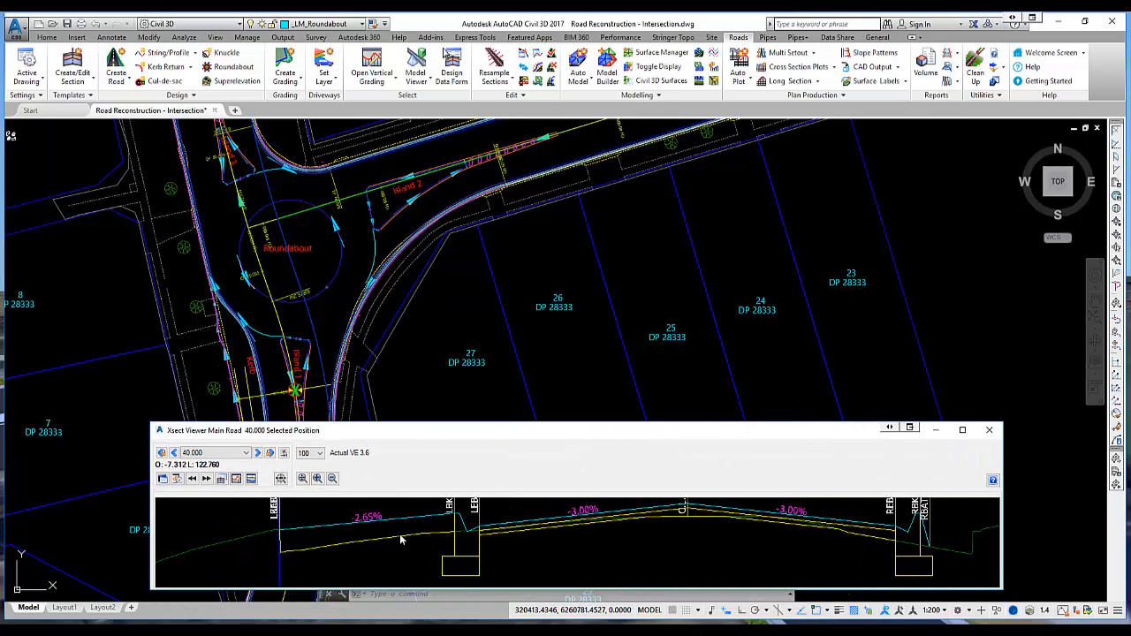
{"action": "middle_click_drag", "start_coordinate": [545, 568], "coordinate": [492, 545]}
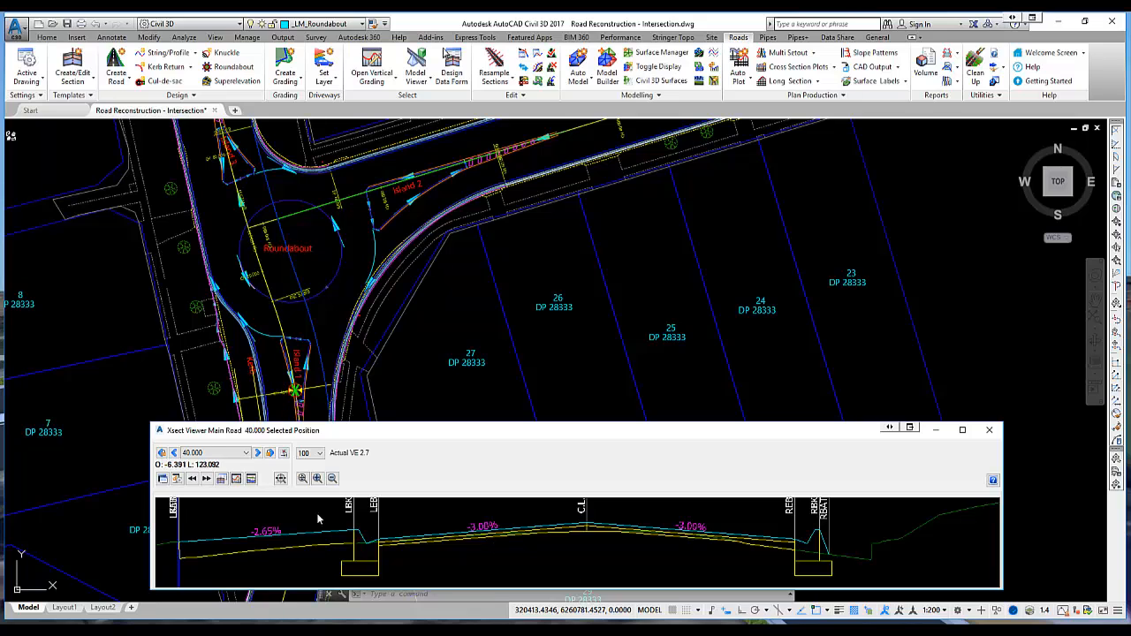
Check Main Road's sections forward to chainage 70 and back to 32.648, and close the section viewer
{"action": "left_click", "coordinate": [257, 452]}
{"action": "left_click", "coordinate": [257, 452]}
{"action": "left_click", "coordinate": [257, 452]}
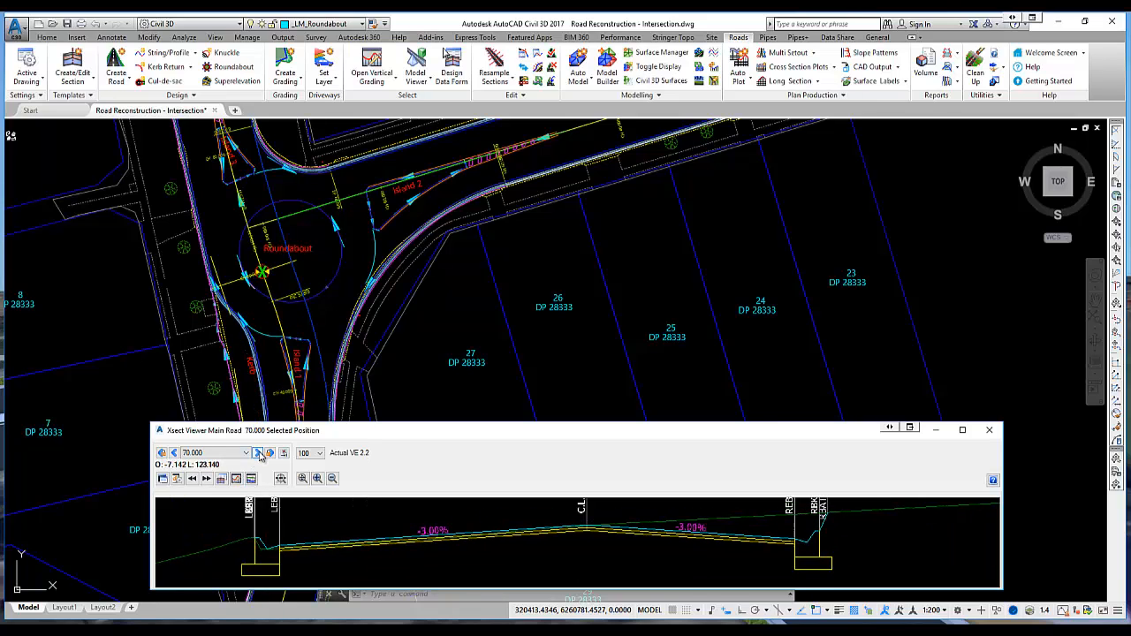
{"action": "left_click", "coordinate": [174, 453]}
{"action": "left_click", "coordinate": [174, 453]}
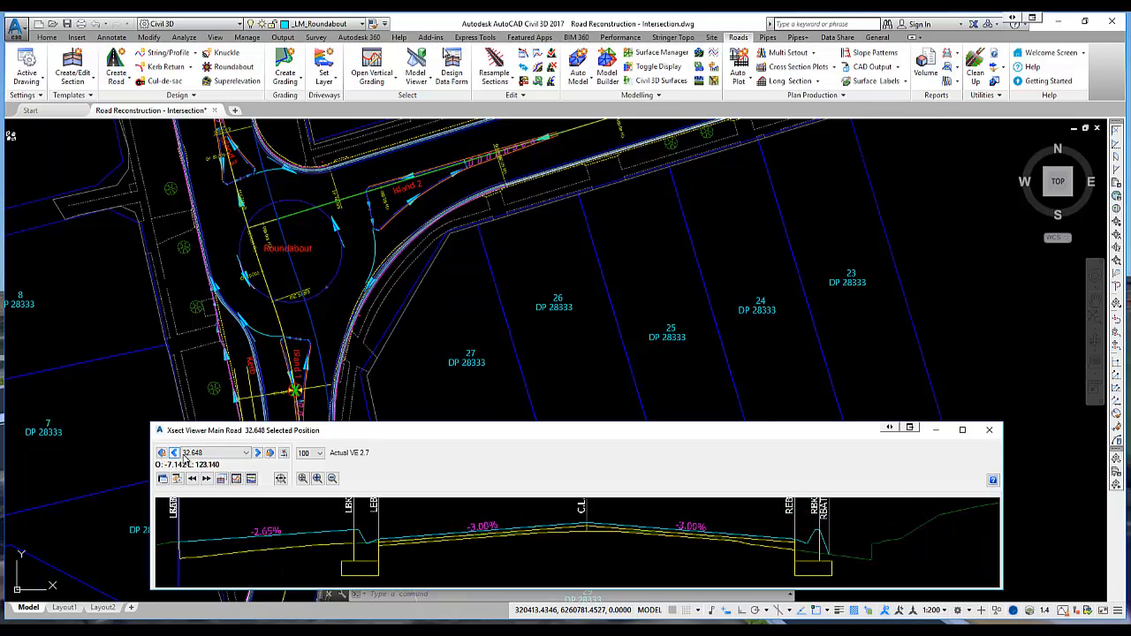
{"action": "left_click", "coordinate": [174, 452]}
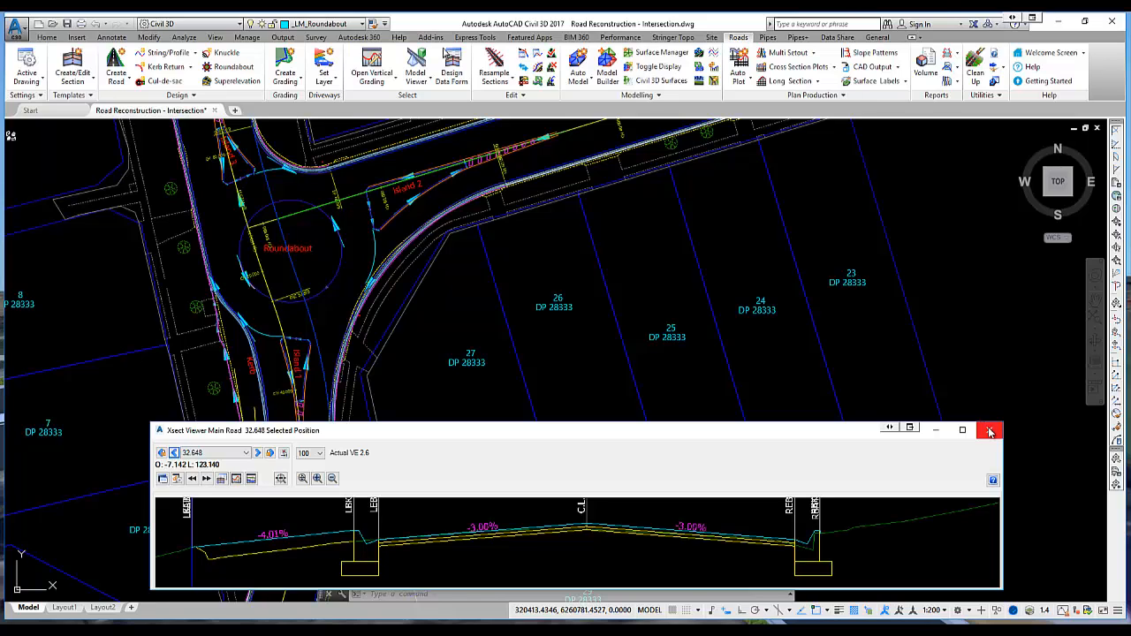
{"action": "left_click", "coordinate": [990, 432]}
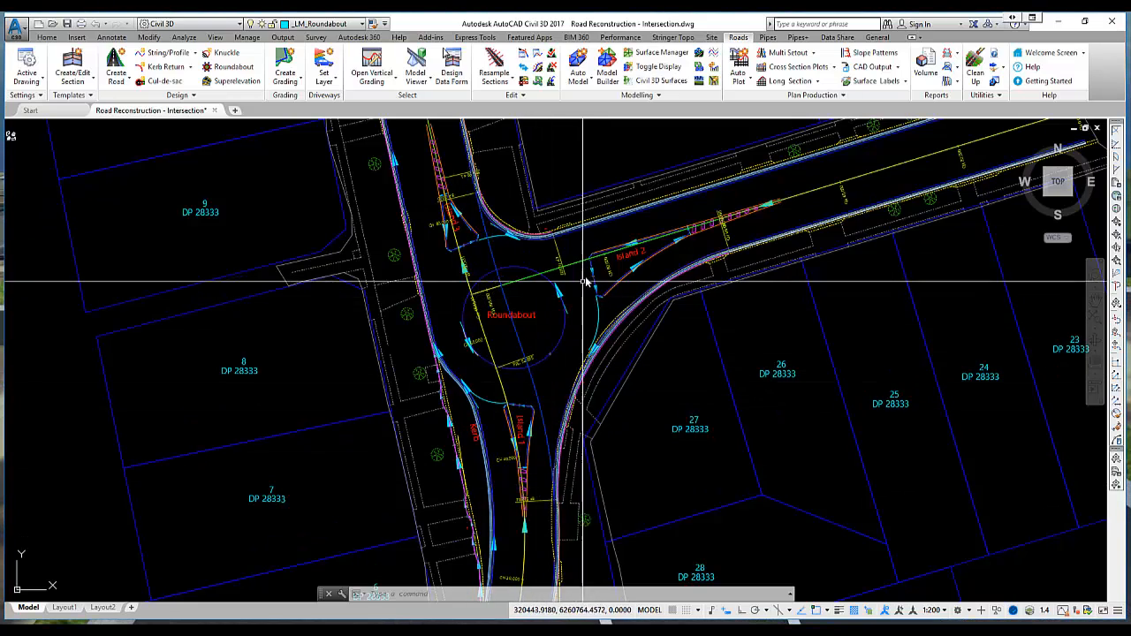
Turn on the contours of the TotalModel surface across the roundabout intersection
{"action": "scroll", "coordinate": [501, 319], "scroll_direction": "up", "scroll_amount": 2}
{"action": "scroll", "coordinate": [501, 319], "scroll_direction": "down", "scroll_amount": 2}
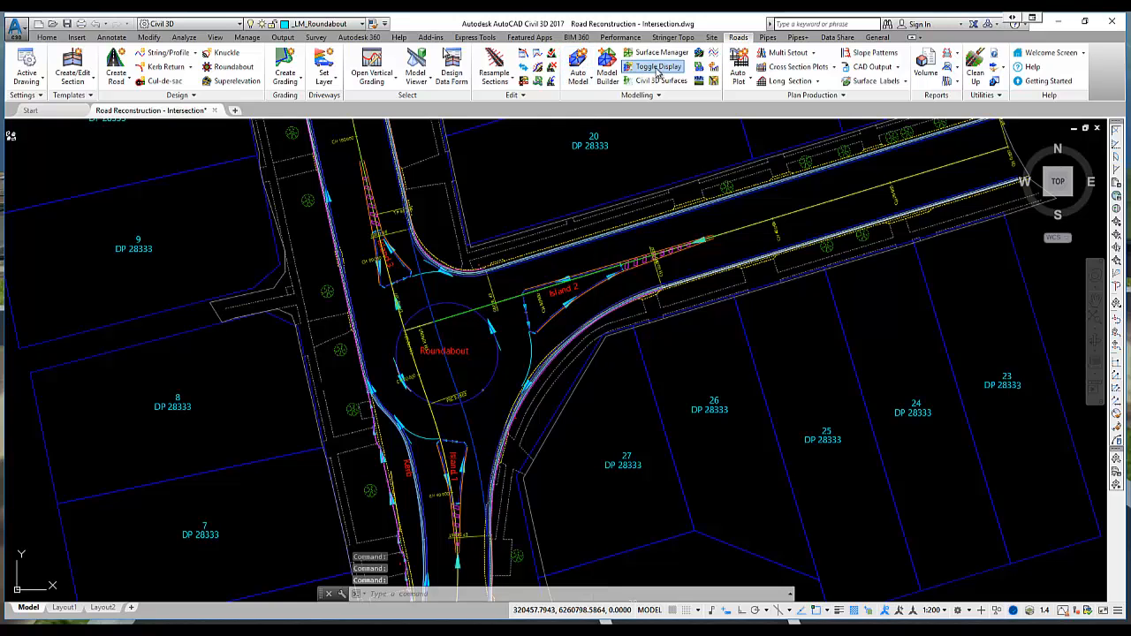
{"action": "left_click", "coordinate": [655, 66]}
{"action": "left_click", "coordinate": [417, 199]}
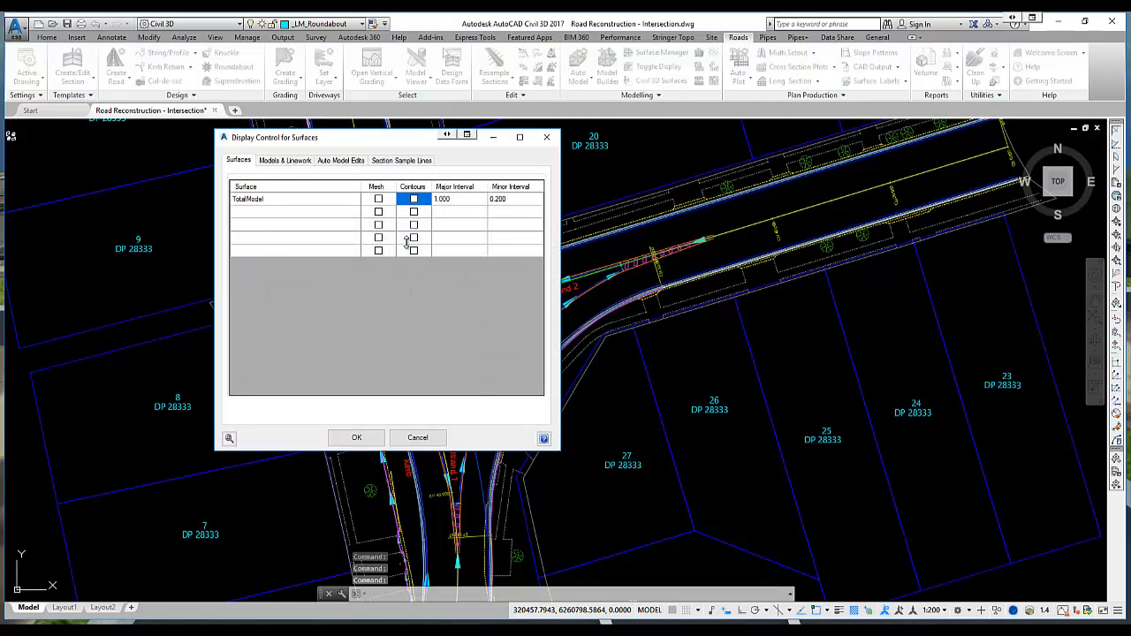
{"action": "left_click", "coordinate": [357, 438]}
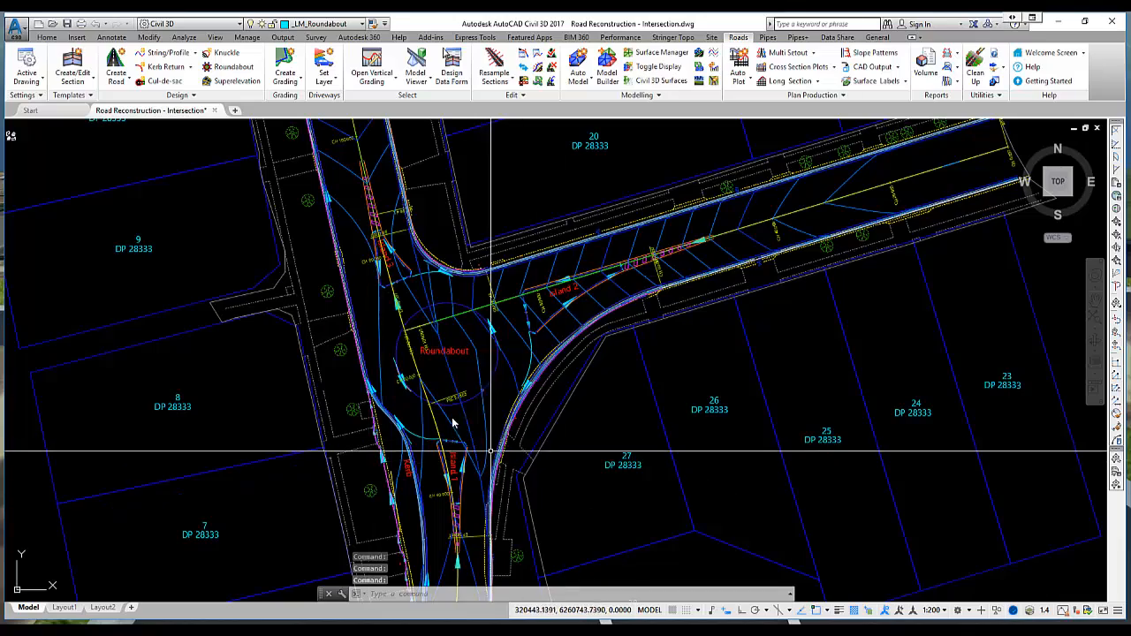
{"action": "scroll", "coordinate": [496, 397], "scroll_direction": "up", "scroll_amount": 3}
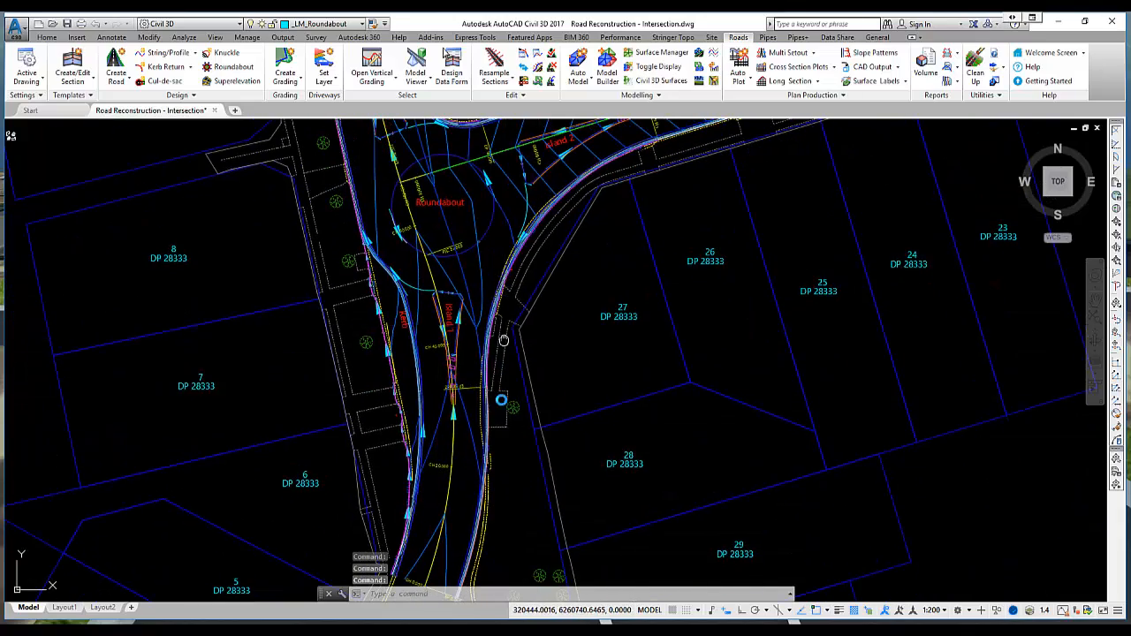
Drape the Island 1, Island 2, Island 3 and Roundabout strings onto the TotalModel surface with the Metric Island-L SM template, updating all of them
{"action": "scroll", "coordinate": [504, 397], "scroll_direction": "down", "scroll_amount": 3}
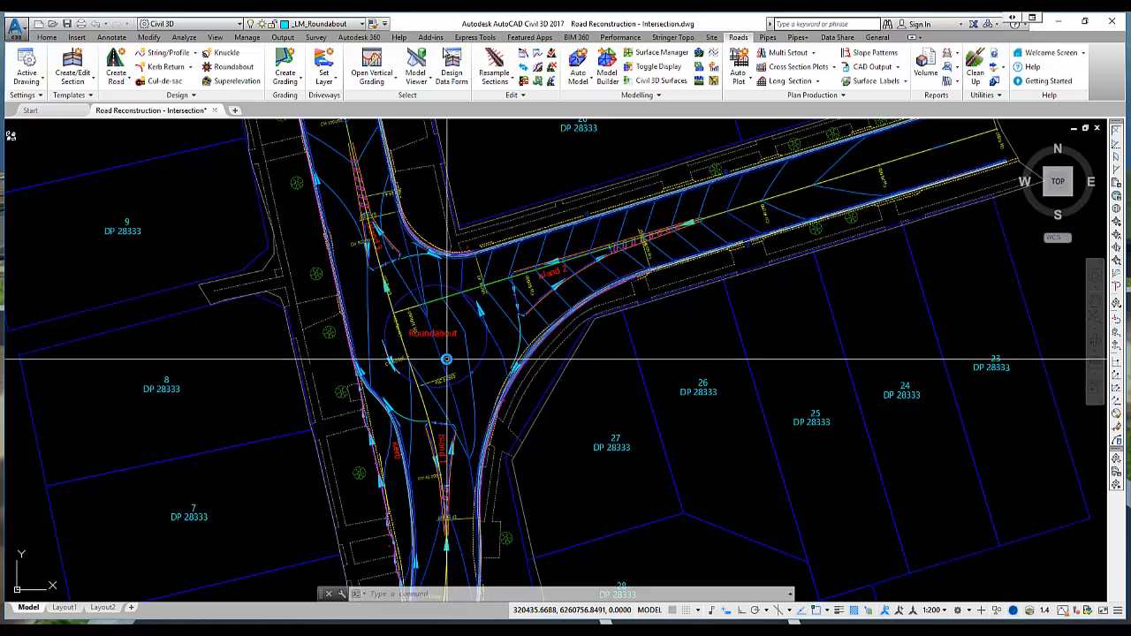
{"action": "mouse_move", "coordinate": [446, 360]}
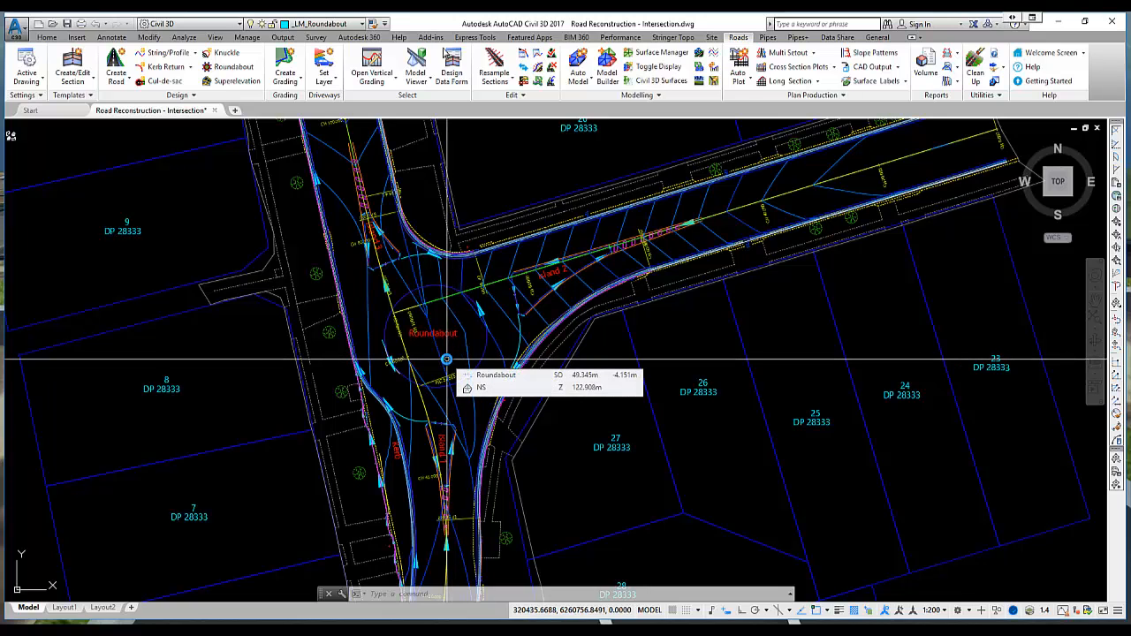
{"action": "mouse_move", "coordinate": [354, 292]}
{"action": "middle_mouse_down"}
{"action": "mouse_move", "coordinate": [358, 325]}
{"action": "mouse_move", "coordinate": [332, 315]}
{"action": "middle_mouse_up"}
{"action": "left_click", "coordinate": [196, 53]}
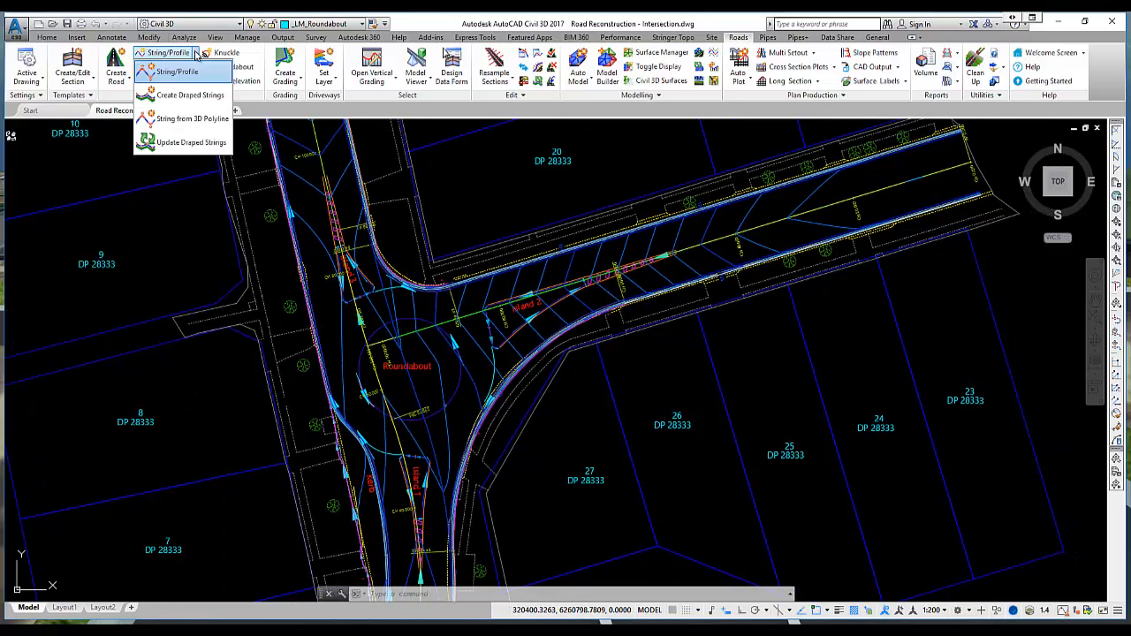
{"action": "left_click", "coordinate": [212, 97]}
{"action": "left_click_drag", "start_coordinate": [558, 222], "coordinate": [726, 187]}
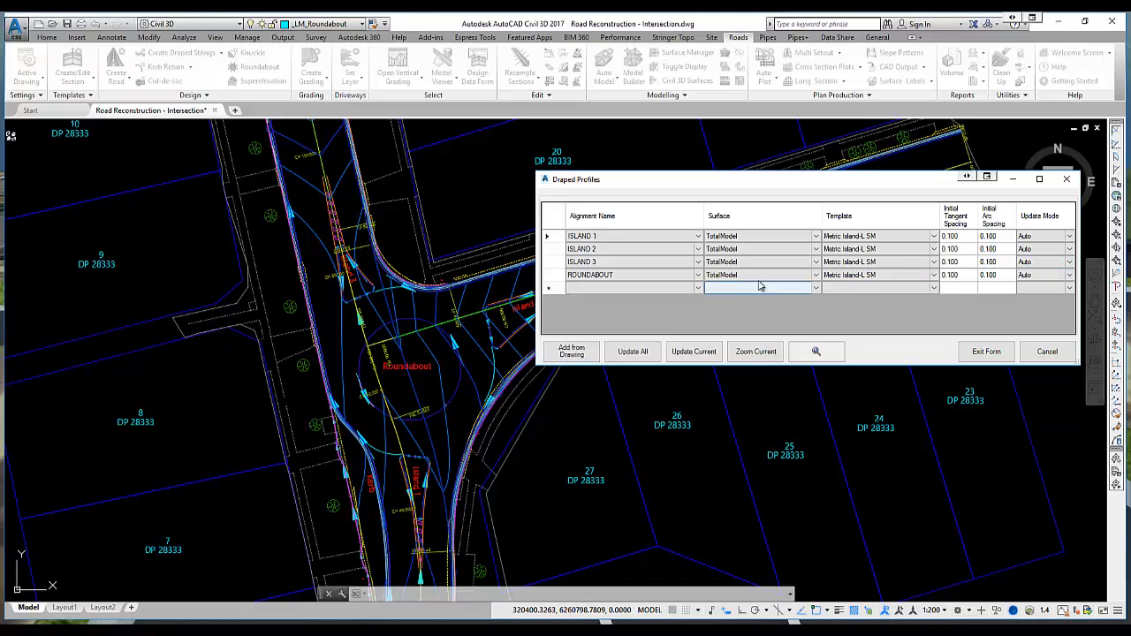
{"action": "left_click", "coordinate": [649, 354]}
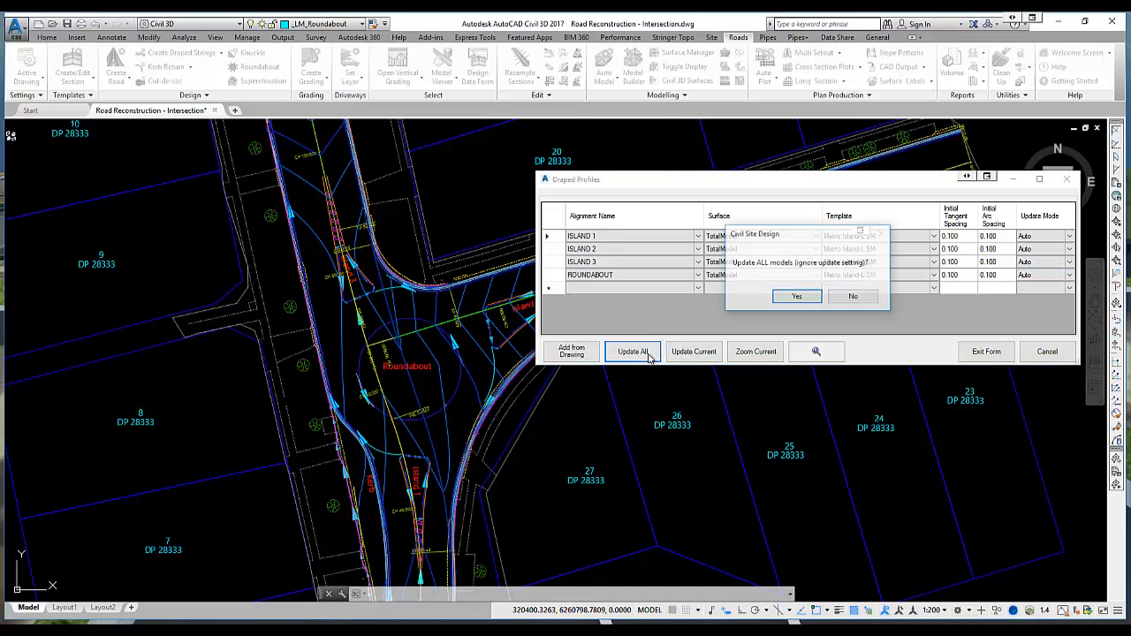
{"action": "left_click", "coordinate": [799, 298]}
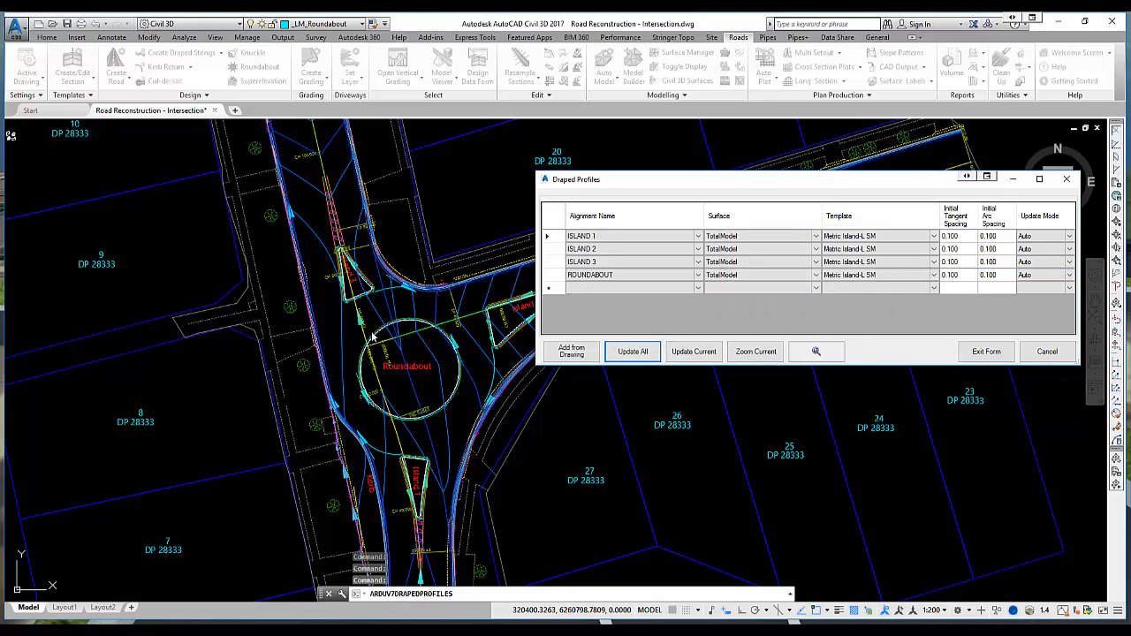
{"action": "left_click", "coordinate": [983, 353]}
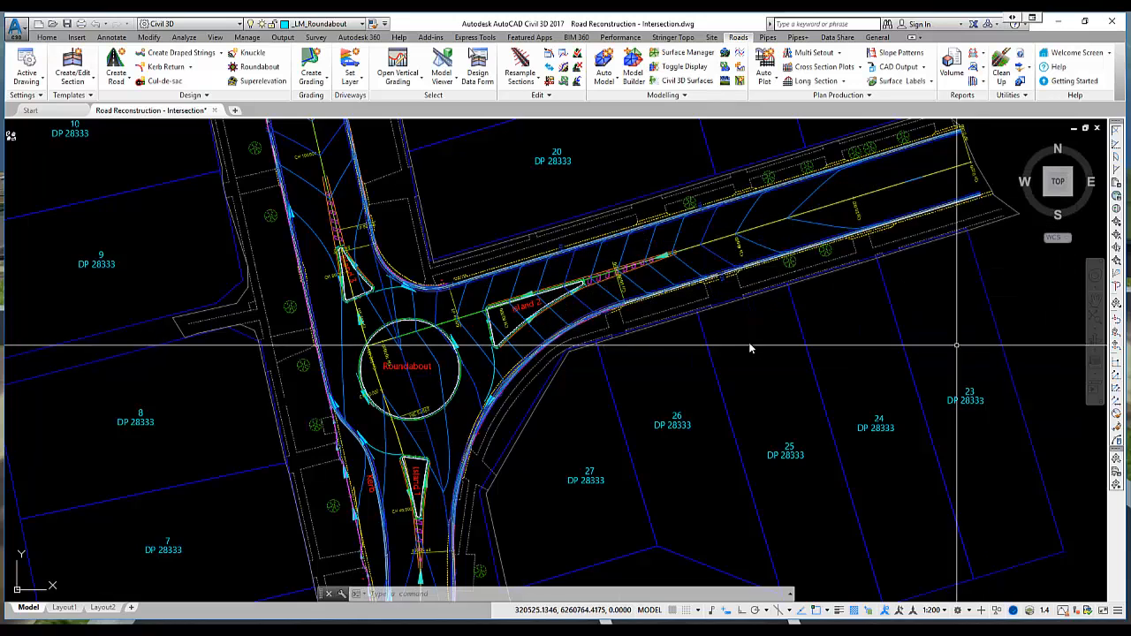
Review the Roundabout string's draped profile in its vertical grading window and close it
{"action": "left_click", "coordinate": [388, 71]}
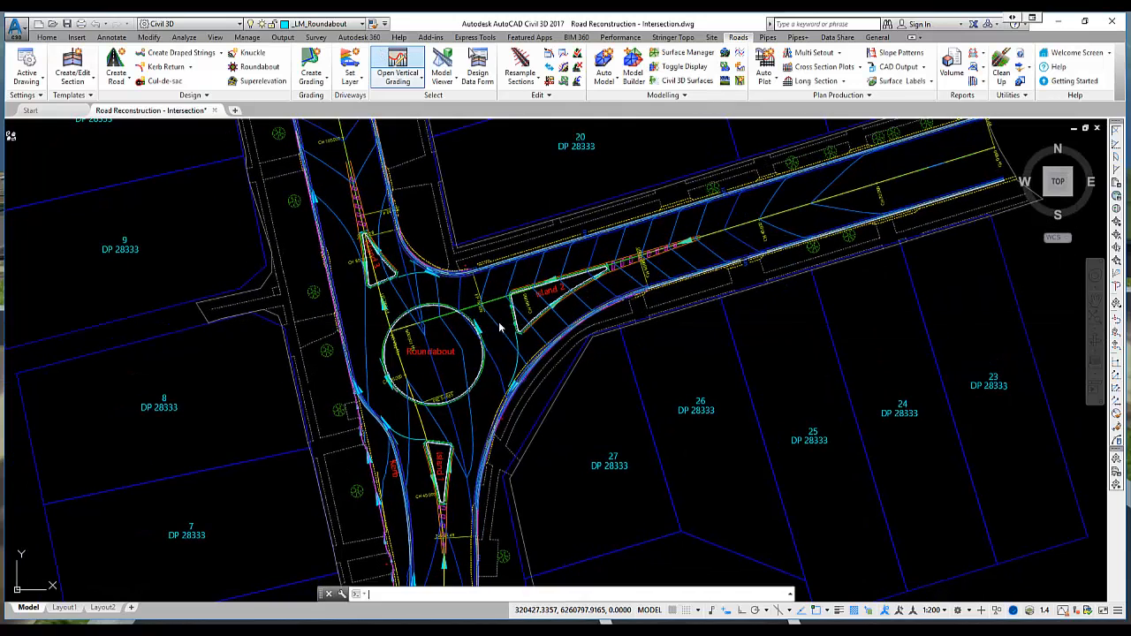
{"action": "left_click", "coordinate": [480, 377]}
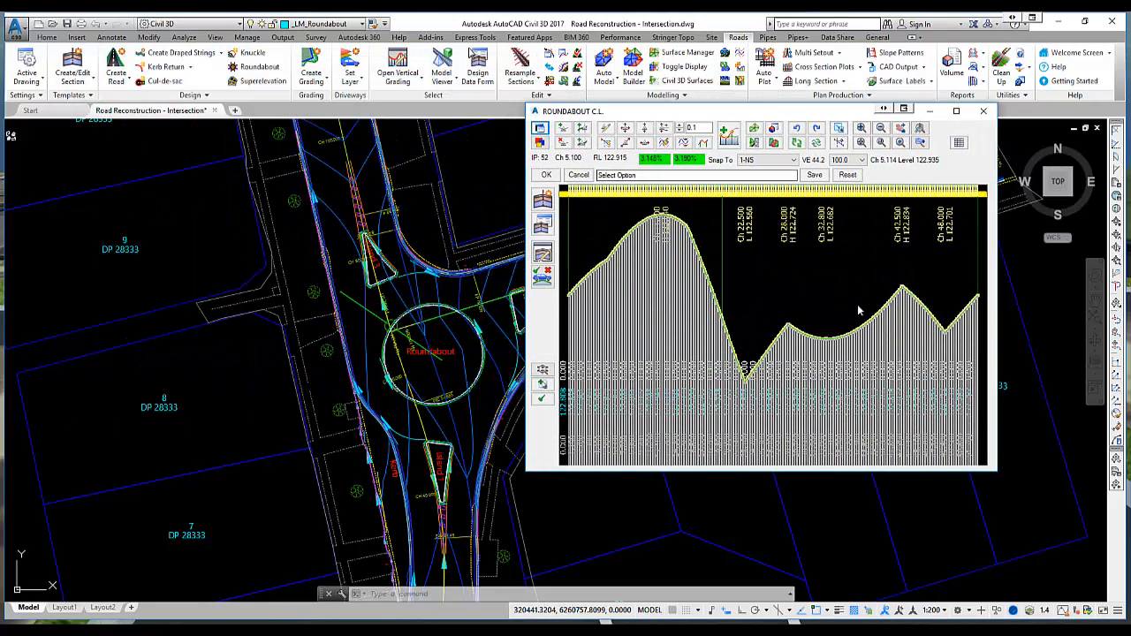
{"action": "left_click", "coordinate": [545, 176]}
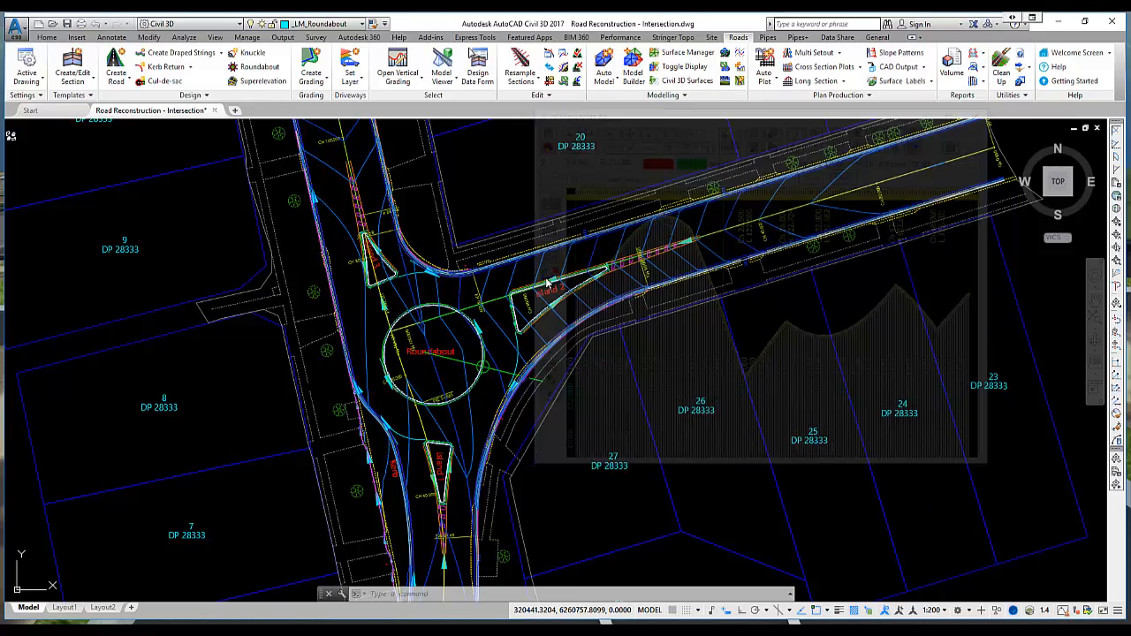
Update the draped strings of the roundabout and the islands against the current model
{"action": "left_click", "coordinate": [222, 54]}
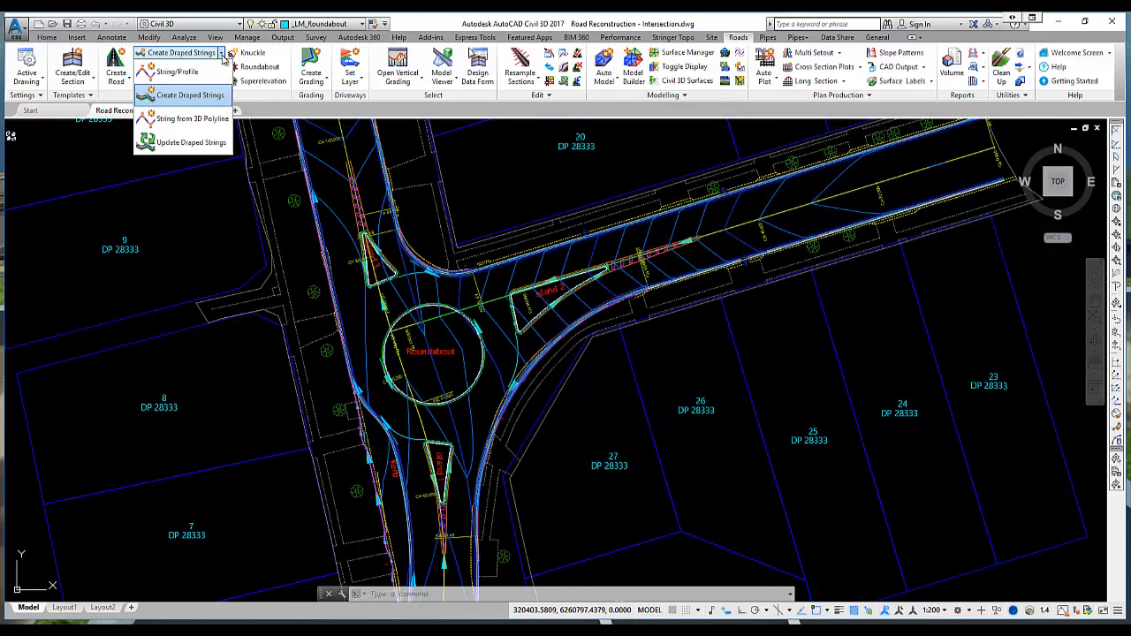
{"action": "left_click", "coordinate": [193, 146]}
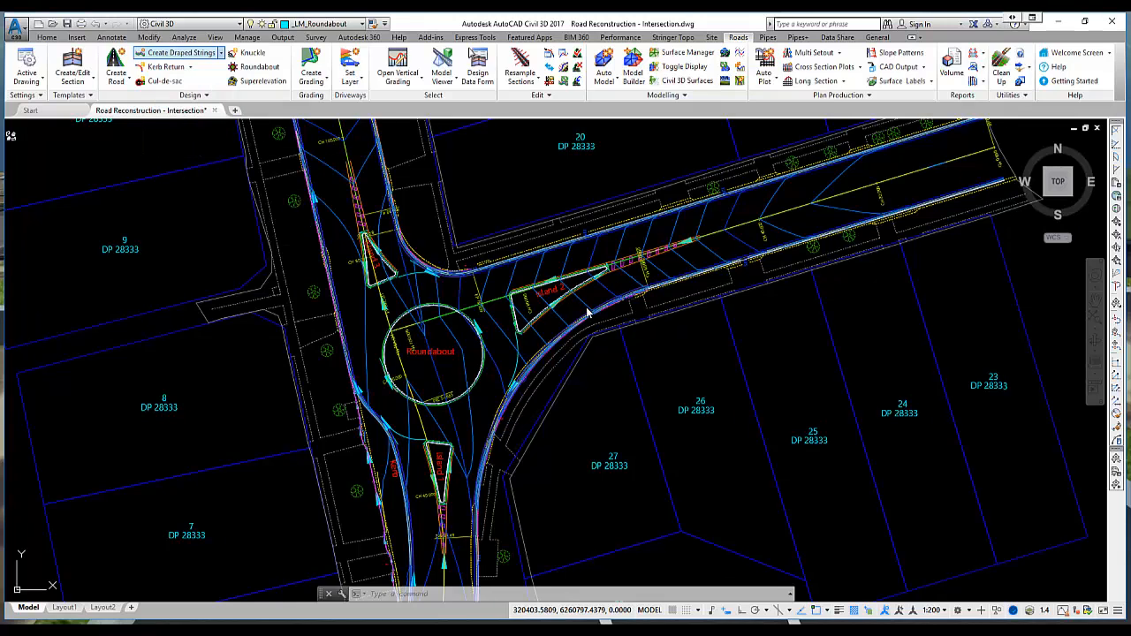
{"action": "left_click", "coordinate": [556, 345]}
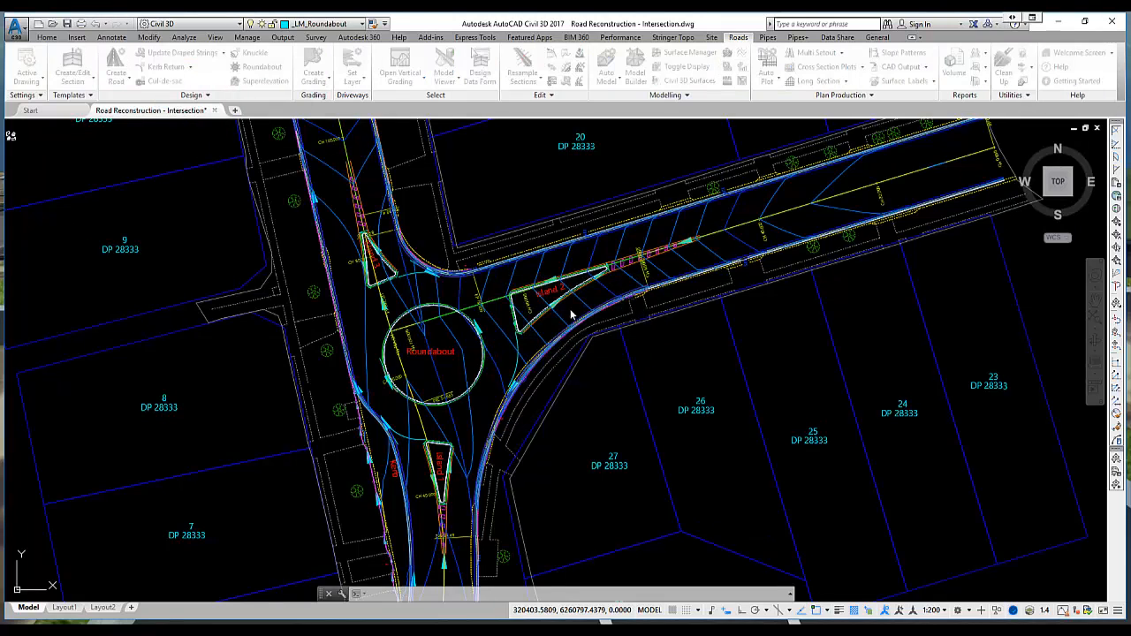
{"action": "middle_click_drag", "start_coordinate": [573, 308], "coordinate": [576, 305]}
{"action": "mouse_move", "coordinate": [576, 304]}
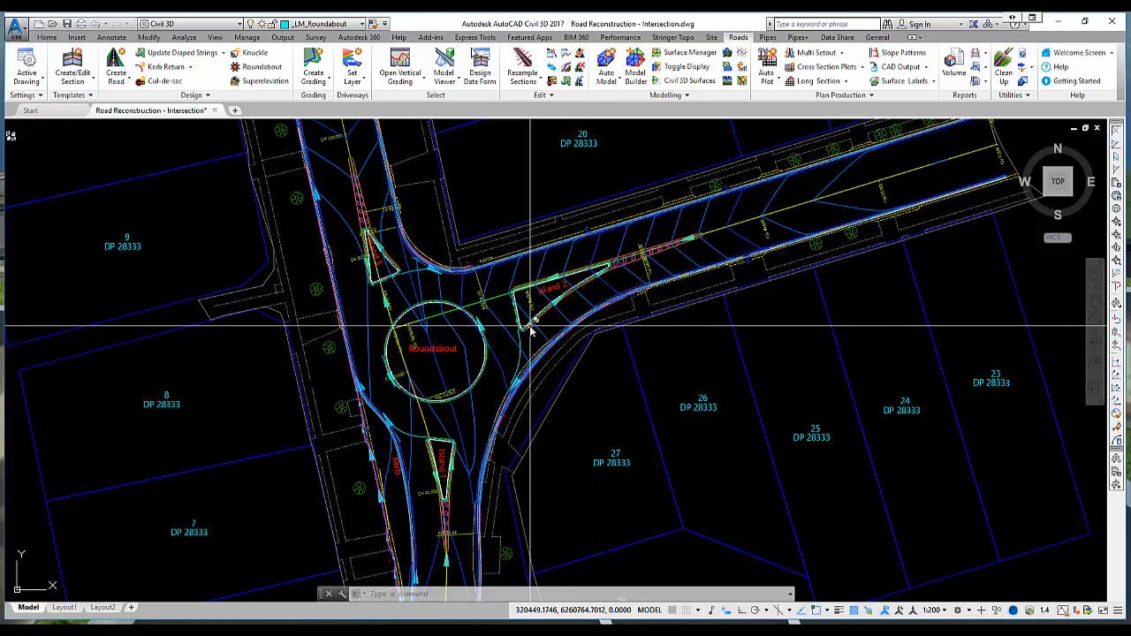
{"action": "middle_click_drag", "start_coordinate": [489, 385], "coordinate": [565, 377]}
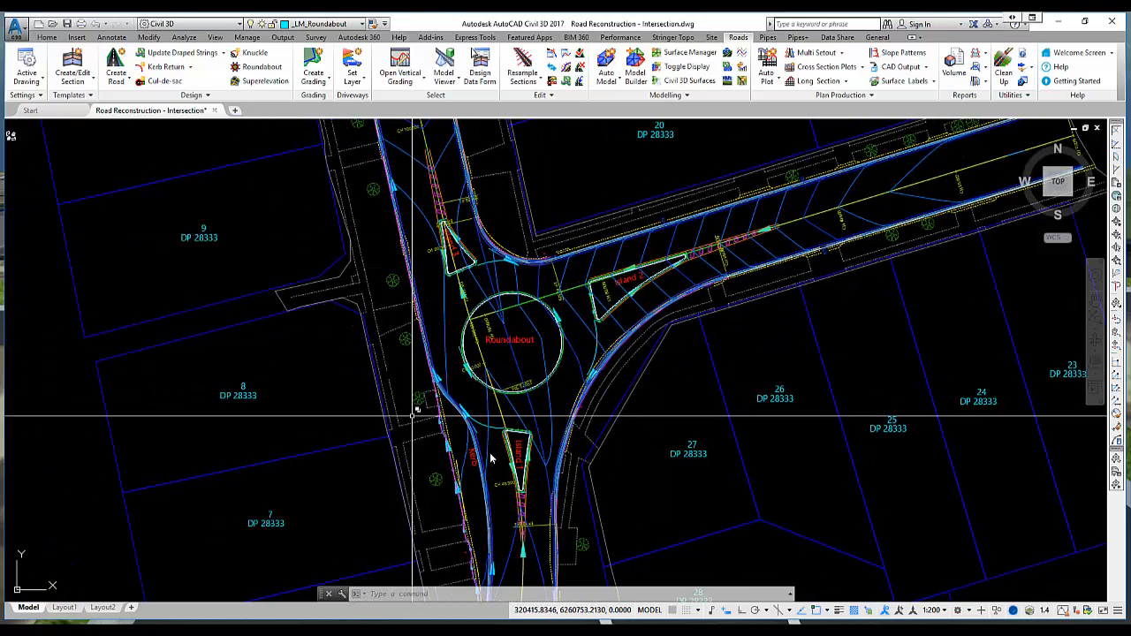
{"action": "middle_click_drag", "start_coordinate": [432, 367], "coordinate": [565, 365]}
{"action": "middle_click_drag", "start_coordinate": [590, 421], "coordinate": [498, 357]}
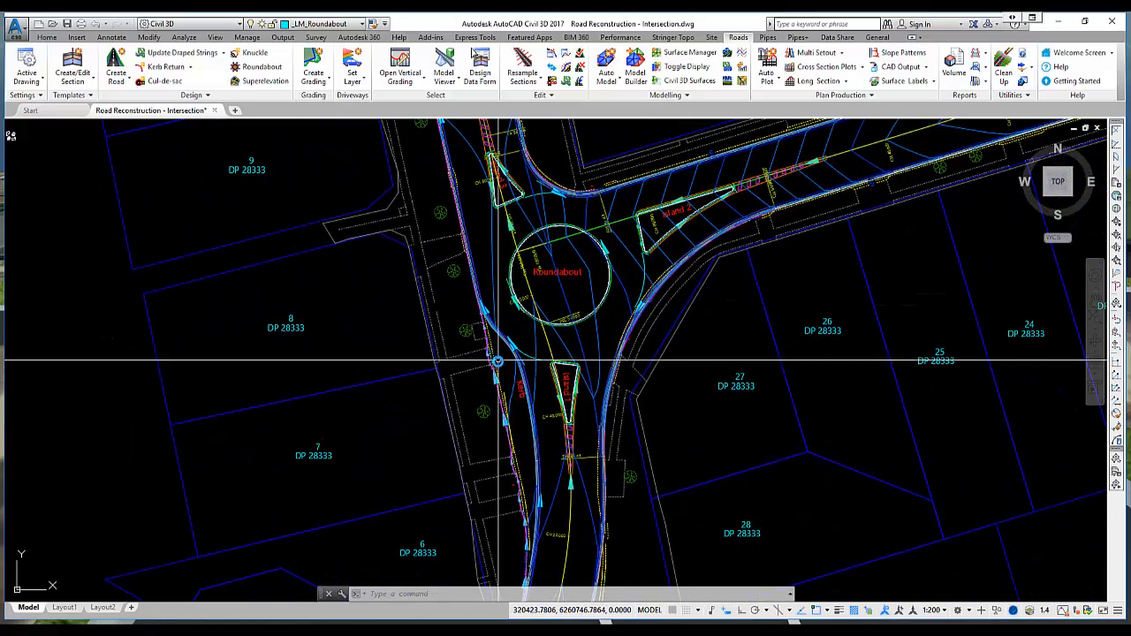
{"action": "mouse_move", "coordinate": [571, 296]}
{"action": "middle_mouse_down"}
{"action": "mouse_move", "coordinate": [532, 353]}
{"action": "mouse_move", "coordinate": [558, 326]}
{"action": "middle_mouse_up"}
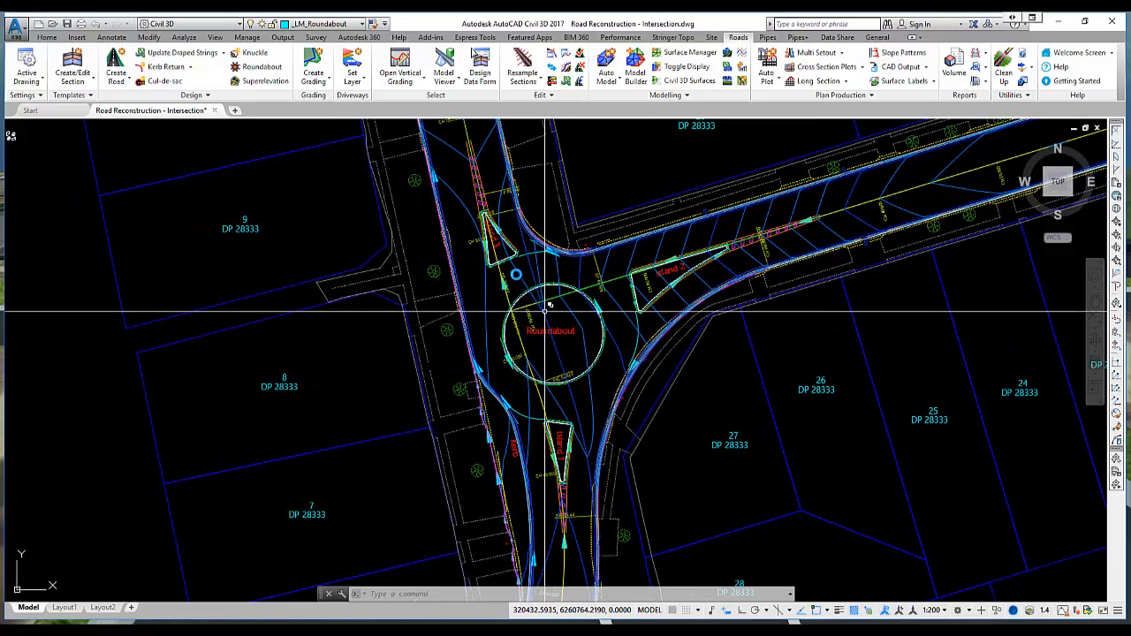
Create a new model named Island1 containing only the ISLAND 1 string, build and save it, and accept its display settings
{"action": "left_click", "coordinate": [642, 79]}
{"action": "mouse_move", "coordinate": [112, 60]}
{"action": "left_mouse_down"}
{"action": "mouse_move", "coordinate": [183, 83]}
{"action": "mouse_move", "coordinate": [302, 174]}
{"action": "left_mouse_up"}
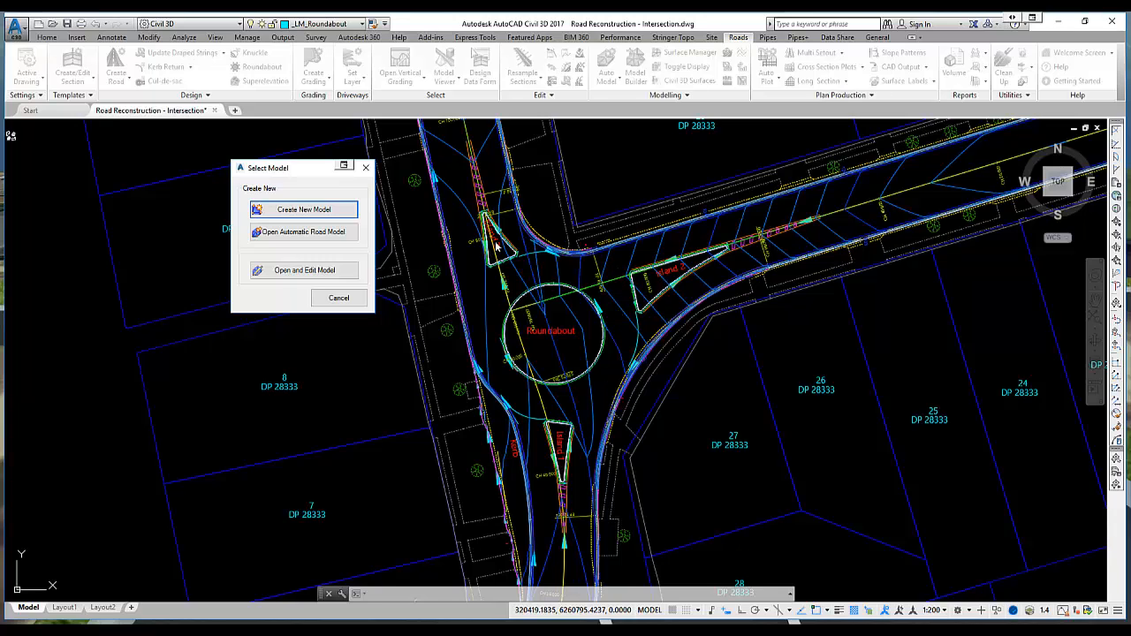
{"action": "left_click", "coordinate": [305, 212]}
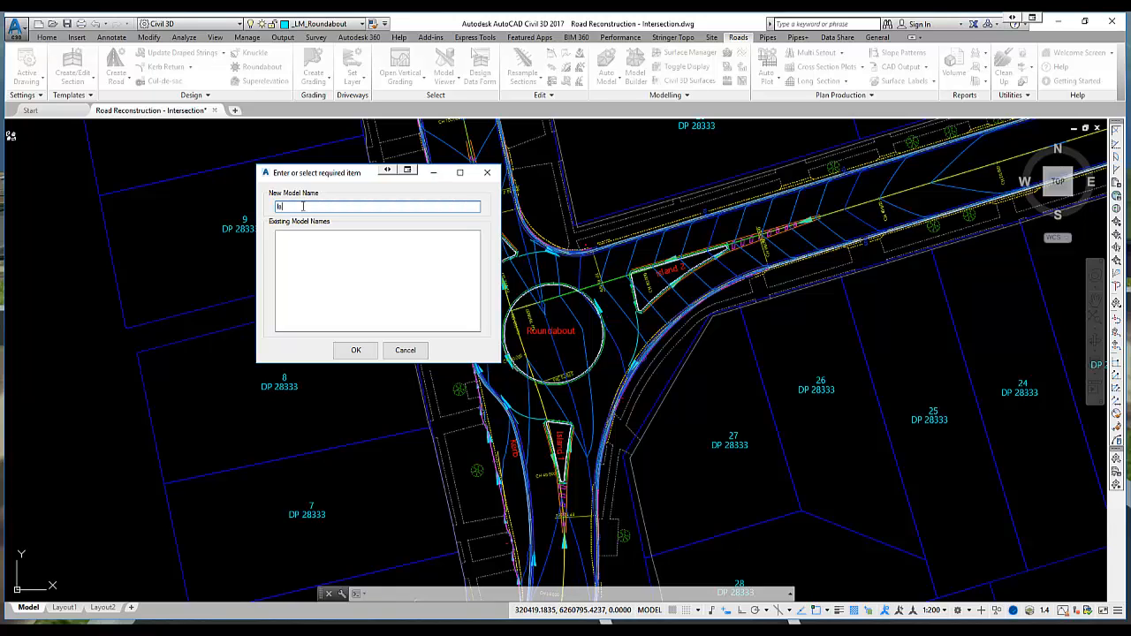
{"action": "left_click", "coordinate": [355, 350]}
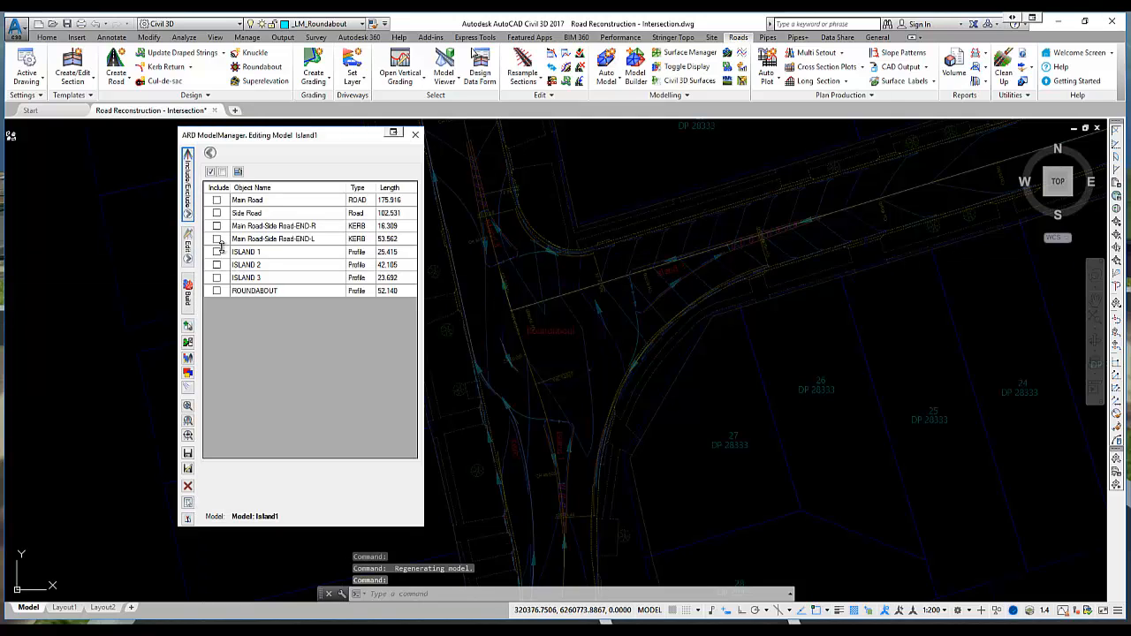
{"action": "left_click", "coordinate": [217, 252]}
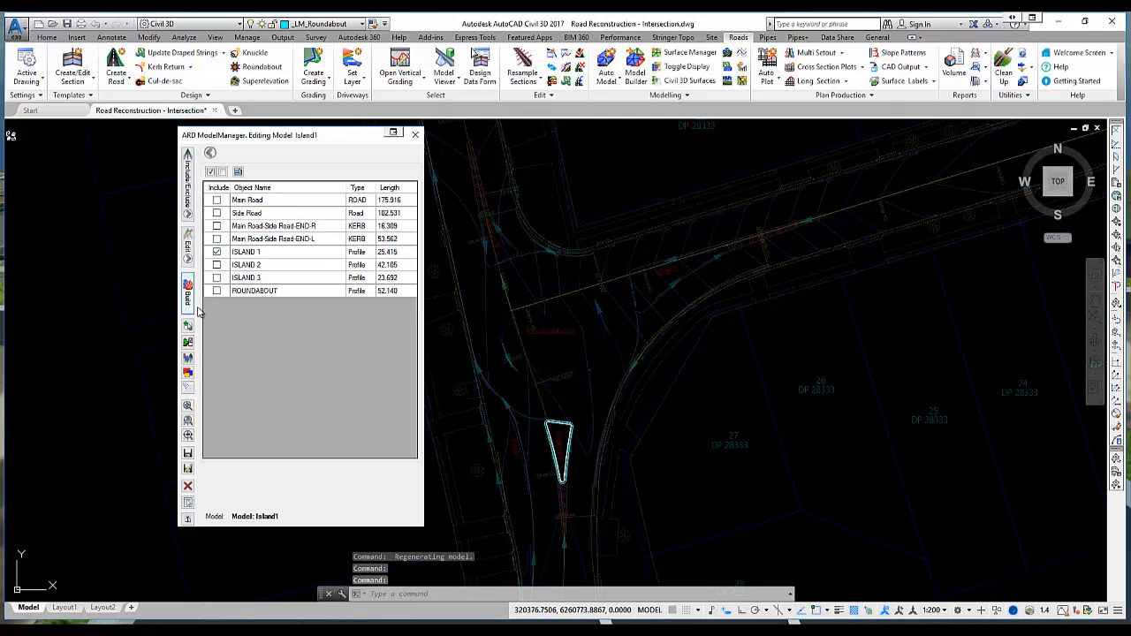
{"action": "left_click", "coordinate": [414, 135]}
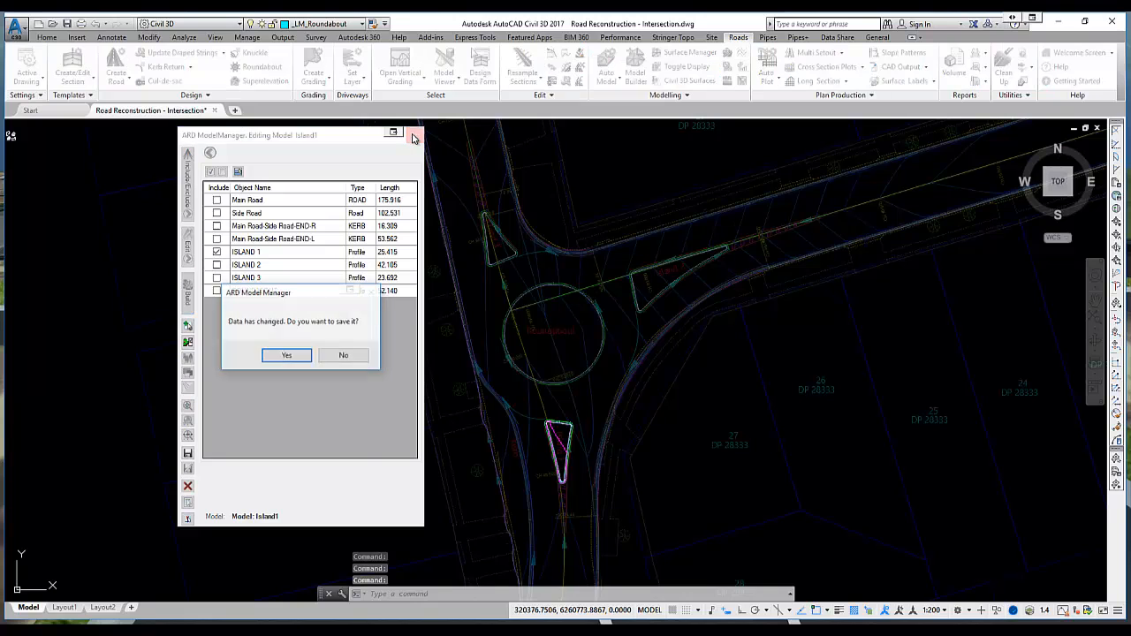
{"action": "left_click", "coordinate": [291, 353]}
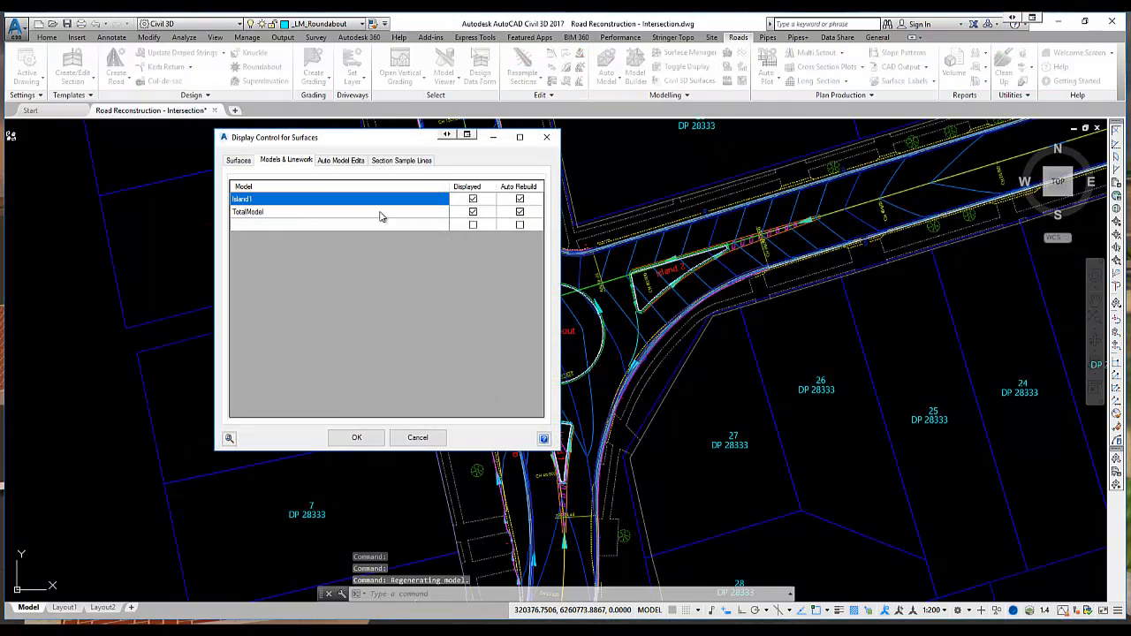
{"action": "left_click", "coordinate": [361, 437]}
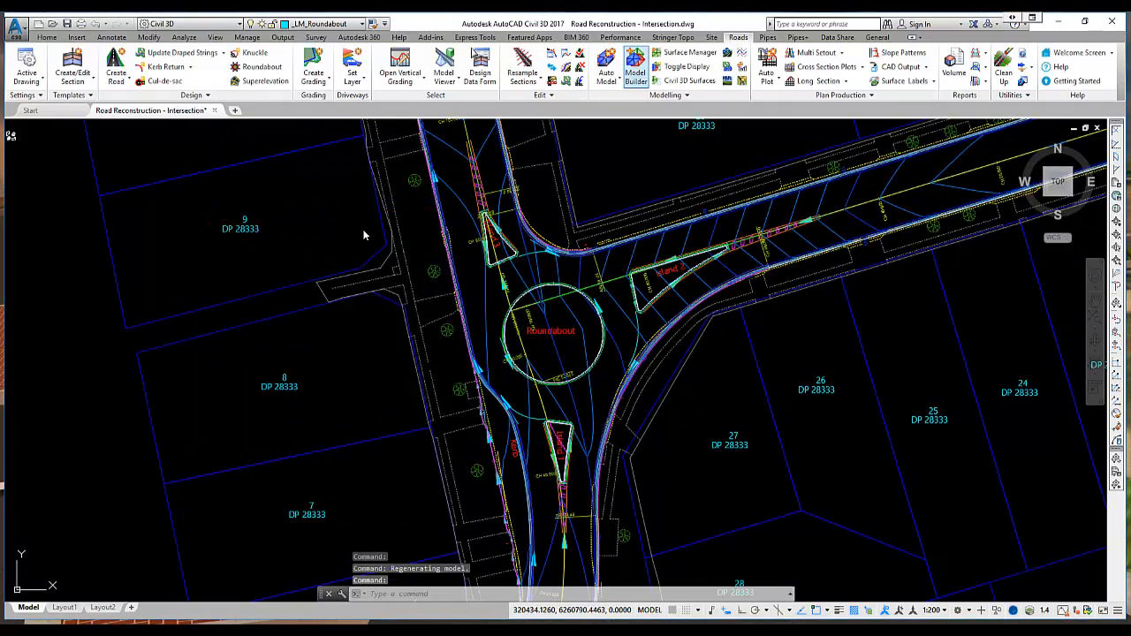
Create a new model named Island2 containing only the ISLAND 2 string, build and save it, and accept its display settings
{"action": "left_click", "coordinate": [141, 115]}
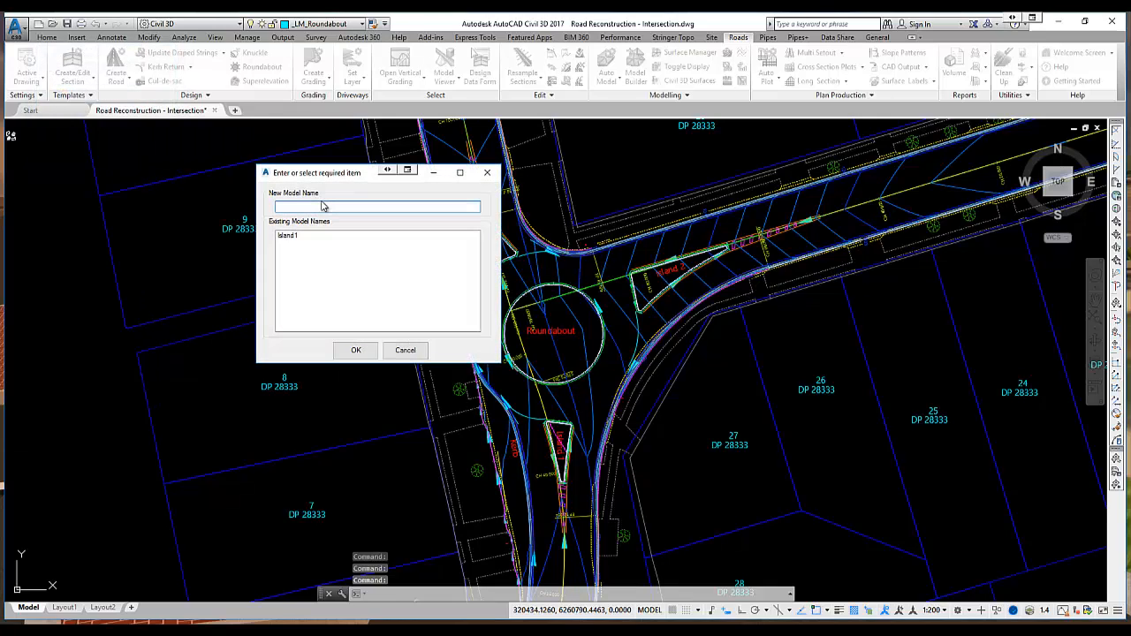
{"action": "left_click", "coordinate": [355, 350]}
{"action": "left_click", "coordinate": [187, 213]}
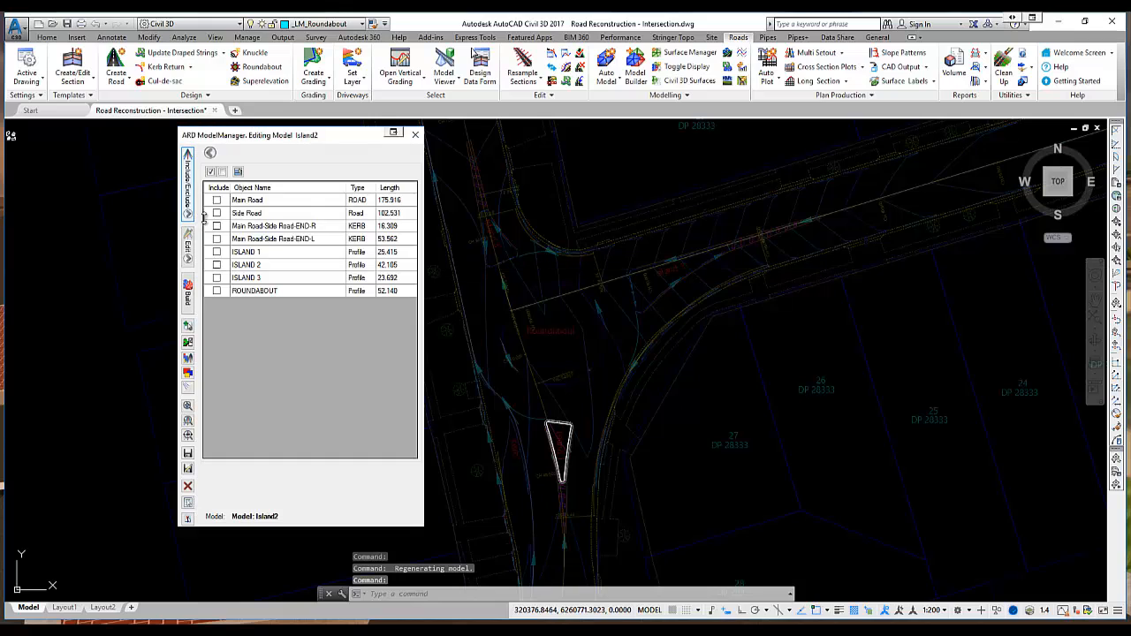
{"action": "left_click", "coordinate": [216, 265]}
{"action": "left_click", "coordinate": [187, 298]}
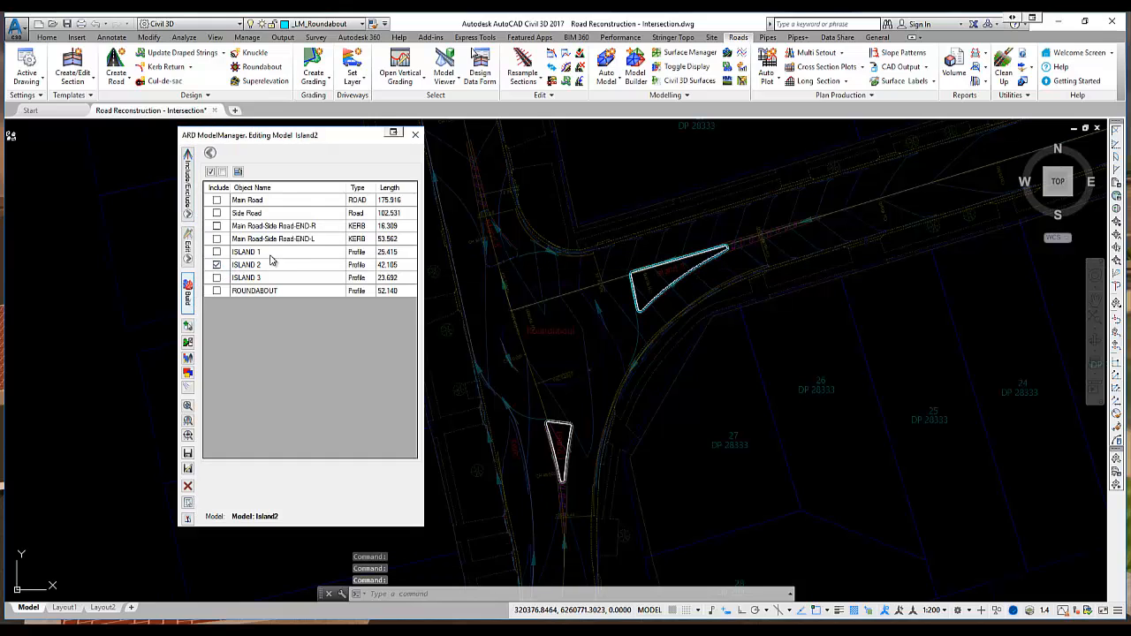
{"action": "left_click", "coordinate": [415, 135]}
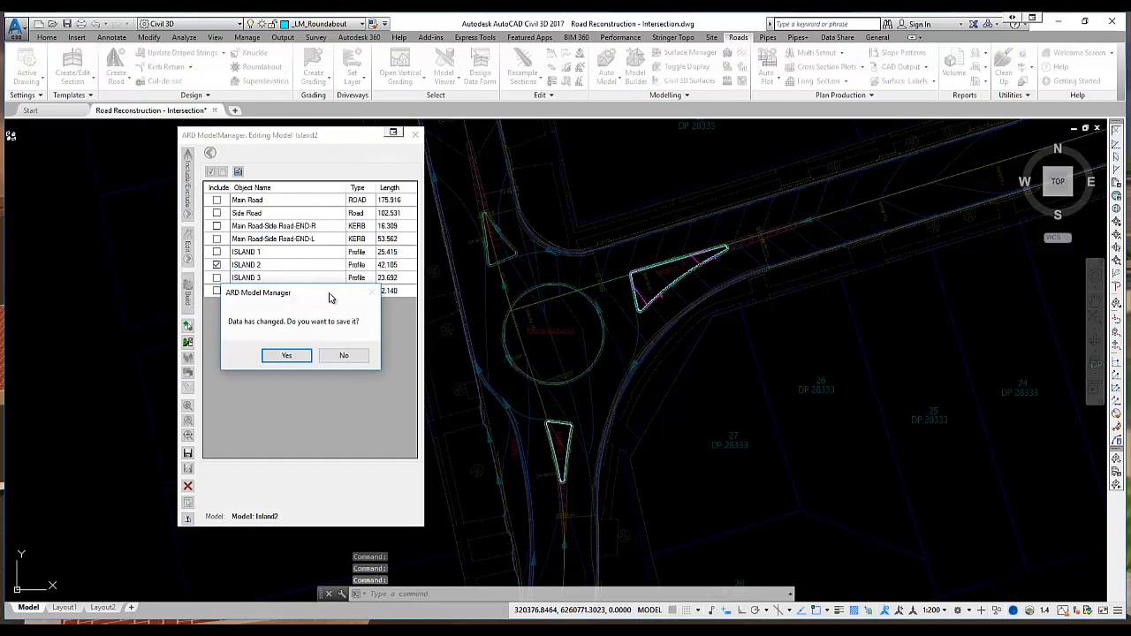
{"action": "left_click", "coordinate": [285, 355]}
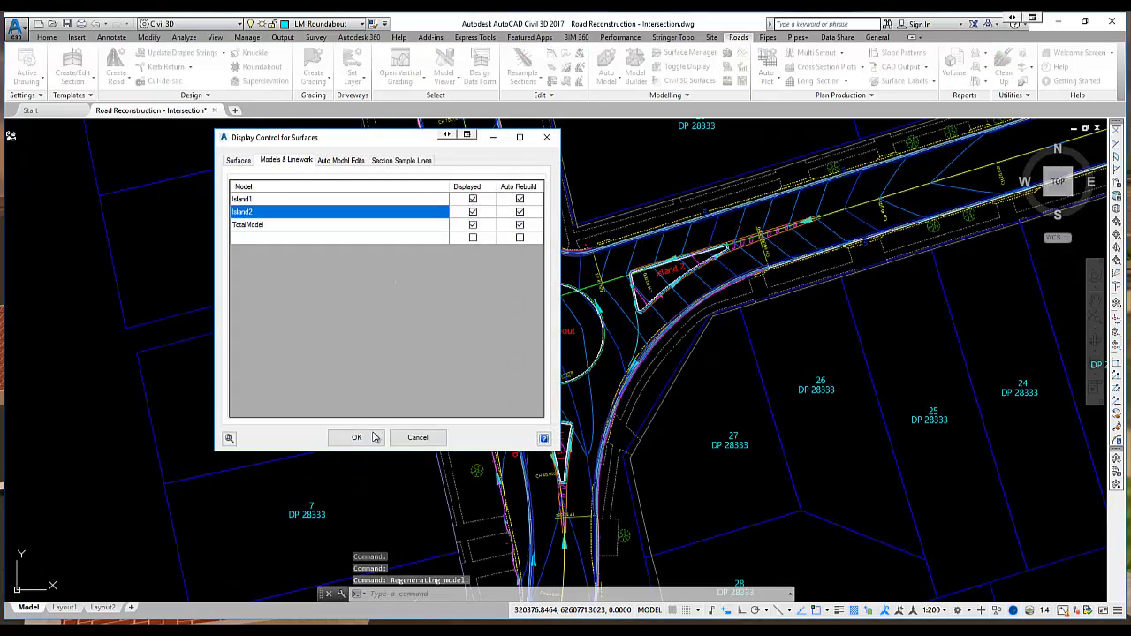
{"action": "left_click", "coordinate": [373, 437]}
Create a new model named Island3 containing only the ISLAND 3 string, build and save it, and accept its display settings
{"action": "left_click", "coordinate": [635, 67]}
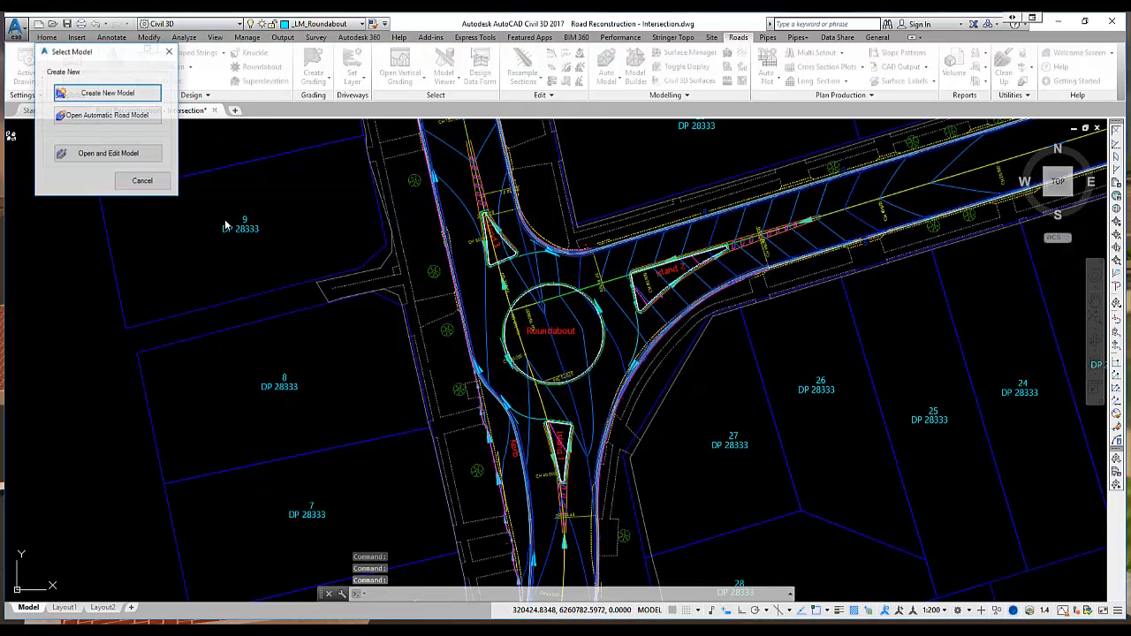
{"action": "key", "text": "Return"}
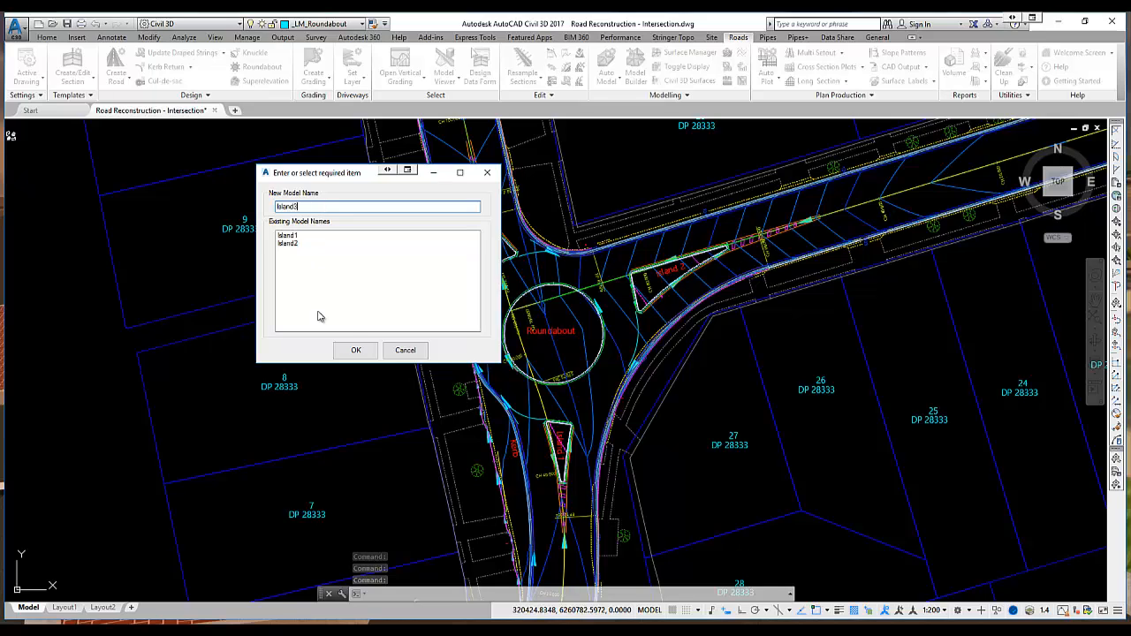
{"action": "type", "text": "Island3"}
{"action": "left_click", "coordinate": [356, 350]}
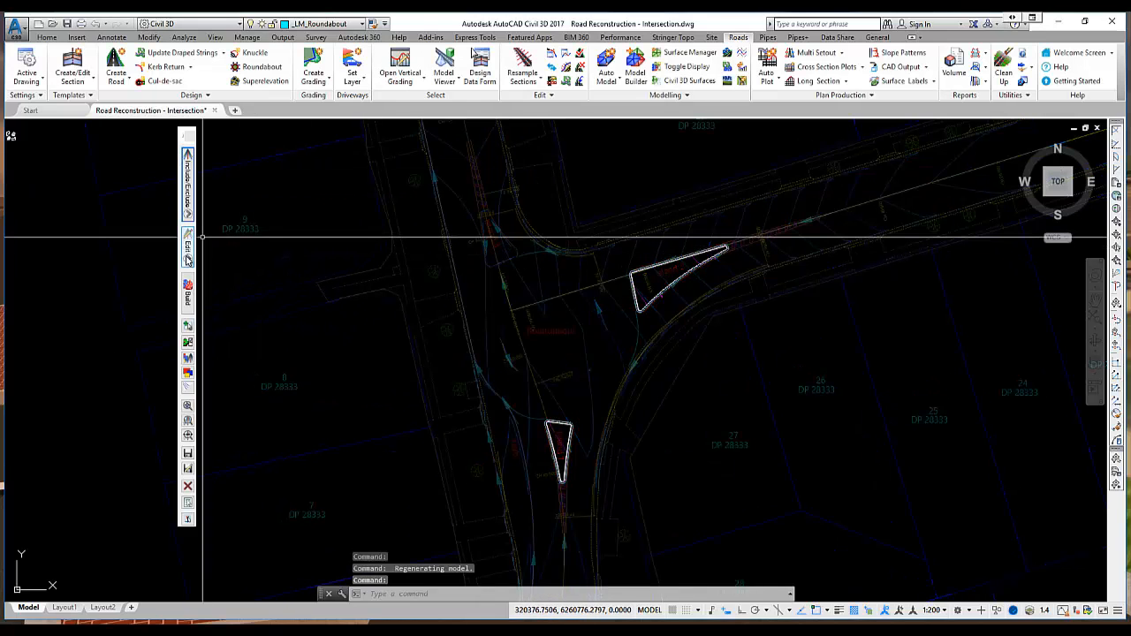
{"action": "left_click", "coordinate": [187, 181]}
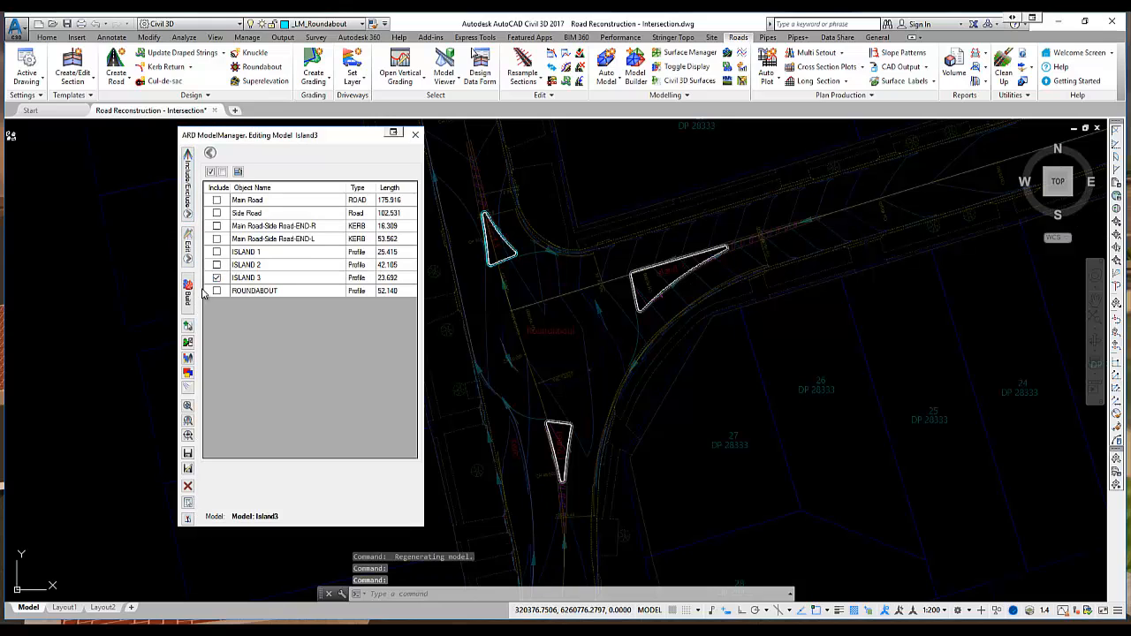
{"action": "left_click", "coordinate": [192, 302]}
{"action": "left_click", "coordinate": [415, 134]}
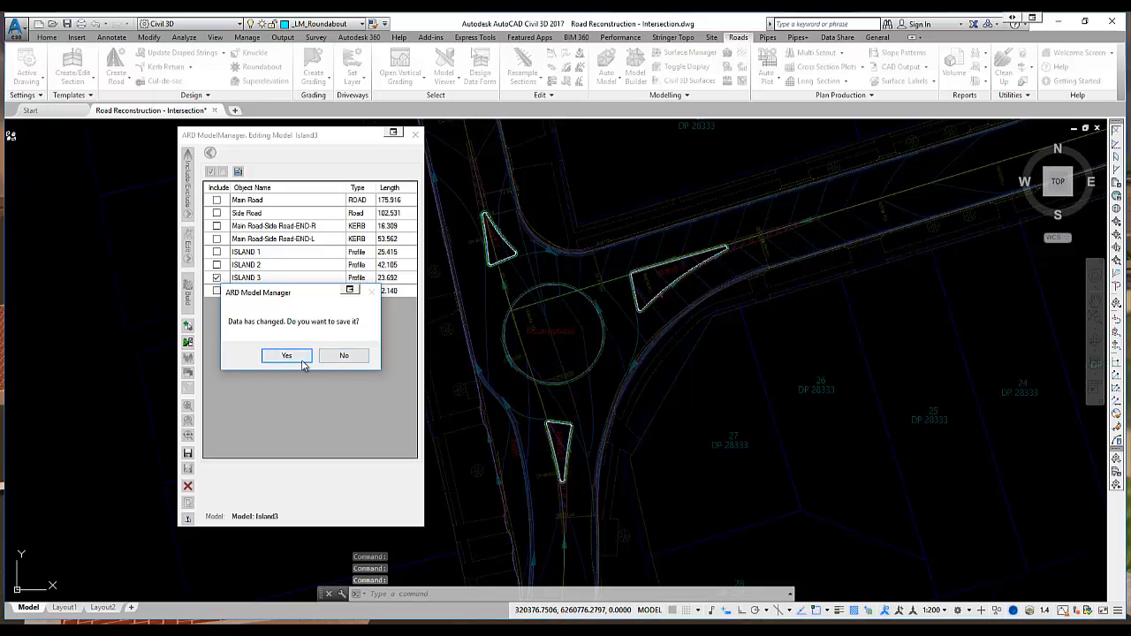
{"action": "left_click", "coordinate": [301, 358]}
{"action": "left_click", "coordinate": [376, 437]}
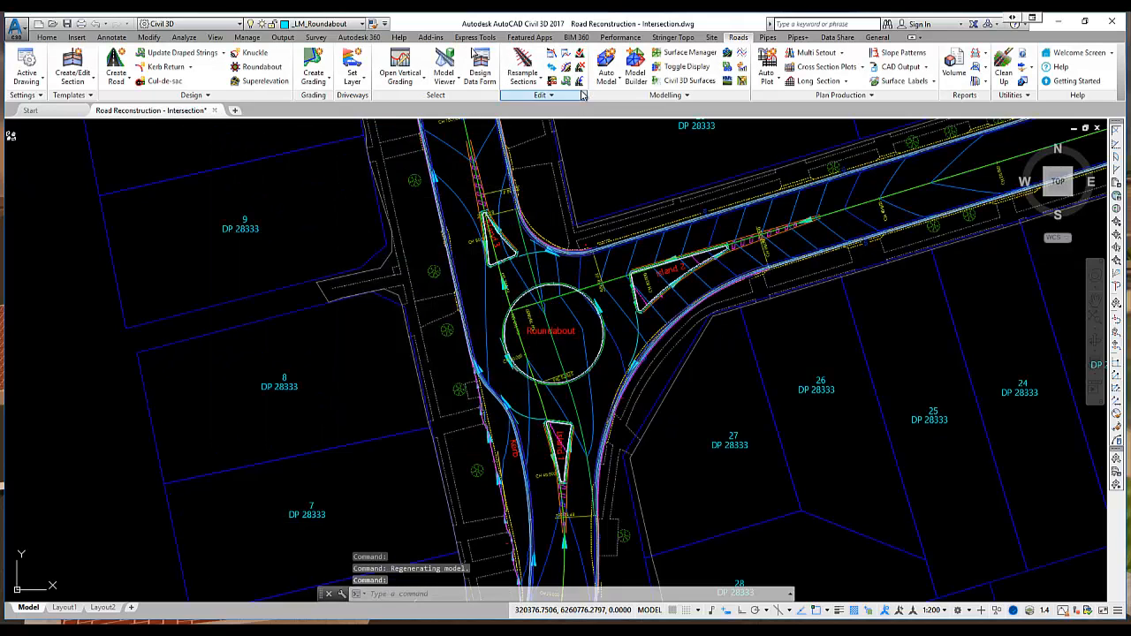
Create a new model named Roundabout containing only the ROUNDABOUT string, build and save it, and accept its display settings
{"action": "left_click", "coordinate": [630, 78]}
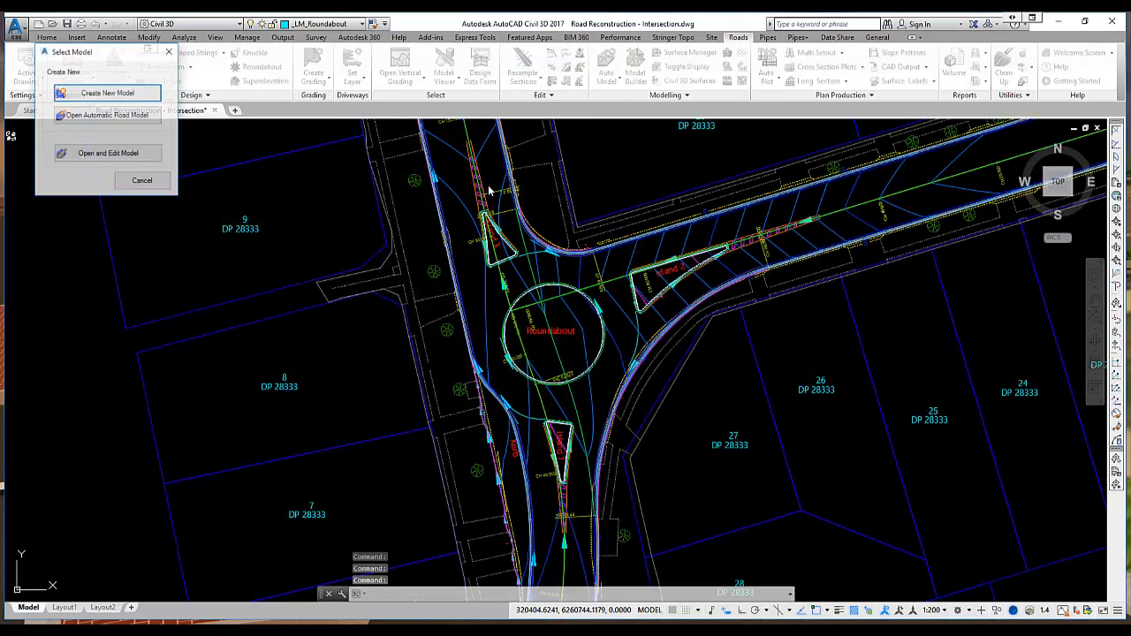
{"action": "left_click", "coordinate": [150, 92]}
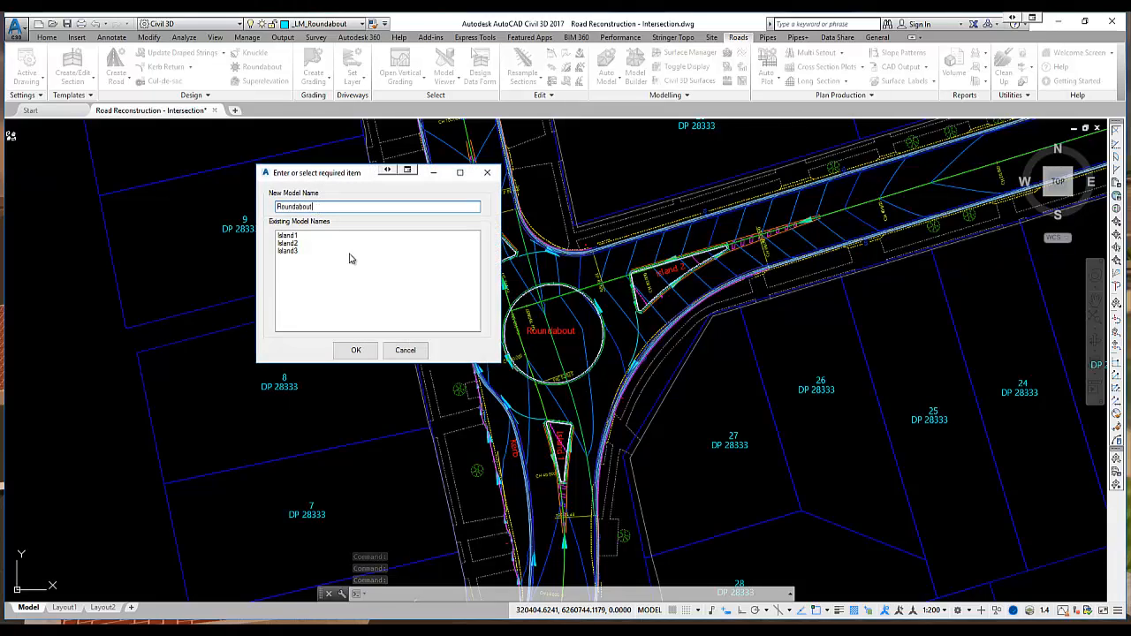
{"action": "left_click", "coordinate": [356, 351]}
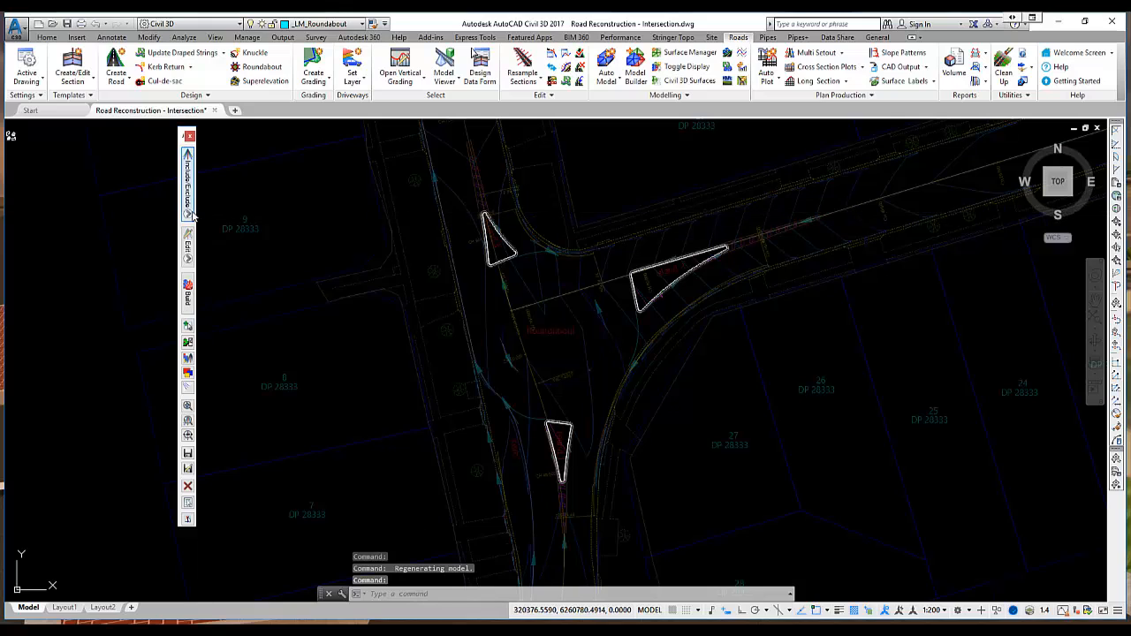
{"action": "left_click", "coordinate": [216, 292]}
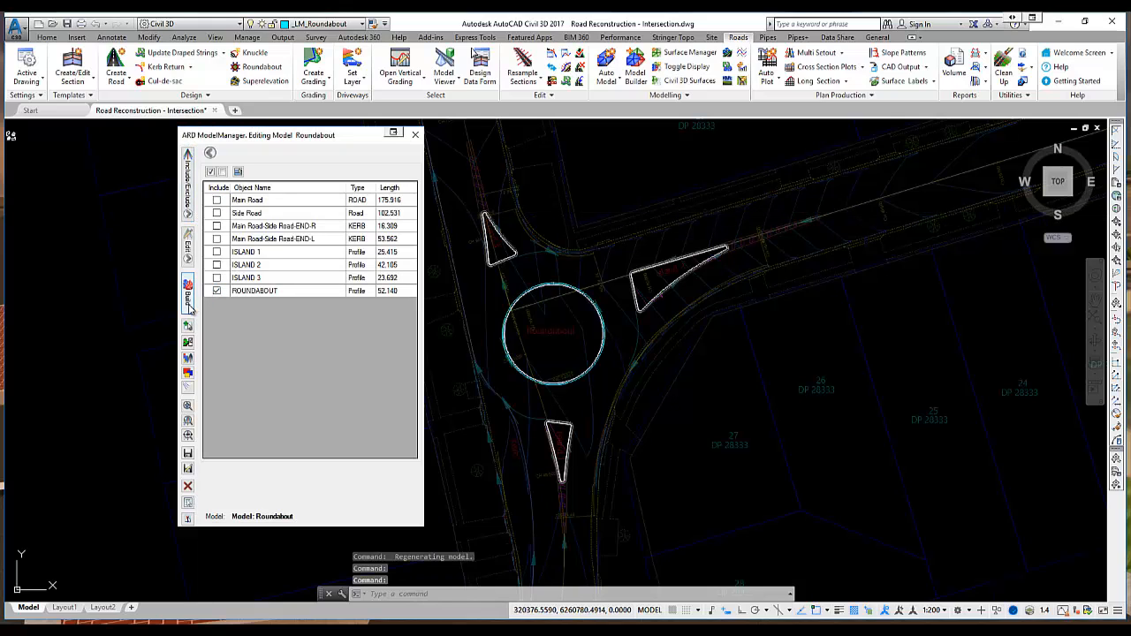
{"action": "left_click", "coordinate": [188, 301]}
{"action": "left_click", "coordinate": [414, 138]}
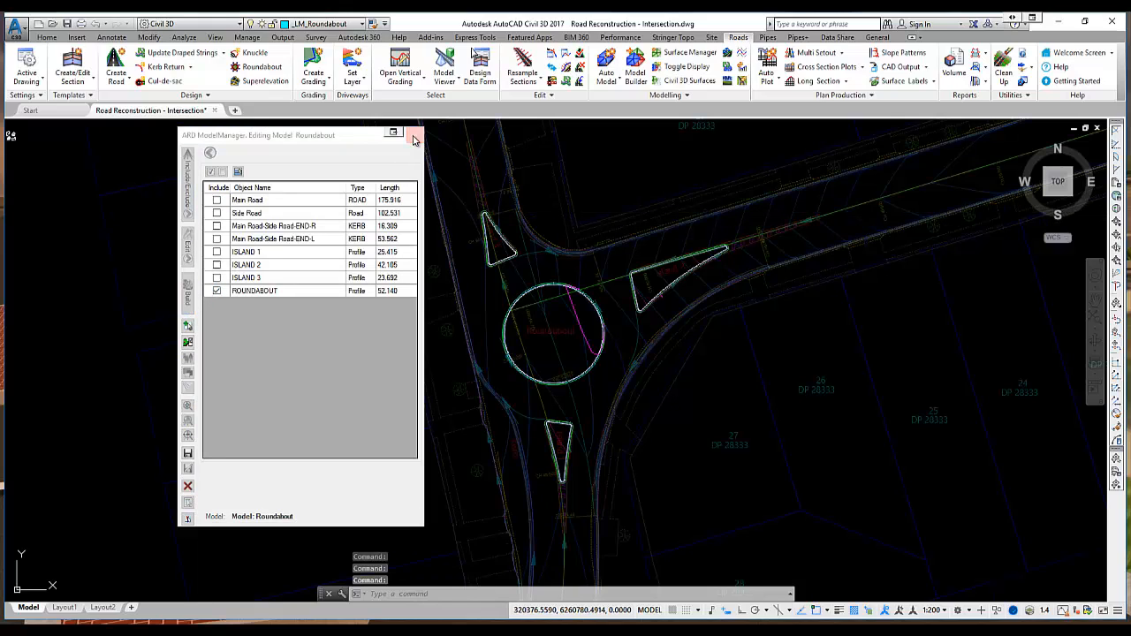
{"action": "left_click", "coordinate": [293, 355]}
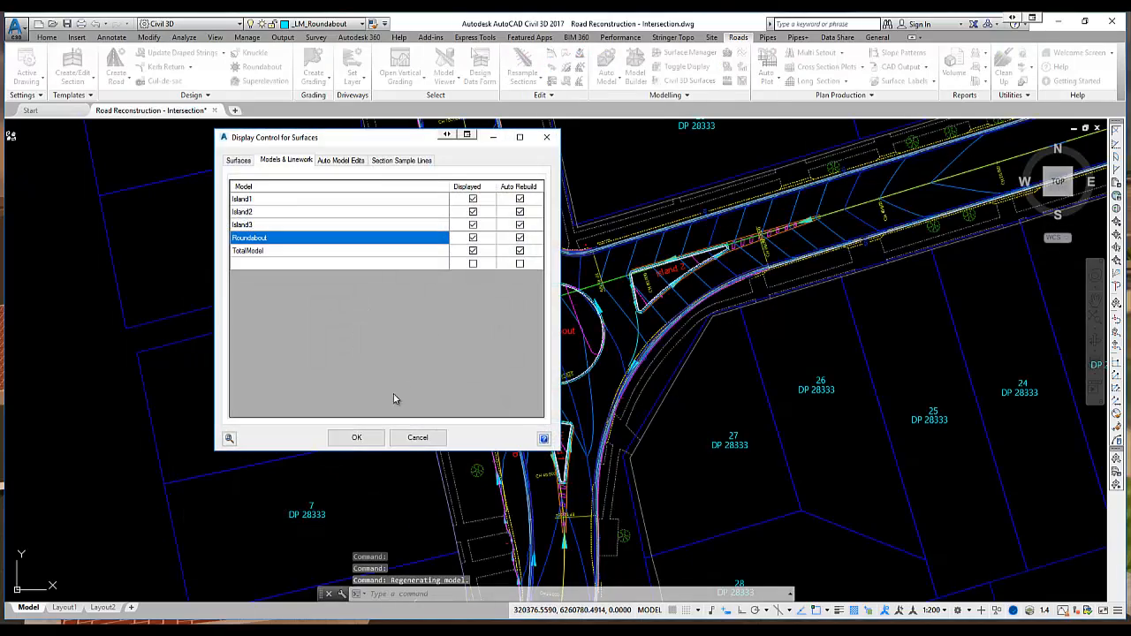
{"action": "left_click", "coordinate": [372, 444]}
Open the vertical grading view of the Island 3 string, review its long section and close it
{"action": "middle_click_drag", "start_coordinate": [500, 285], "coordinate": [449, 289]}
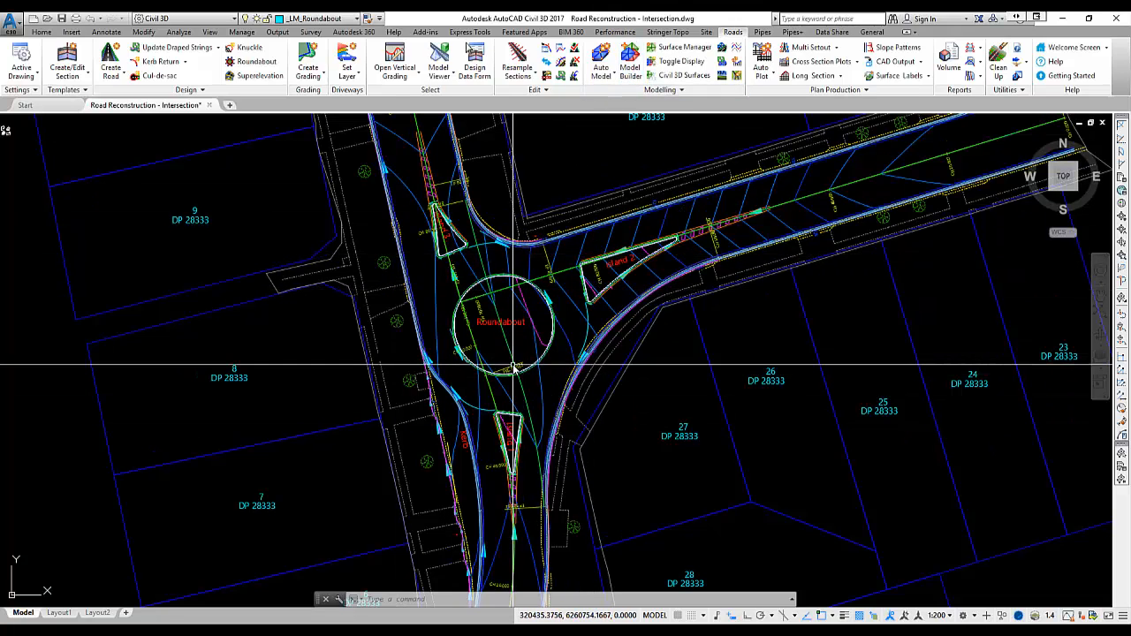
{"action": "left_click", "coordinate": [406, 62]}
{"action": "key", "text": "Return"}
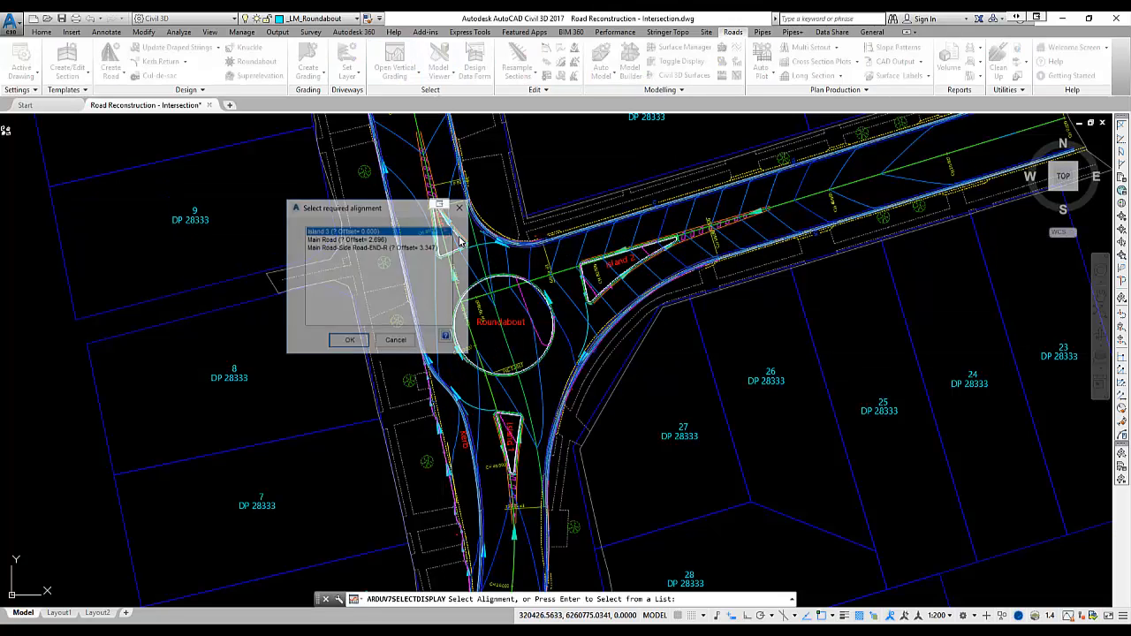
{"action": "left_click", "coordinate": [348, 342]}
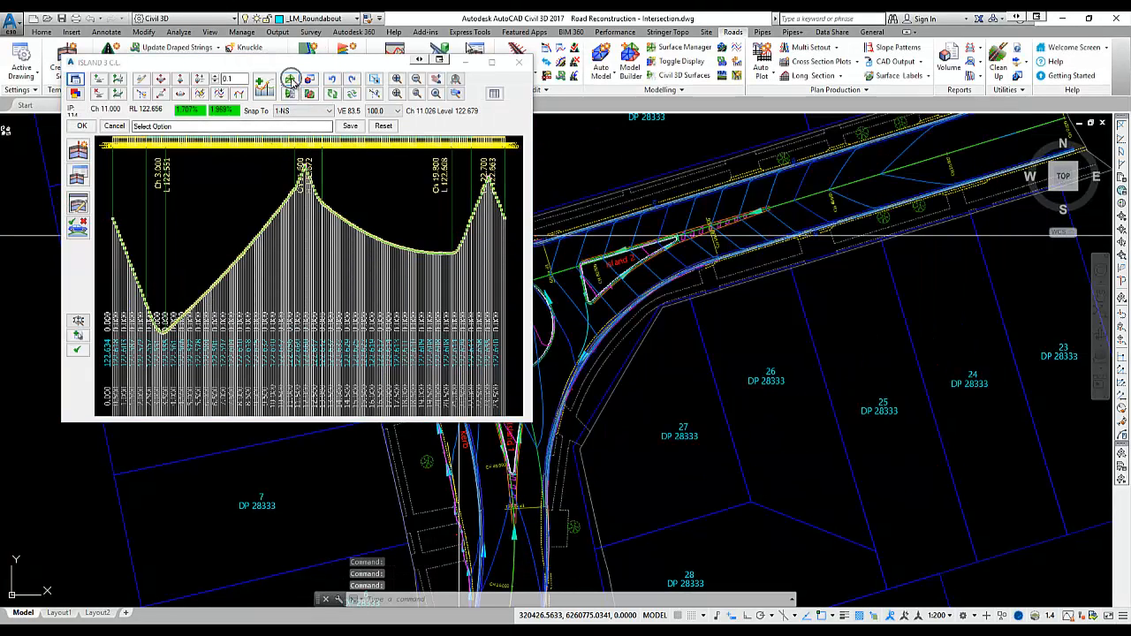
{"action": "left_click", "coordinate": [520, 63]}
Examine the finished roundabout, the three islands and the surrounding kerb returns in plan
{"action": "scroll", "coordinate": [415, 202], "scroll_direction": "up", "scroll_amount": 3}
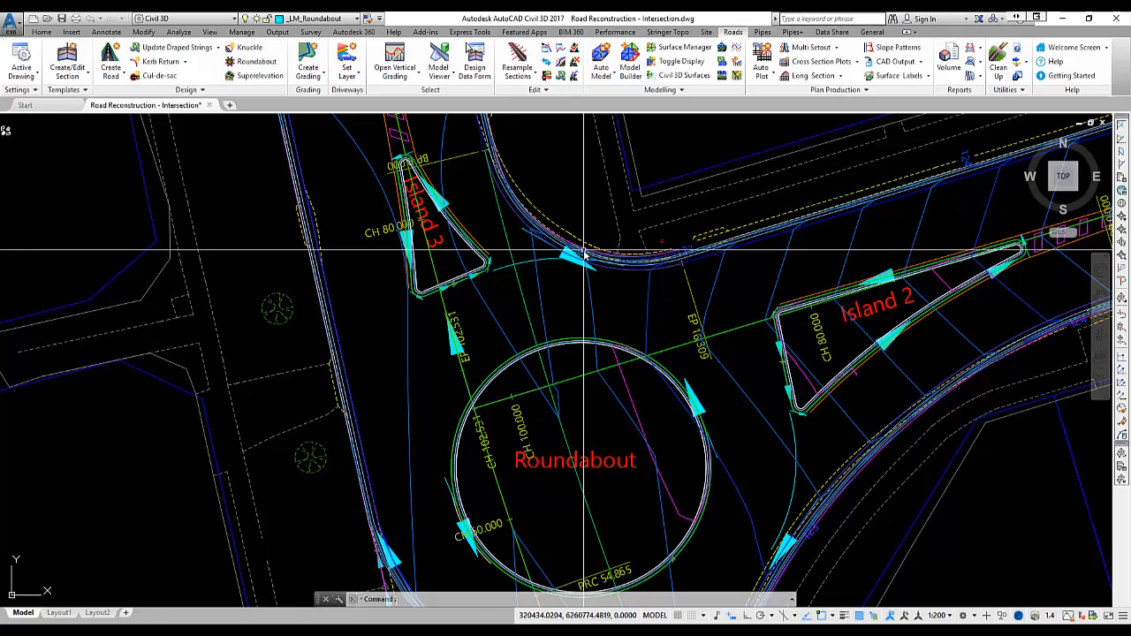
{"action": "scroll", "coordinate": [592, 275], "scroll_direction": "down", "scroll_amount": 4}
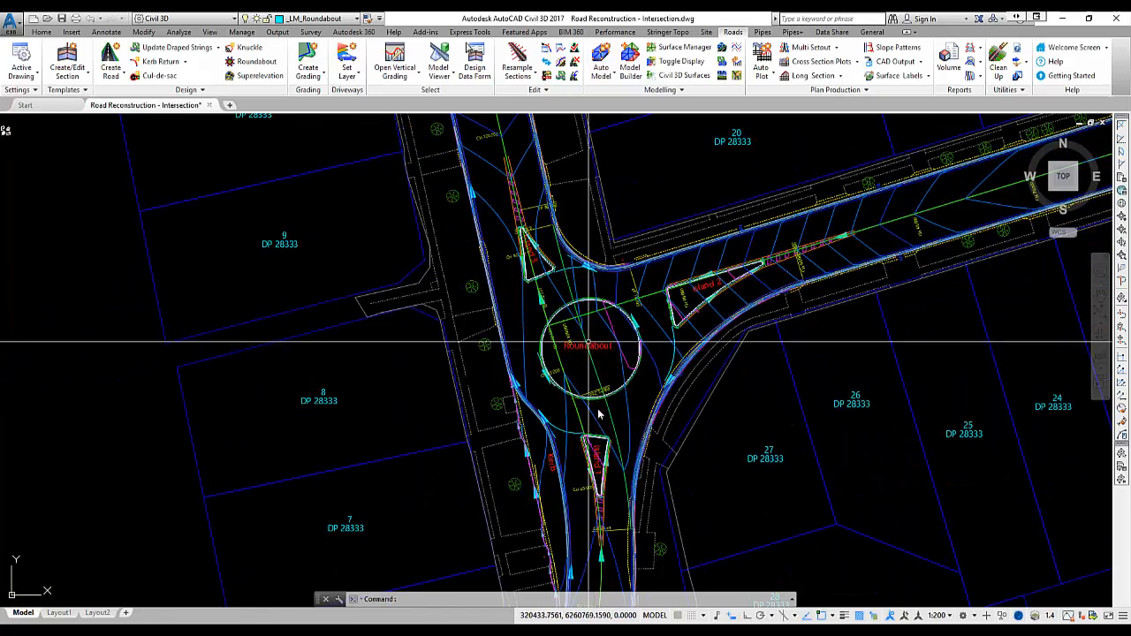
{"action": "middle_click_drag", "start_coordinate": [596, 314], "coordinate": [512, 331]}
{"action": "scroll", "coordinate": [628, 312], "scroll_direction": "up", "scroll_amount": 2}
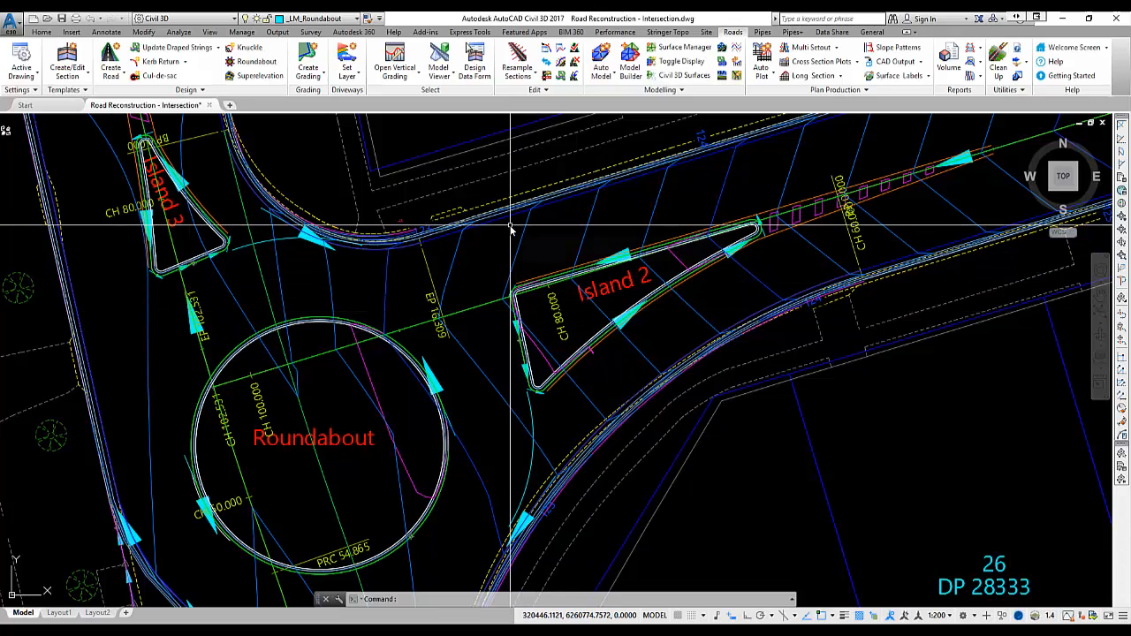
{"action": "mouse_move", "coordinate": [511, 228]}
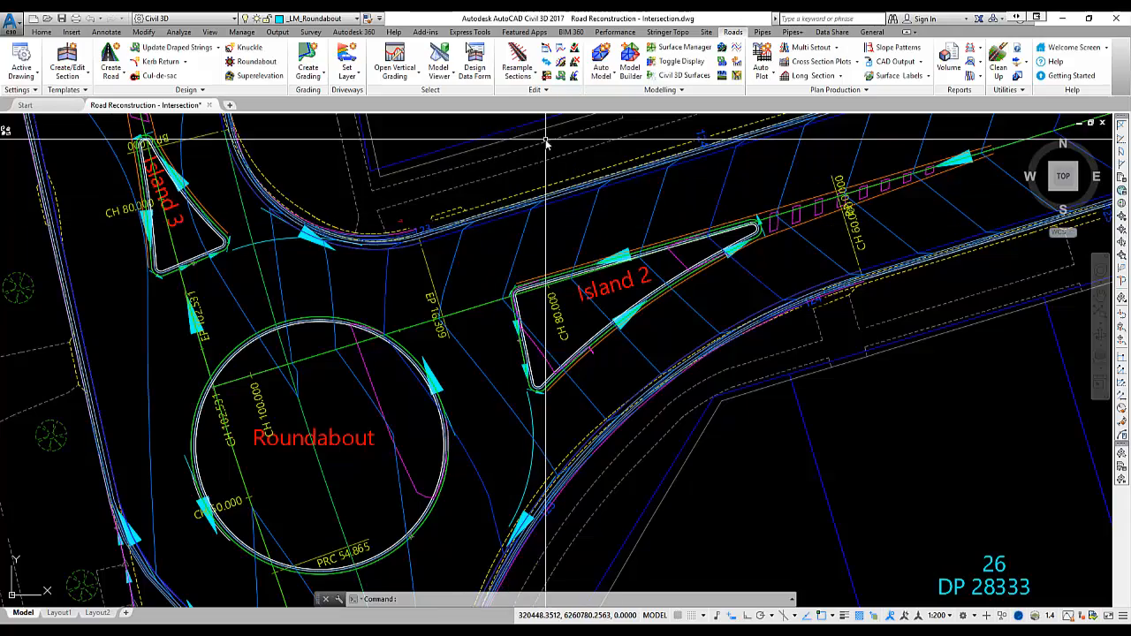
{"action": "scroll", "coordinate": [479, 296], "scroll_direction": "down", "scroll_amount": 1}
{"action": "middle_click_drag", "start_coordinate": [468, 355], "coordinate": [554, 316]}
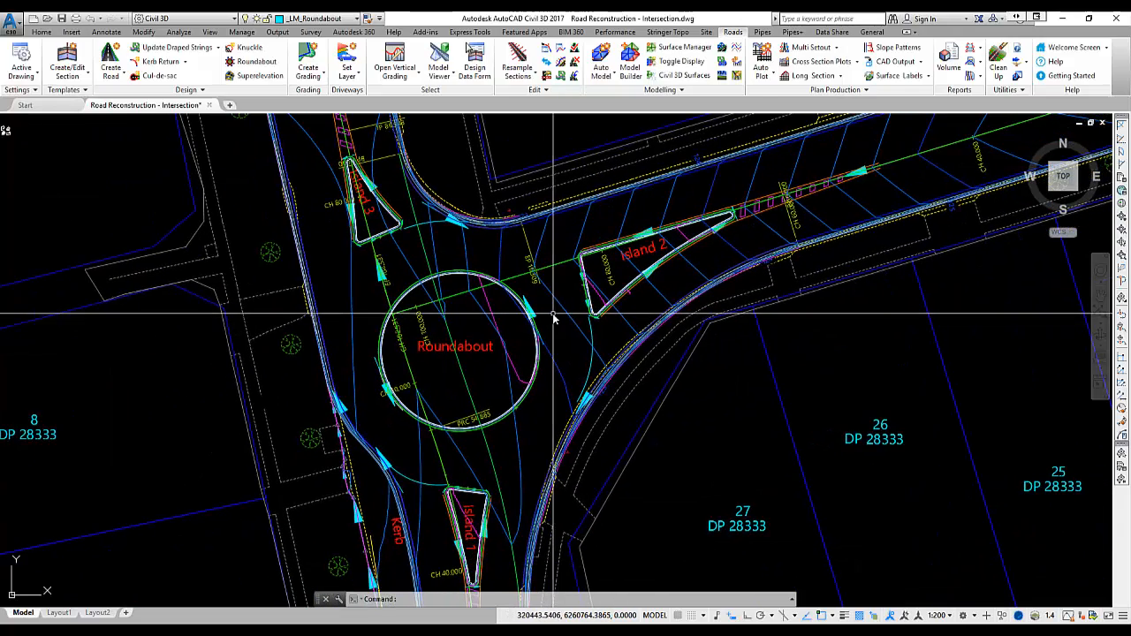
{"action": "mouse_move", "coordinate": [554, 328]}
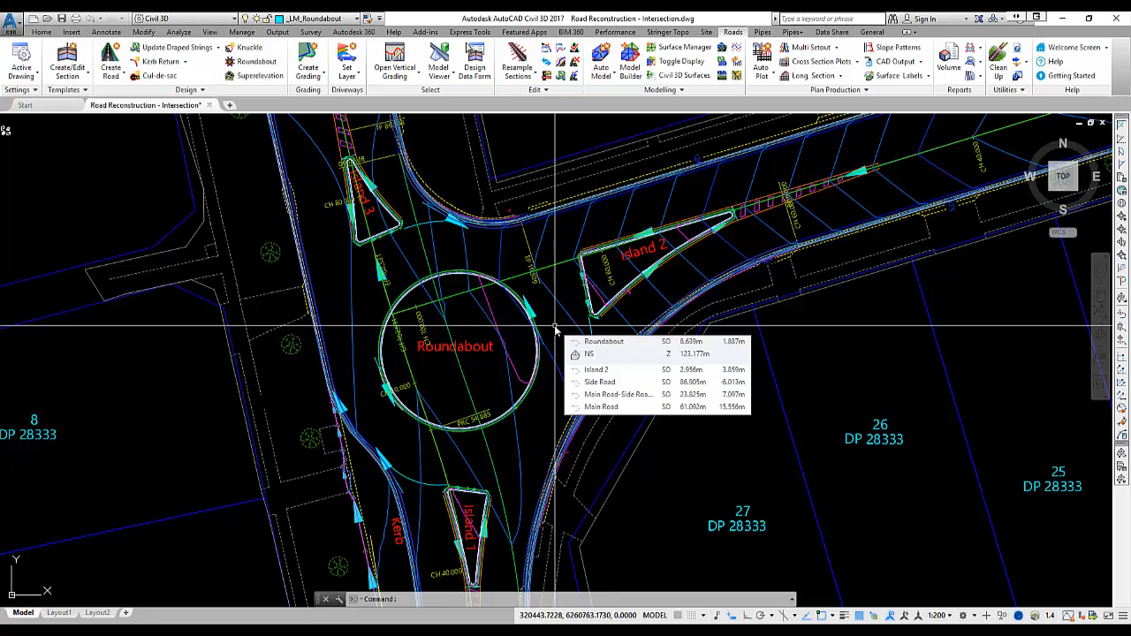
{"action": "scroll", "coordinate": [555, 328], "scroll_direction": "down", "scroll_amount": 2}
{"action": "scroll", "coordinate": [539, 323], "scroll_direction": "down", "scroll_amount": 2}
{"action": "scroll", "coordinate": [524, 320], "scroll_direction": "up", "scroll_amount": 2}
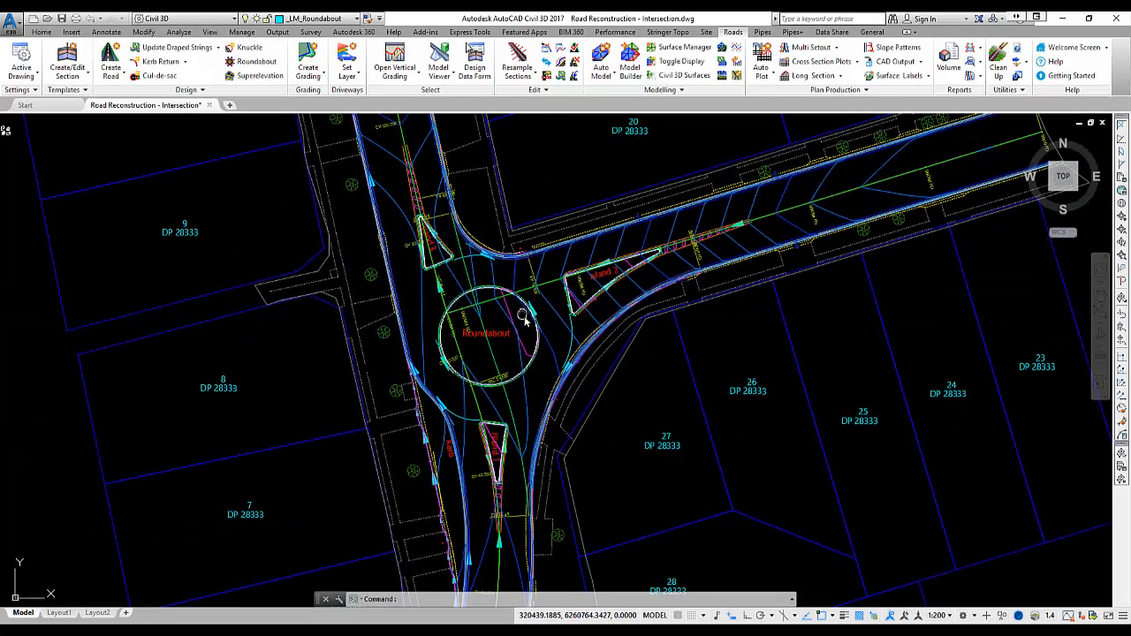
{"action": "middle_click_drag", "start_coordinate": [522, 314], "coordinate": [525, 320]}
{"action": "left_click", "coordinate": [439, 71]}
{"action": "mouse_move", "coordinate": [560, 296]}
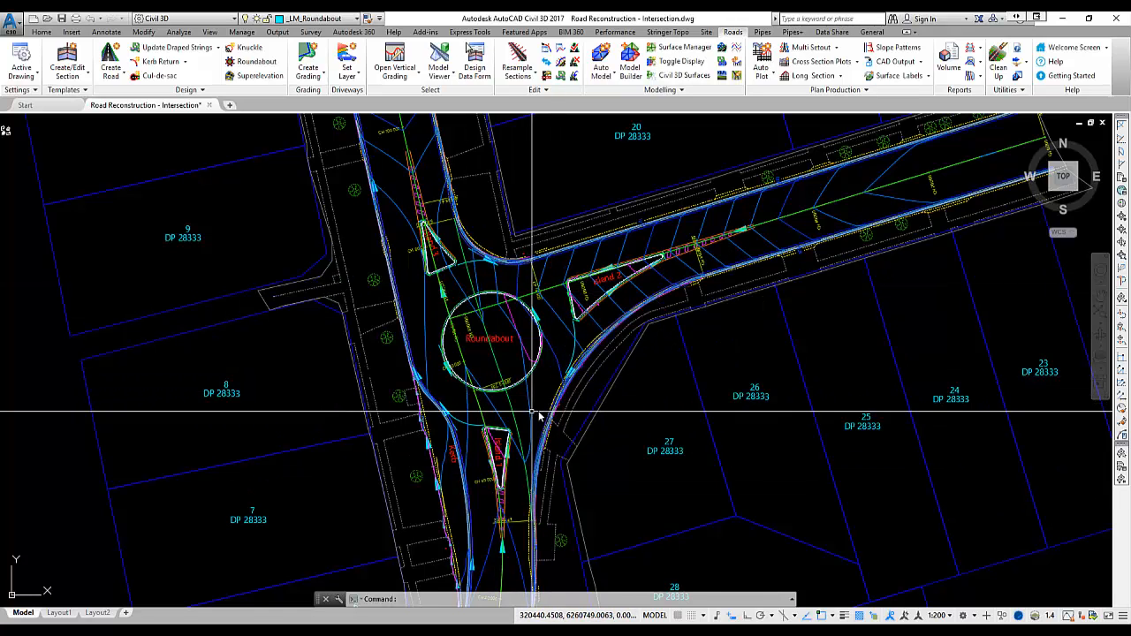
{"action": "middle_click_drag", "start_coordinate": [532, 403], "coordinate": [542, 407]}
{"action": "mouse_move", "coordinate": [543, 407]}
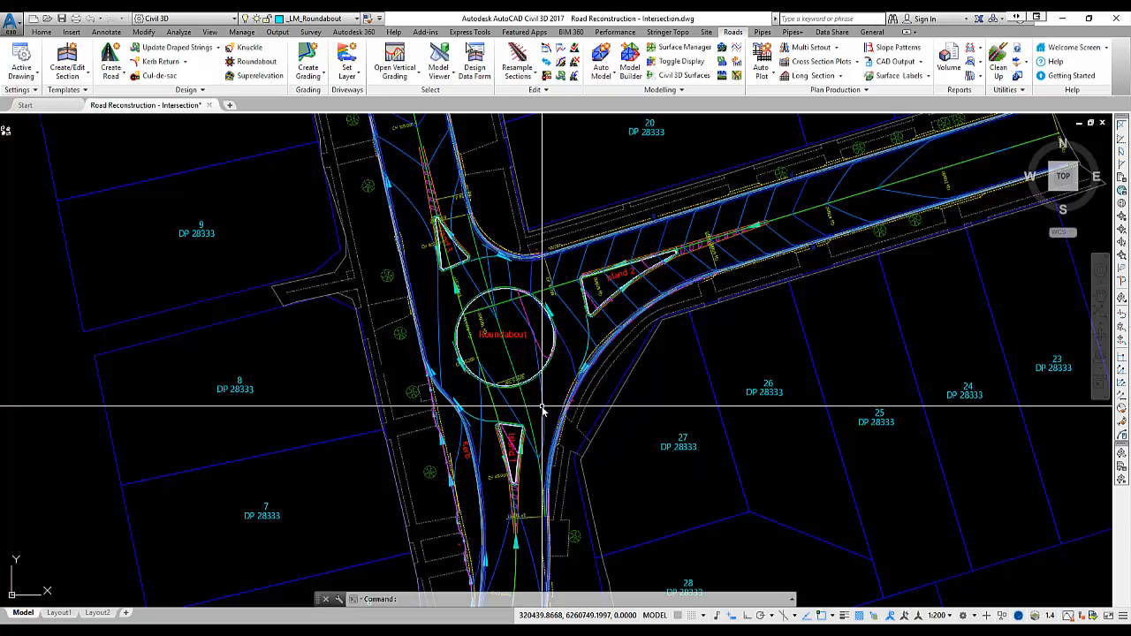